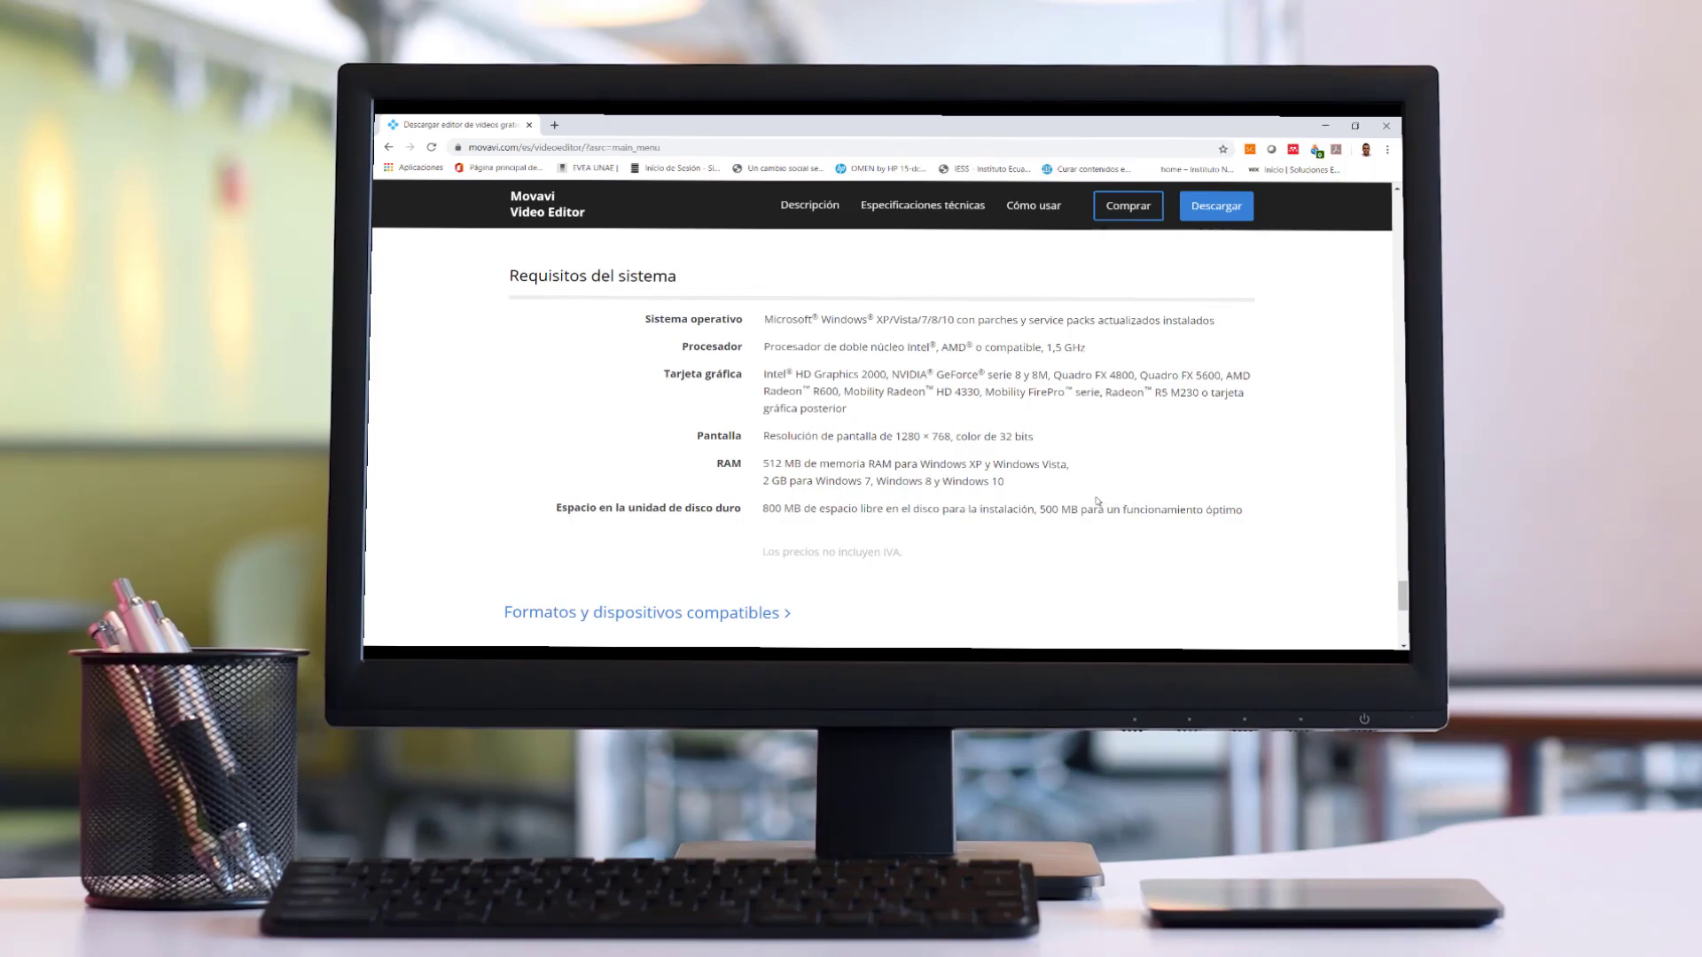
scroll(977, 489, down, 1)
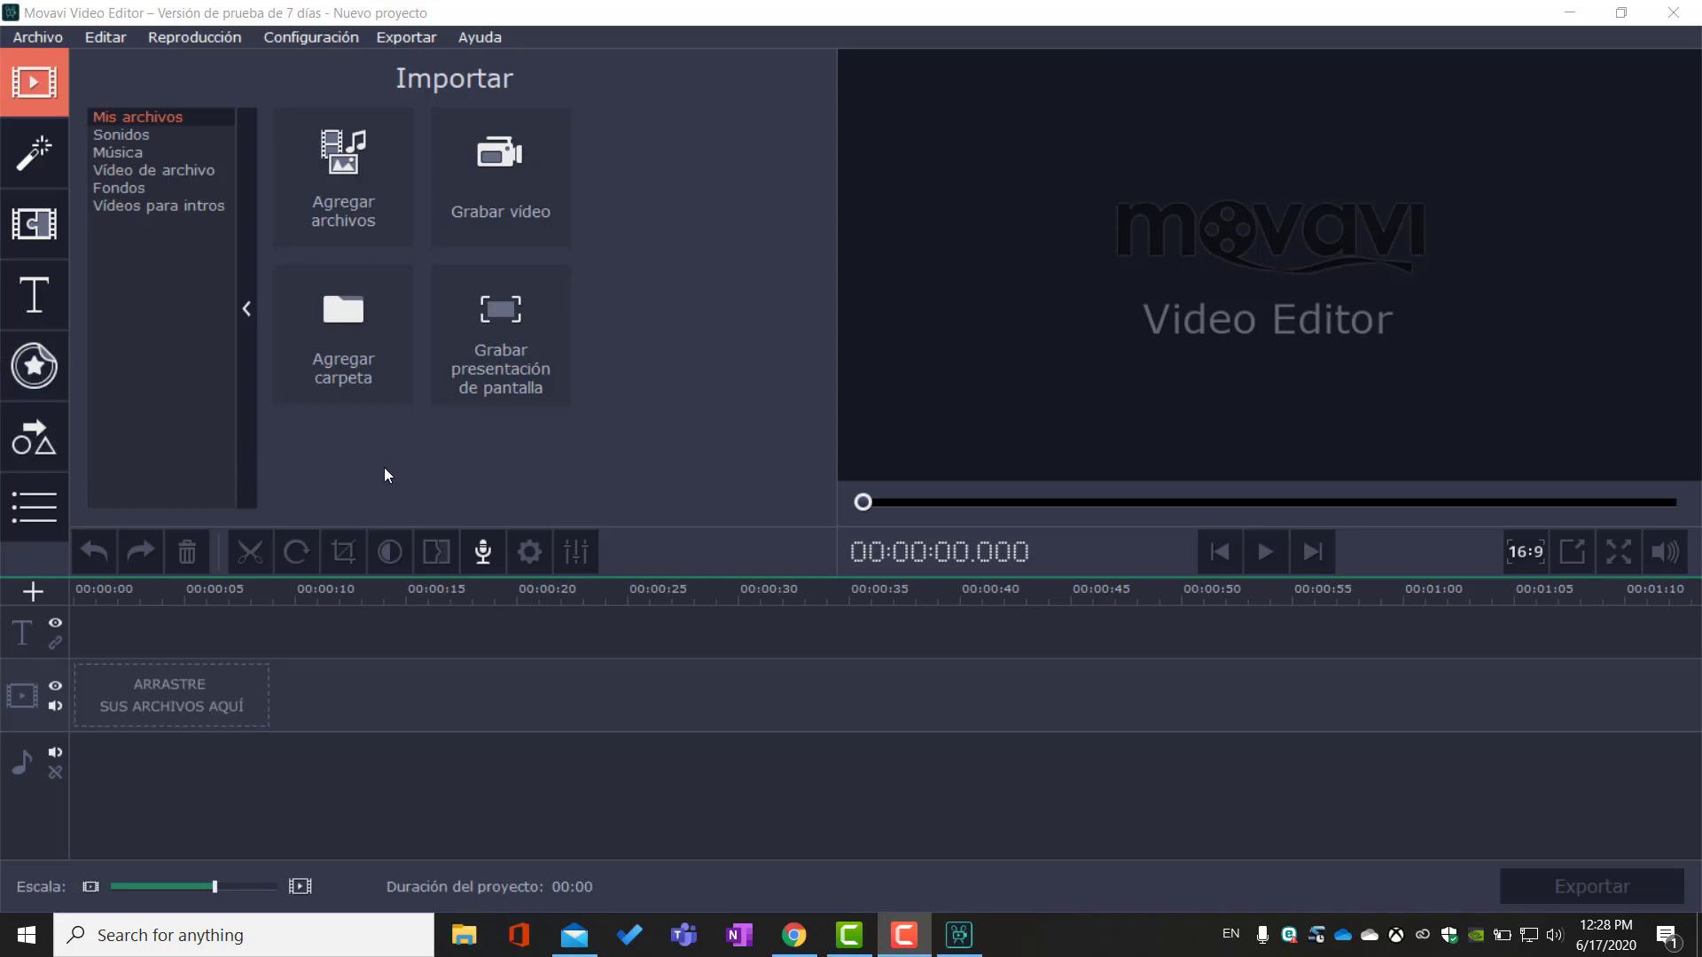
click(1495, 387)
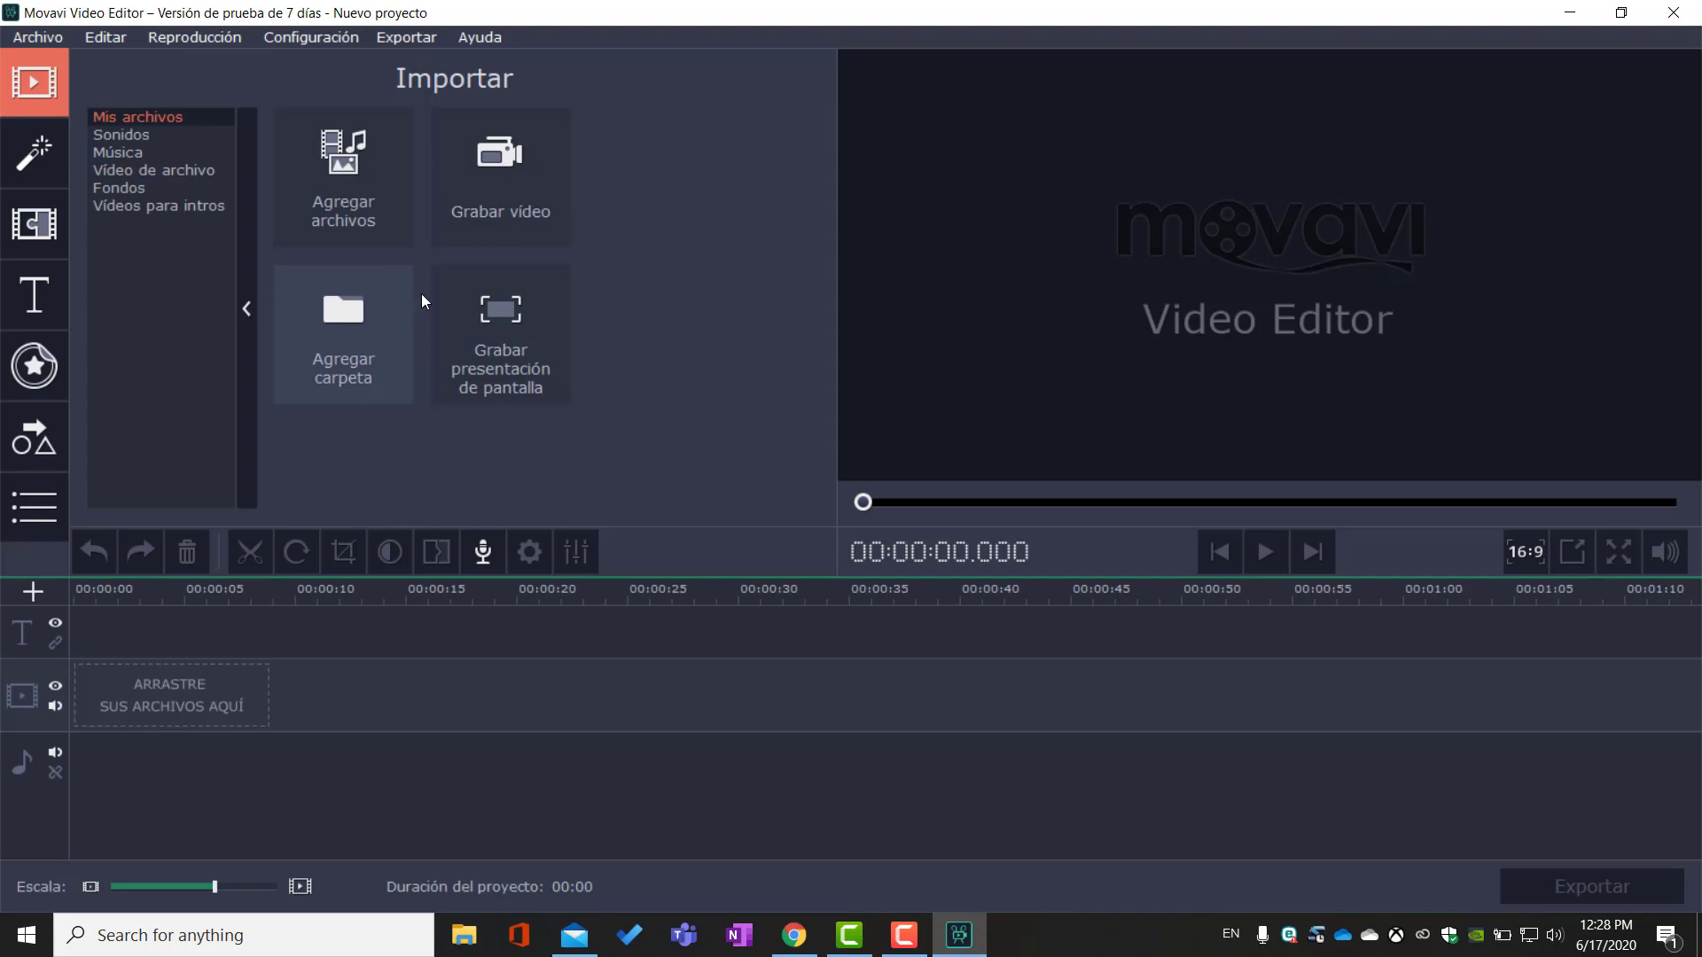
Step: Import the MP4 video file MOVAVI from the Documents > Movavi folder into the project
click(358, 193)
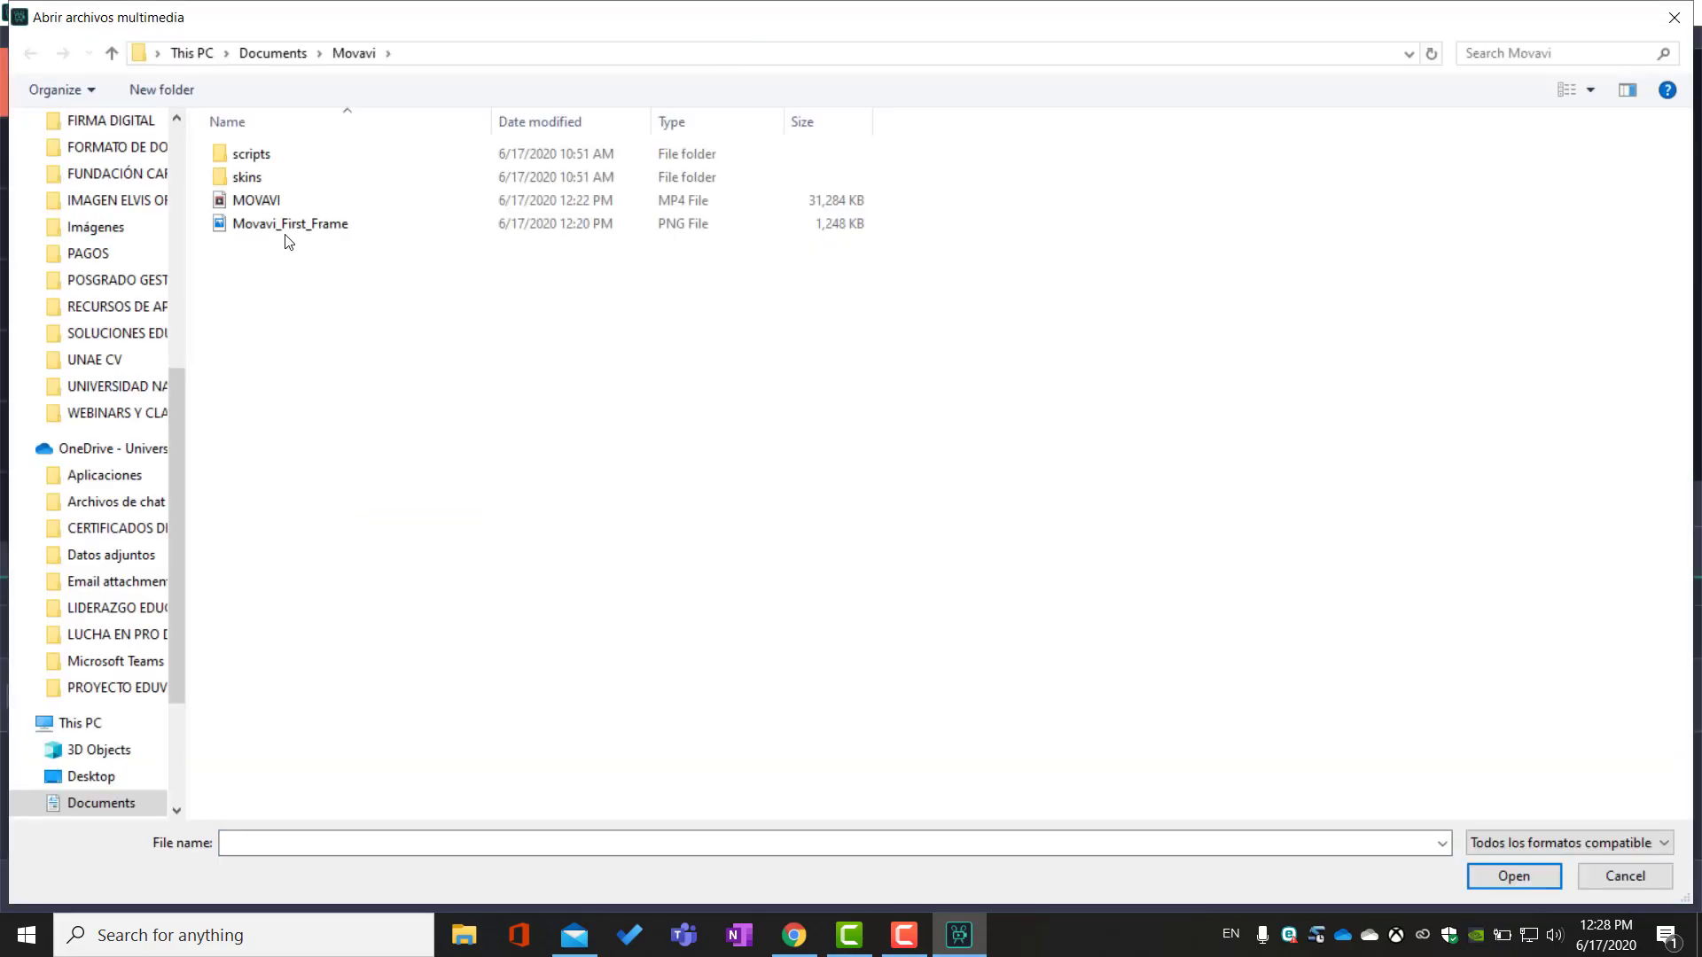
click(310, 201)
click(1489, 876)
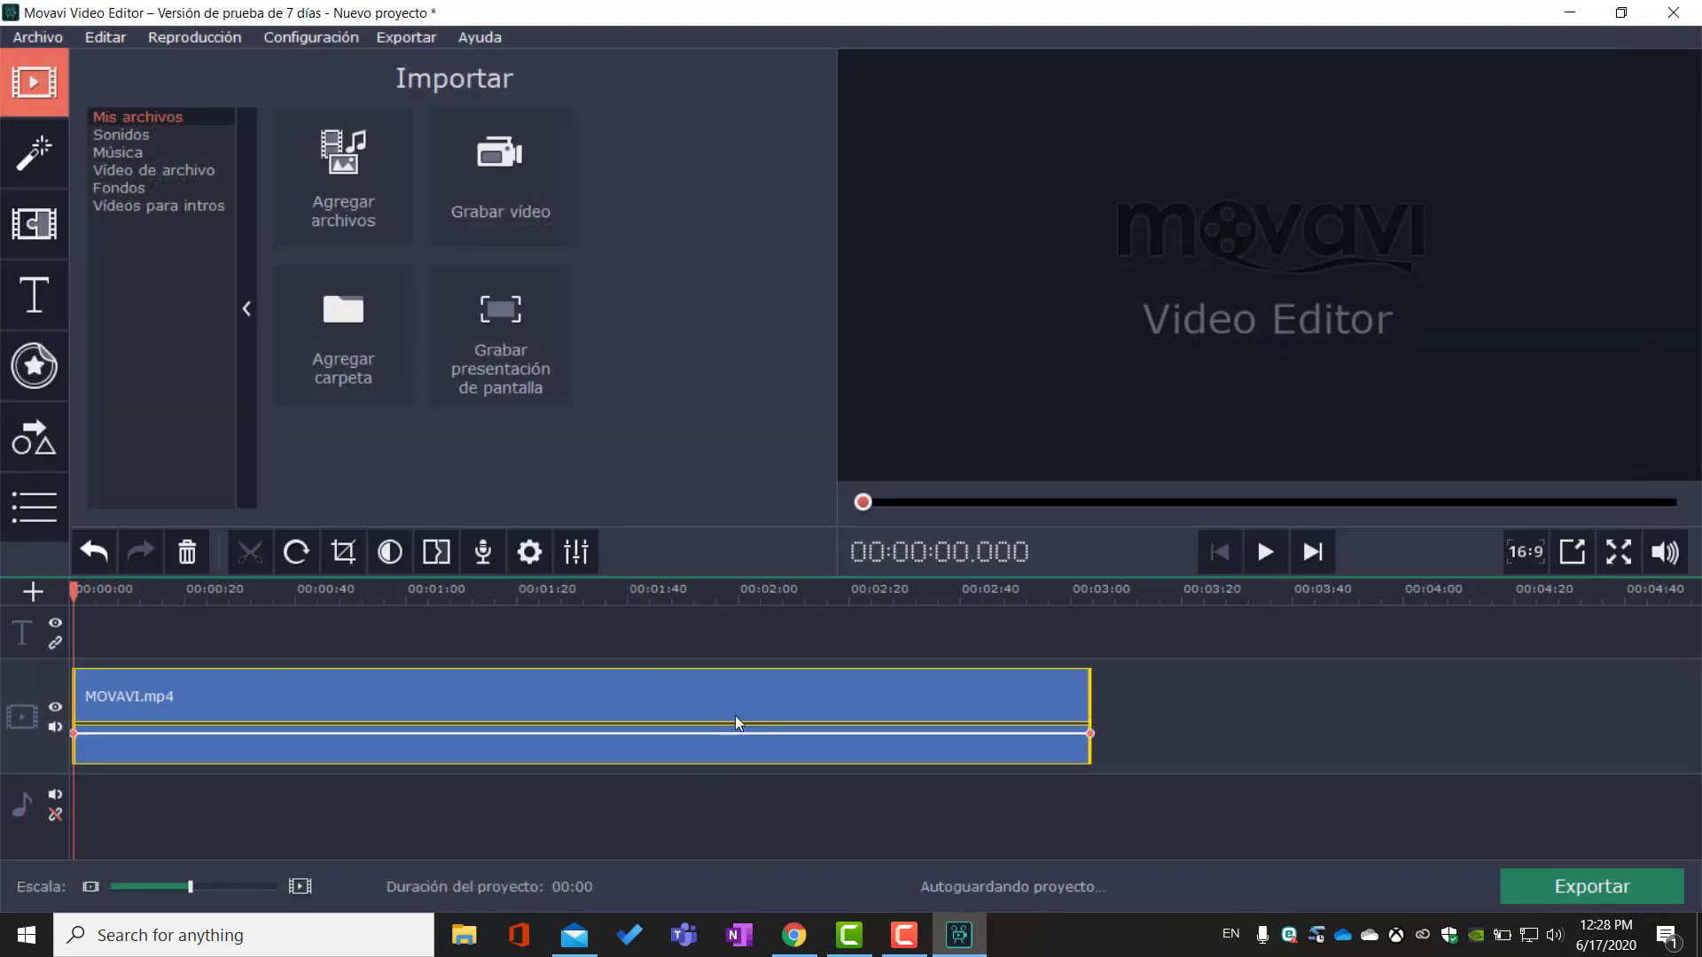
Step: Preview the imported video by scrubbing the timeline, playing it from the beginning, pausing it and moving ahead to 00:00:42.600
drag(71, 604, 148, 604)
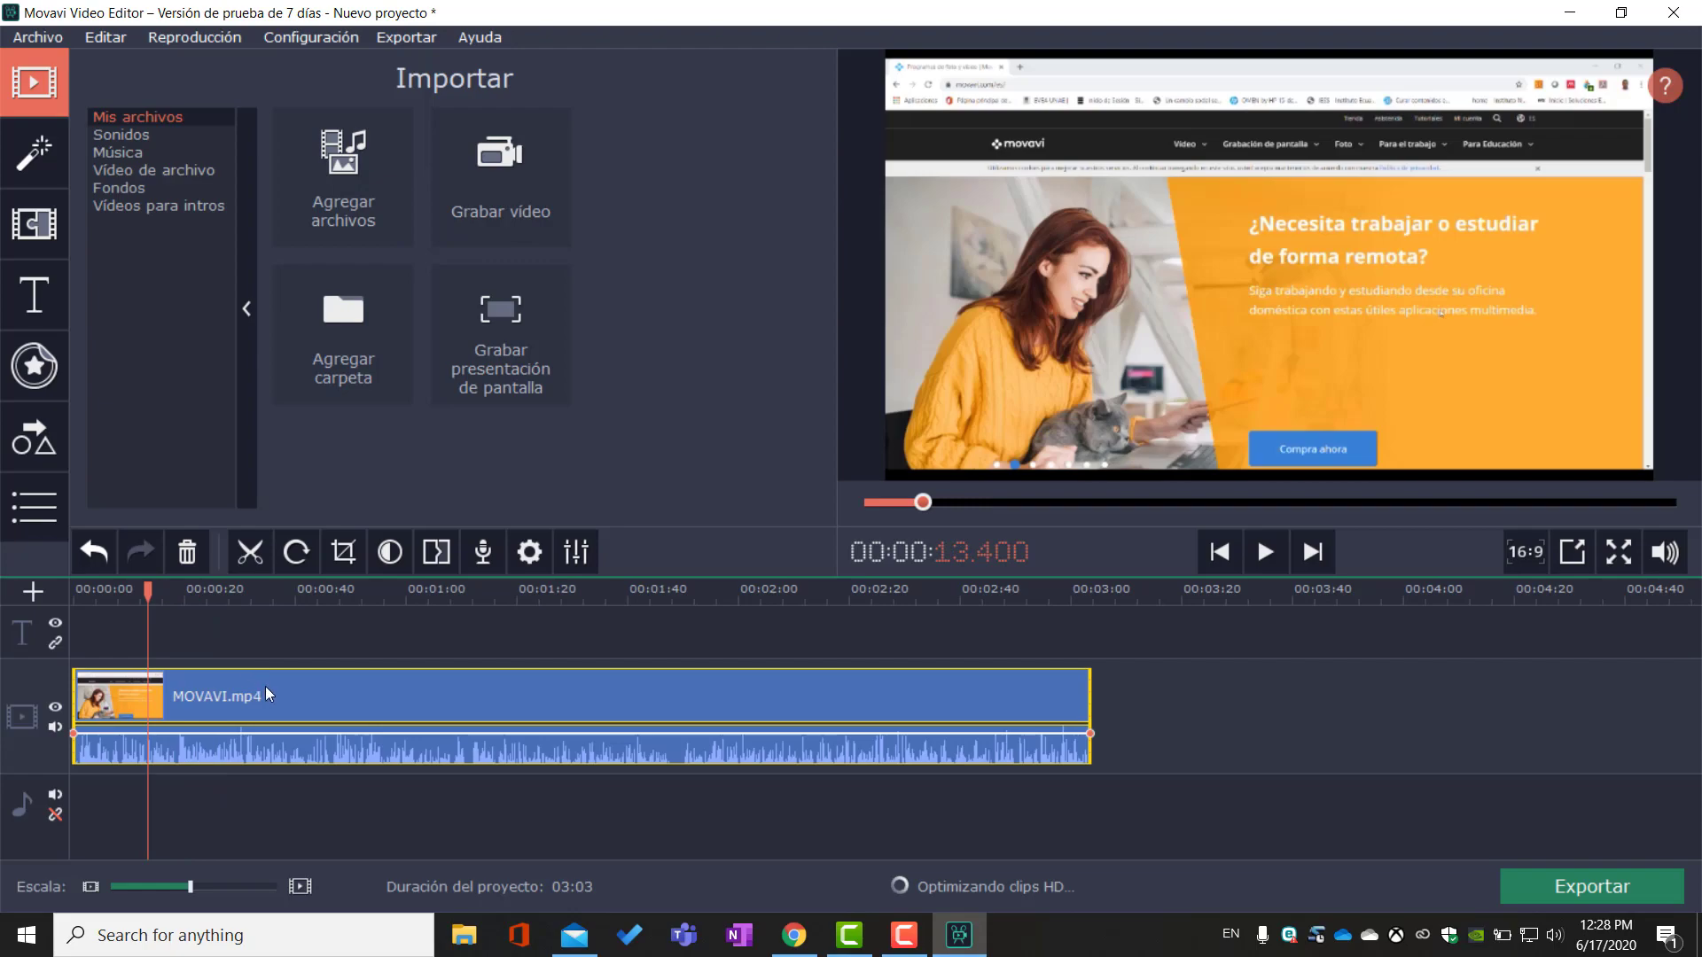
drag(148, 605, 292, 612)
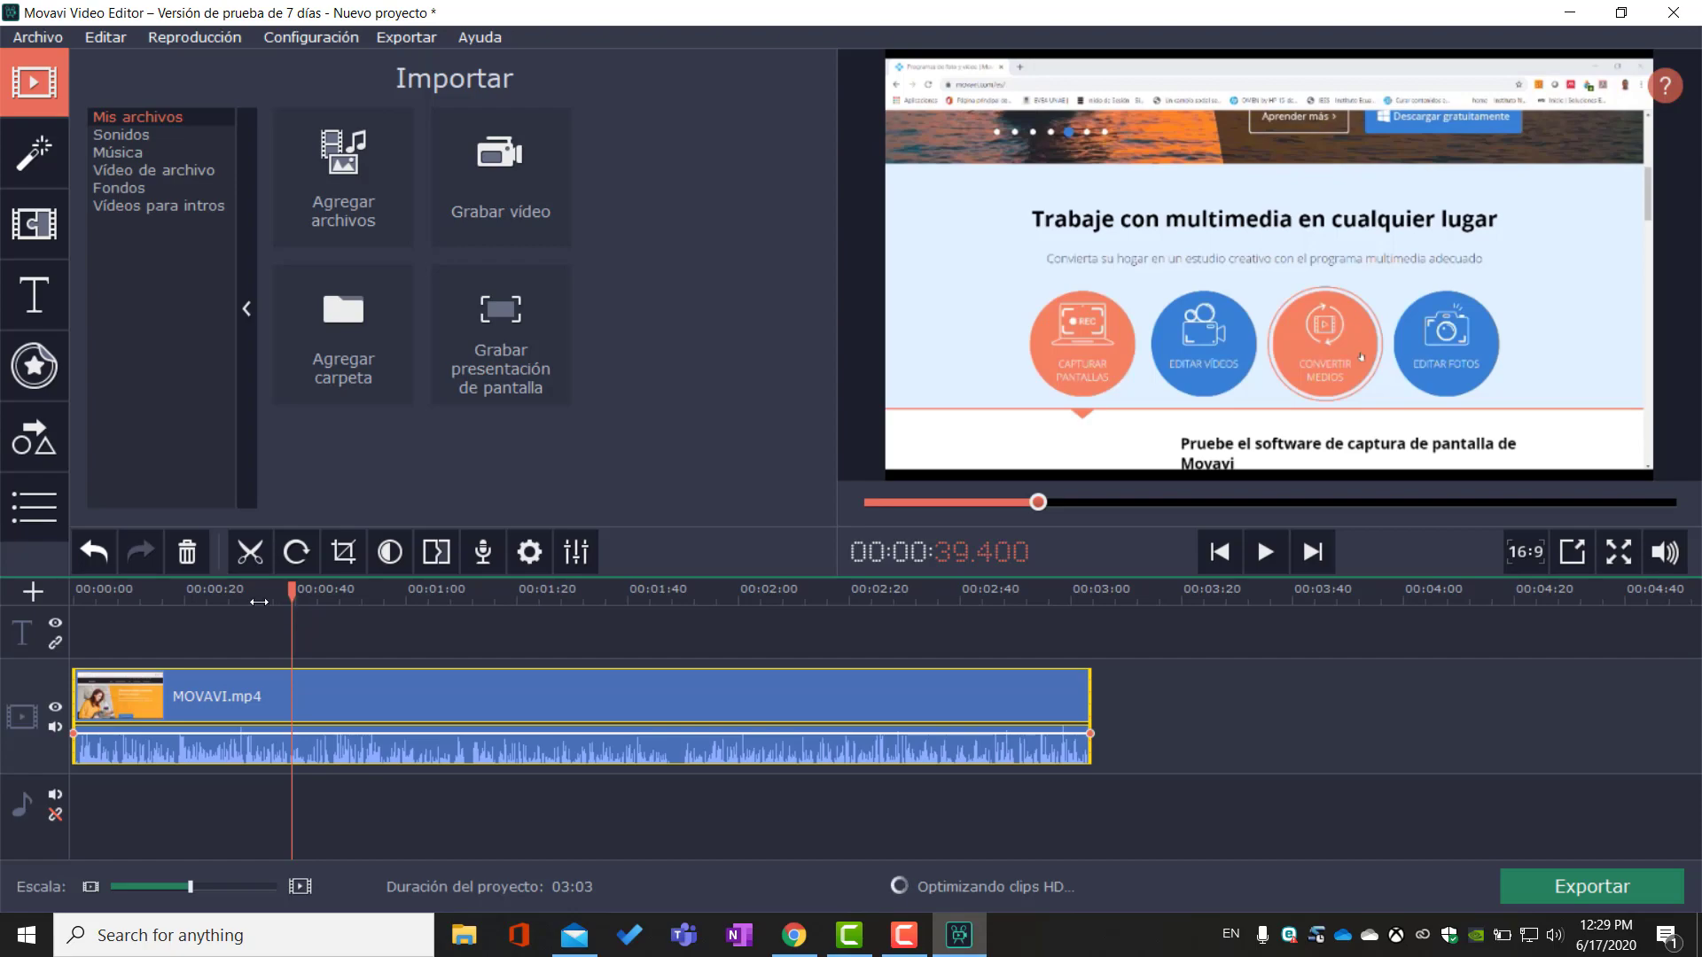
key(Home)
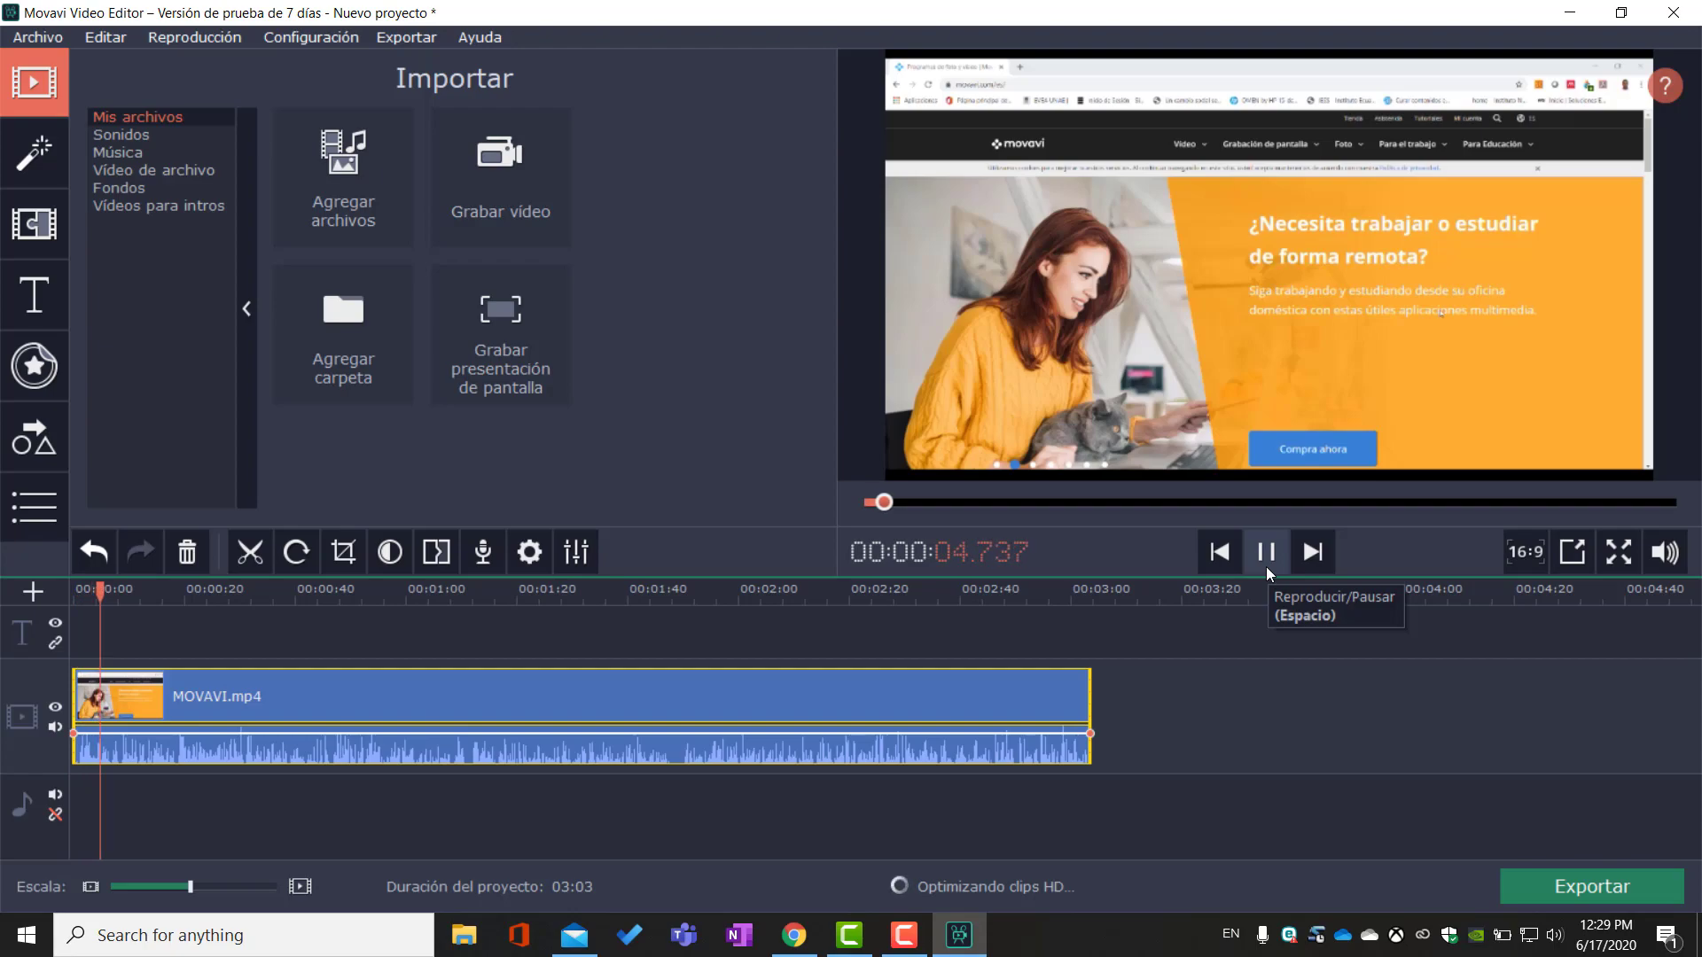
click(1265, 564)
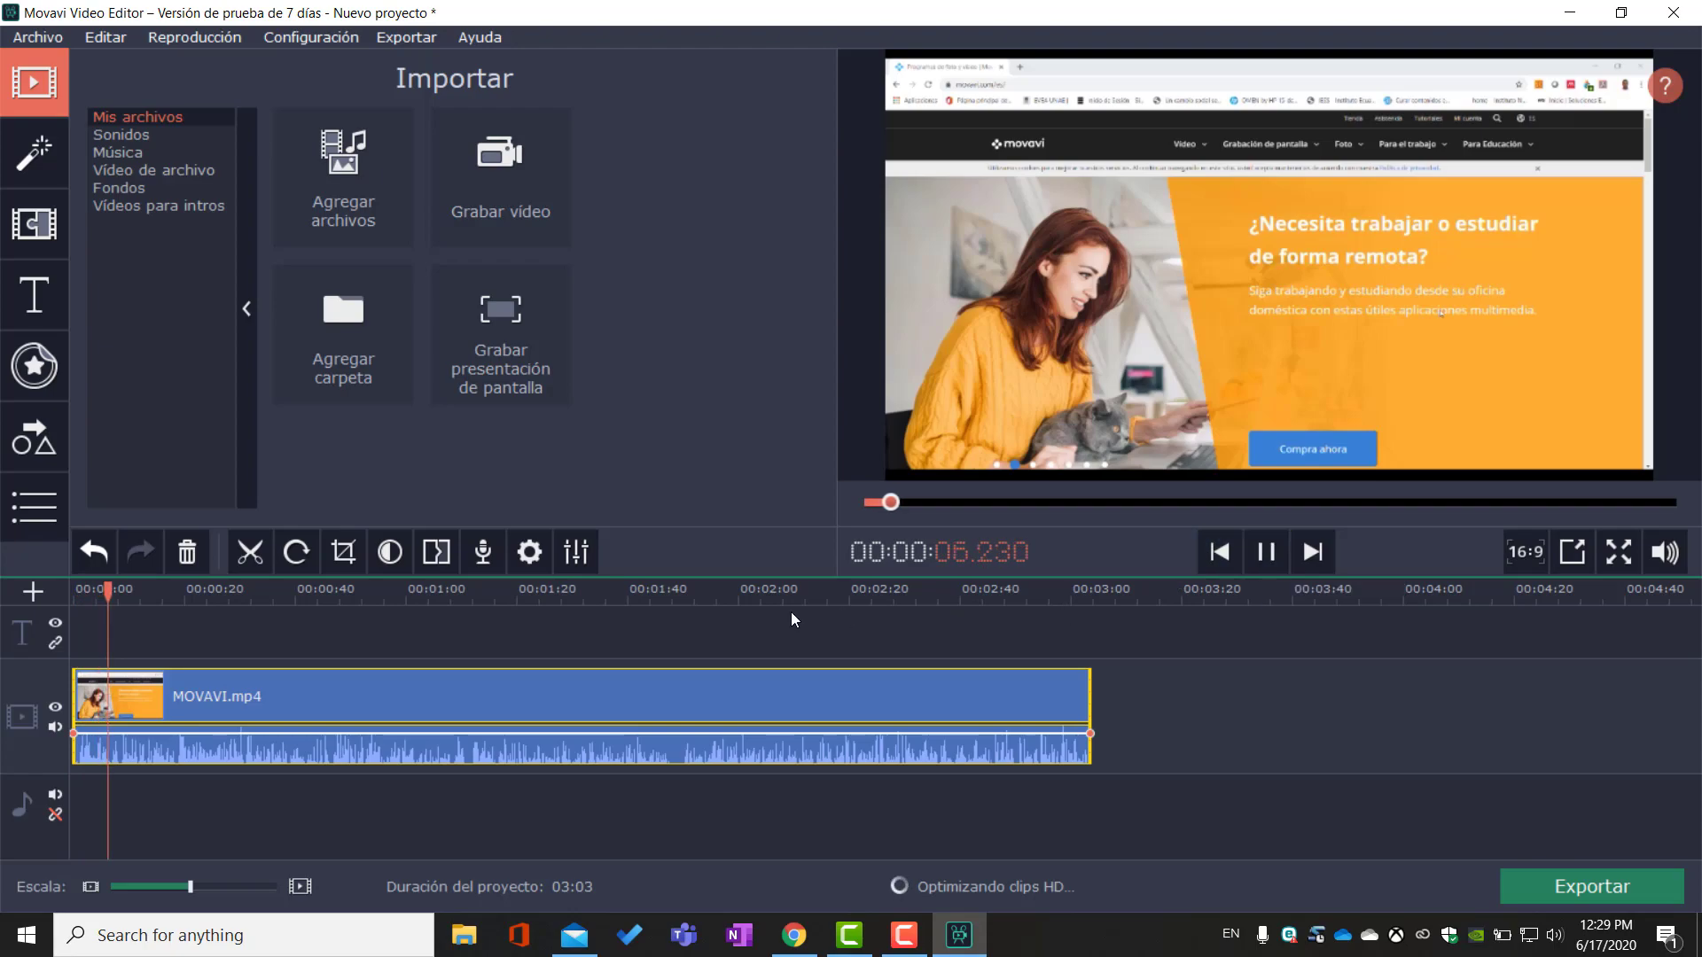
key(space)
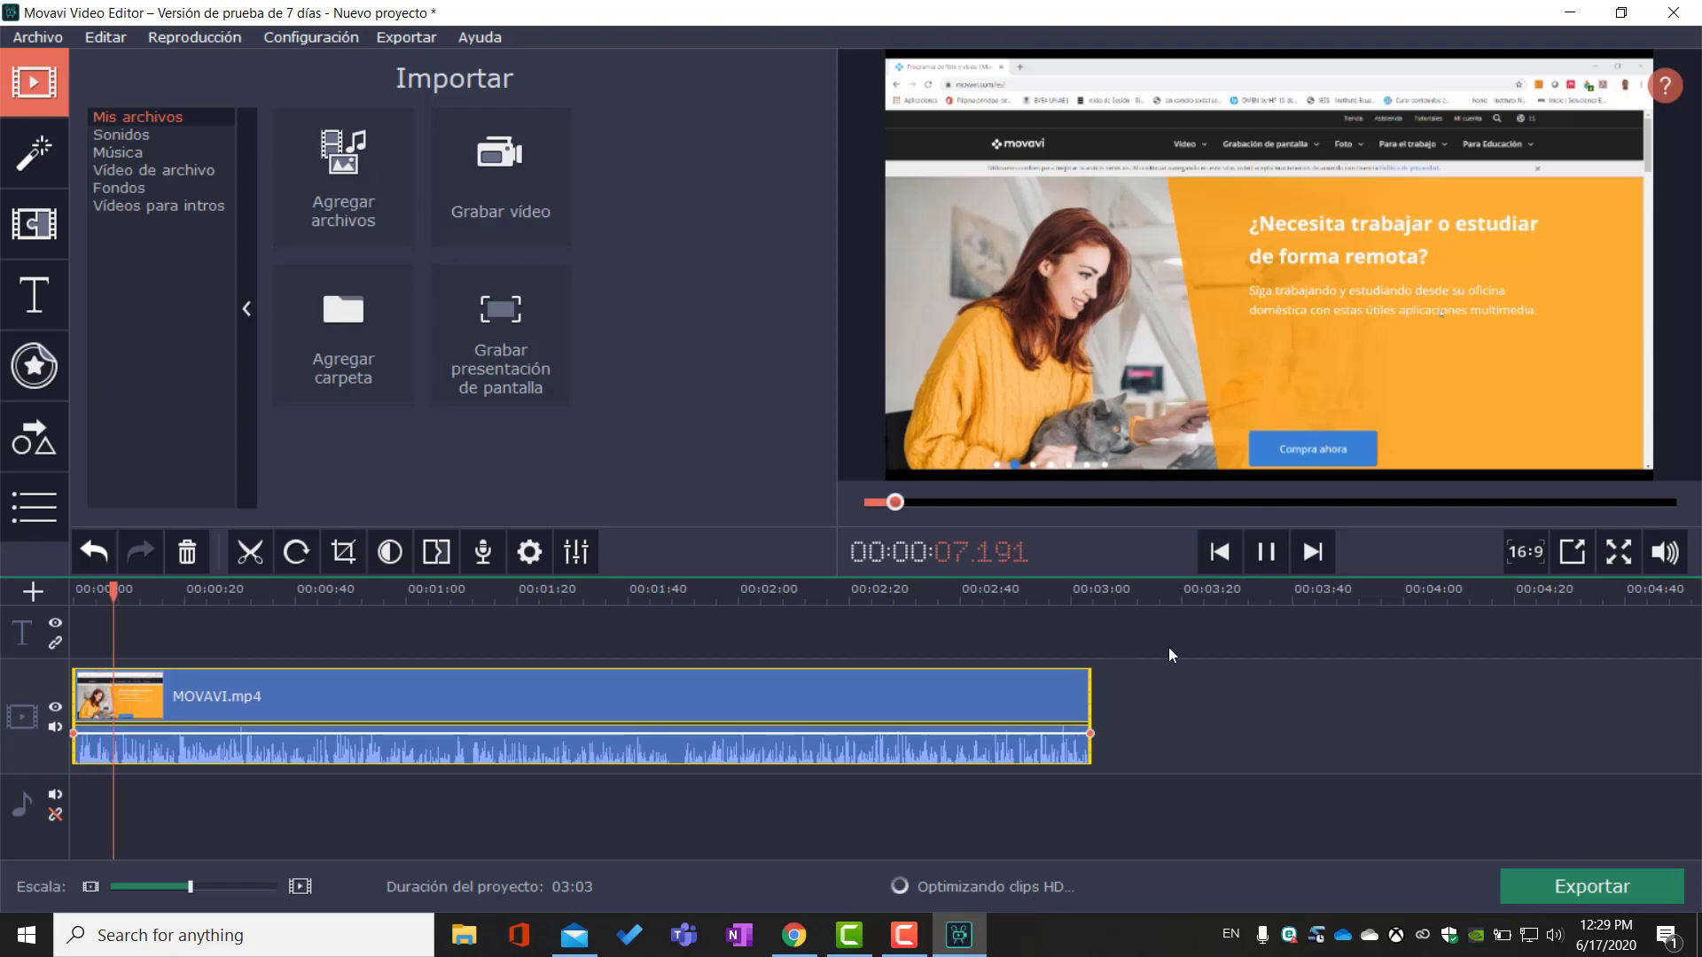
click(1266, 557)
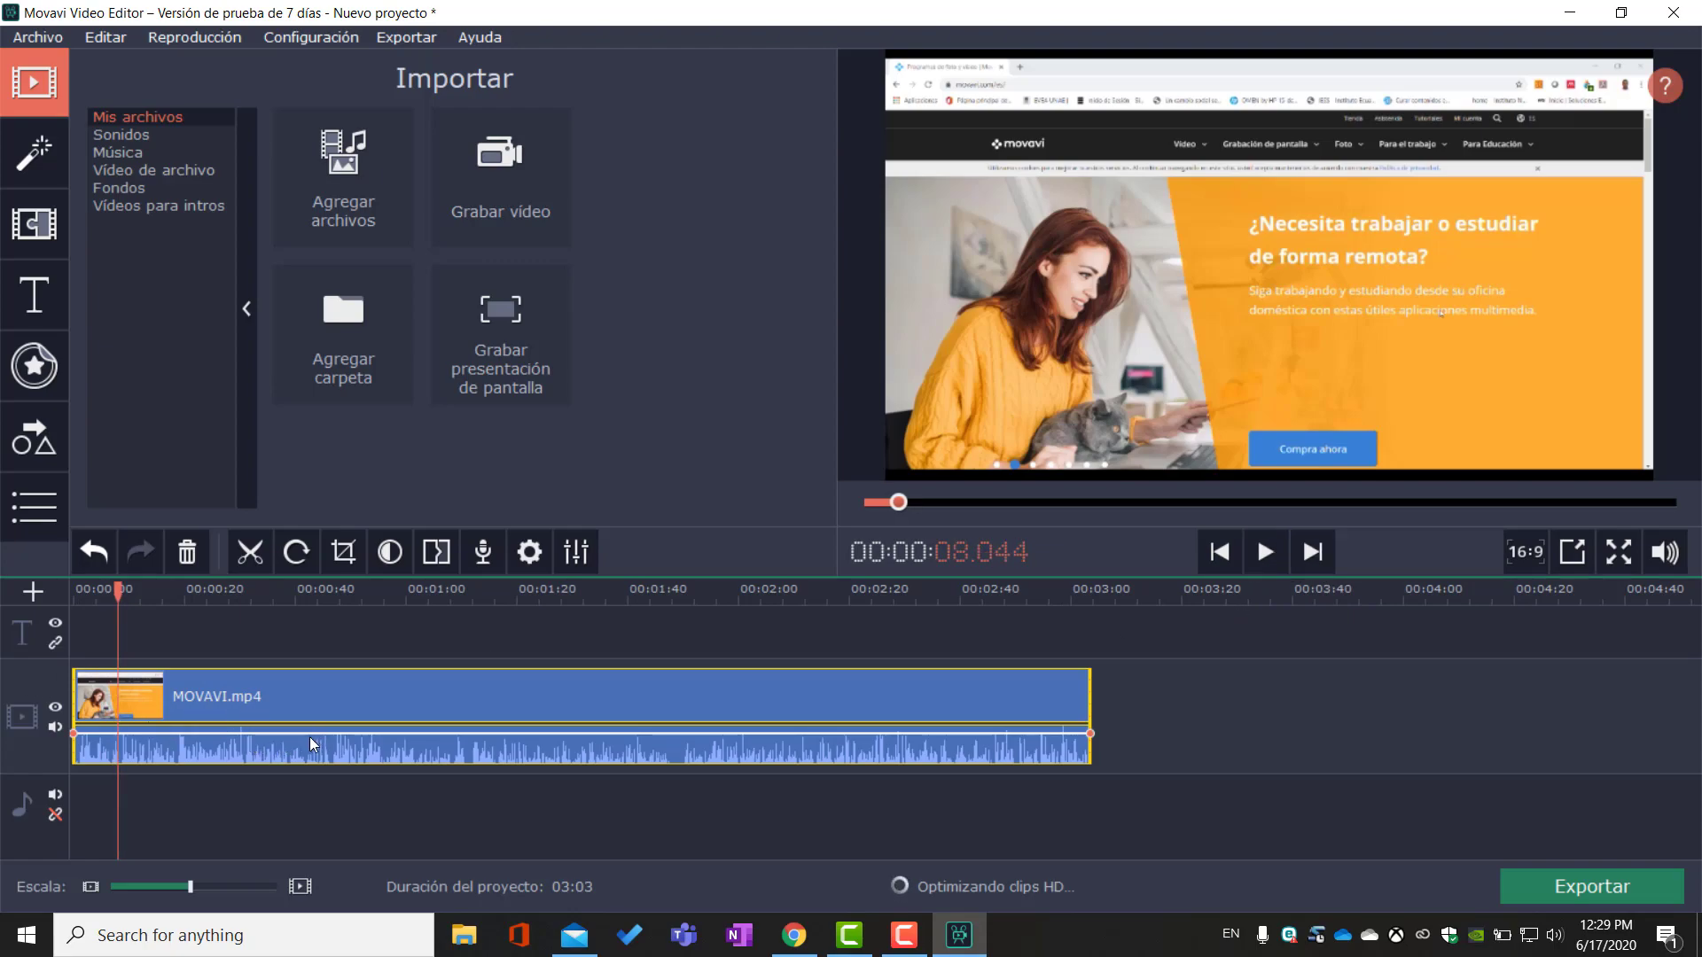
drag(119, 597, 313, 618)
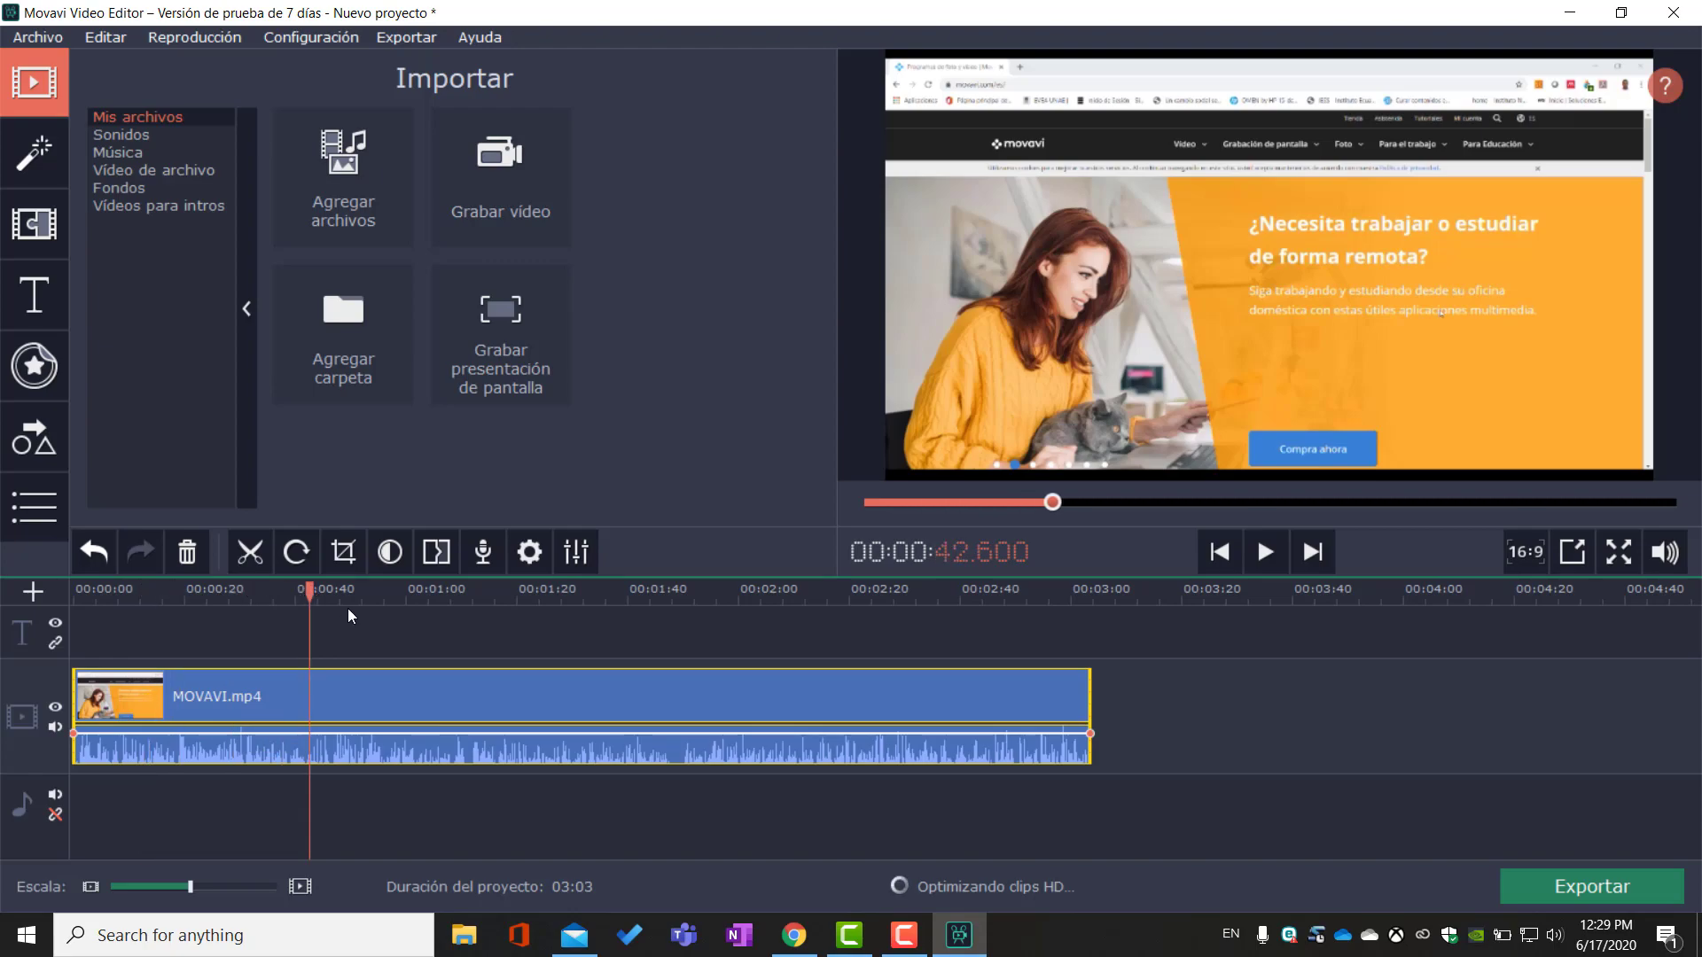
Step: Find the Fugas de luz 14 filter among all filters and apply it to the MOVAVI.mp4 clip
click(34, 151)
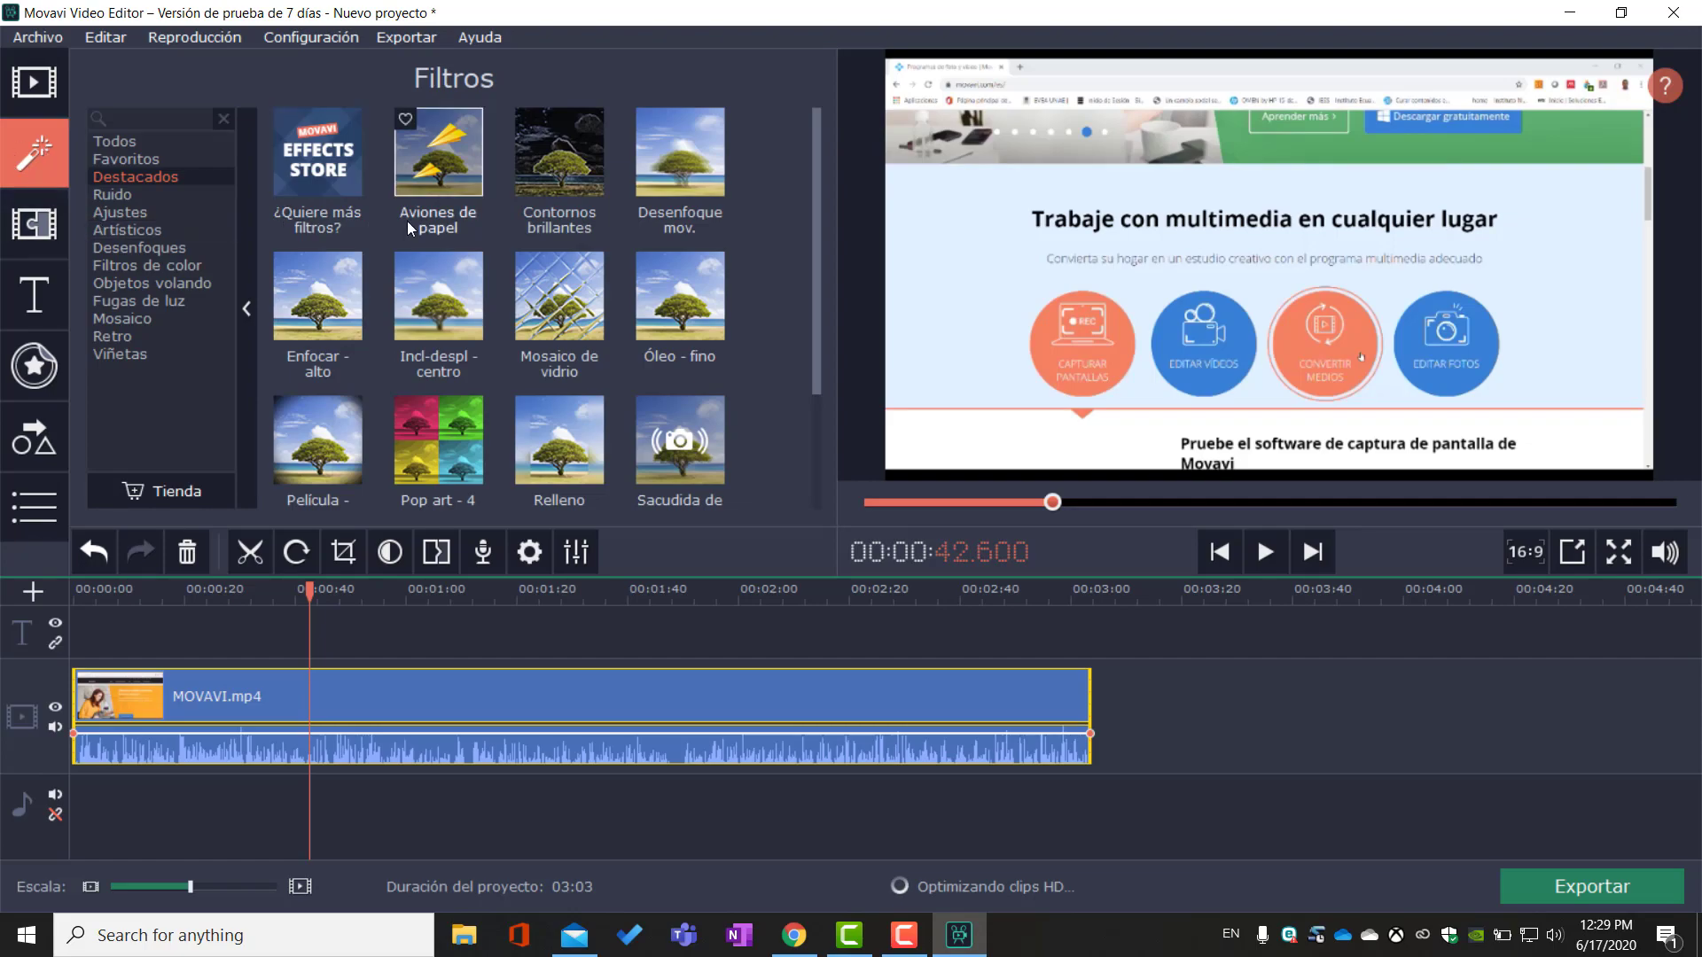
click(147, 140)
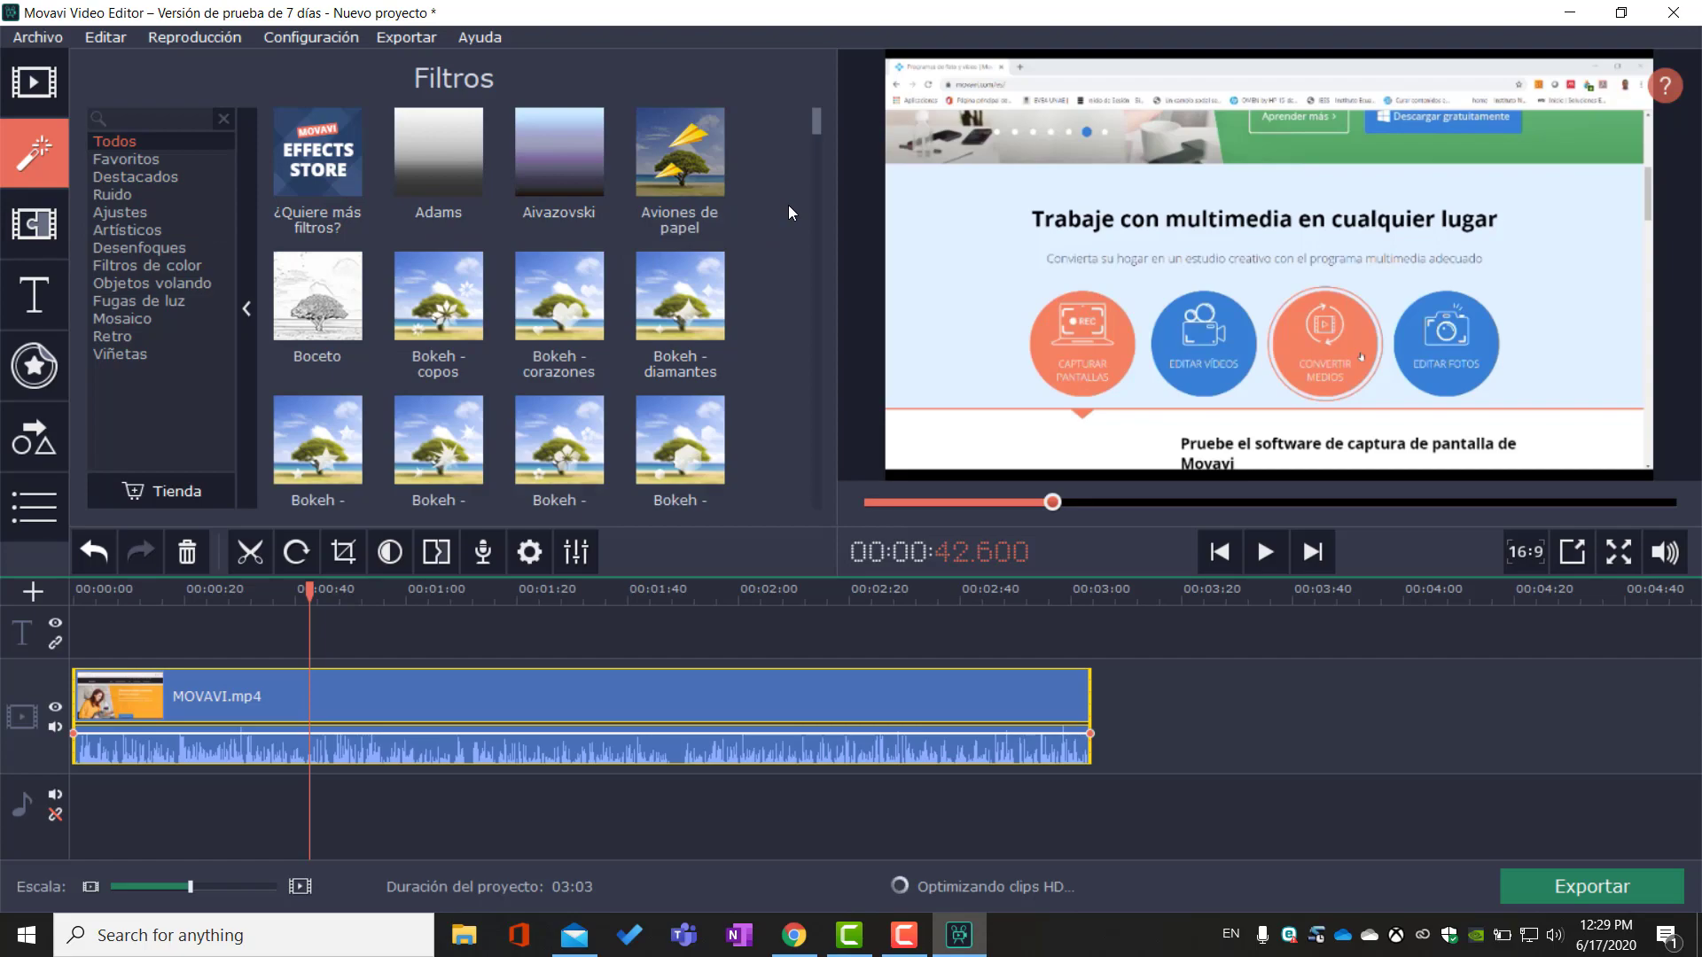
drag(815, 119, 794, 278)
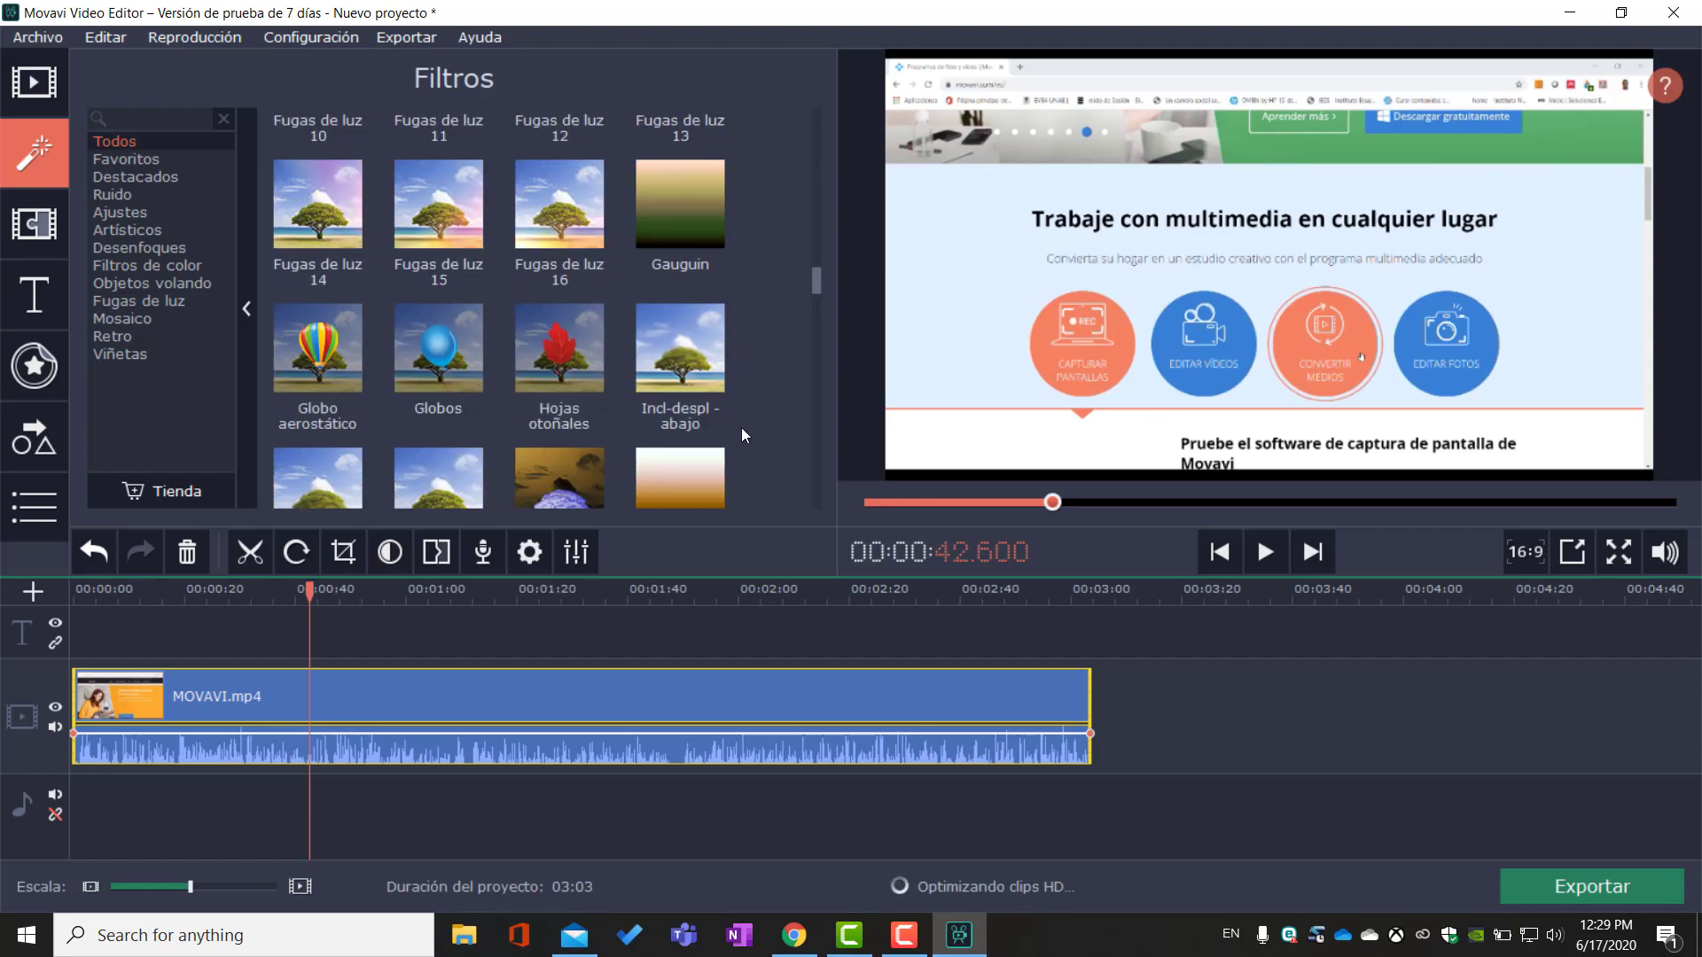
scroll(741, 427, down, 1)
scroll(620, 399, up, 4)
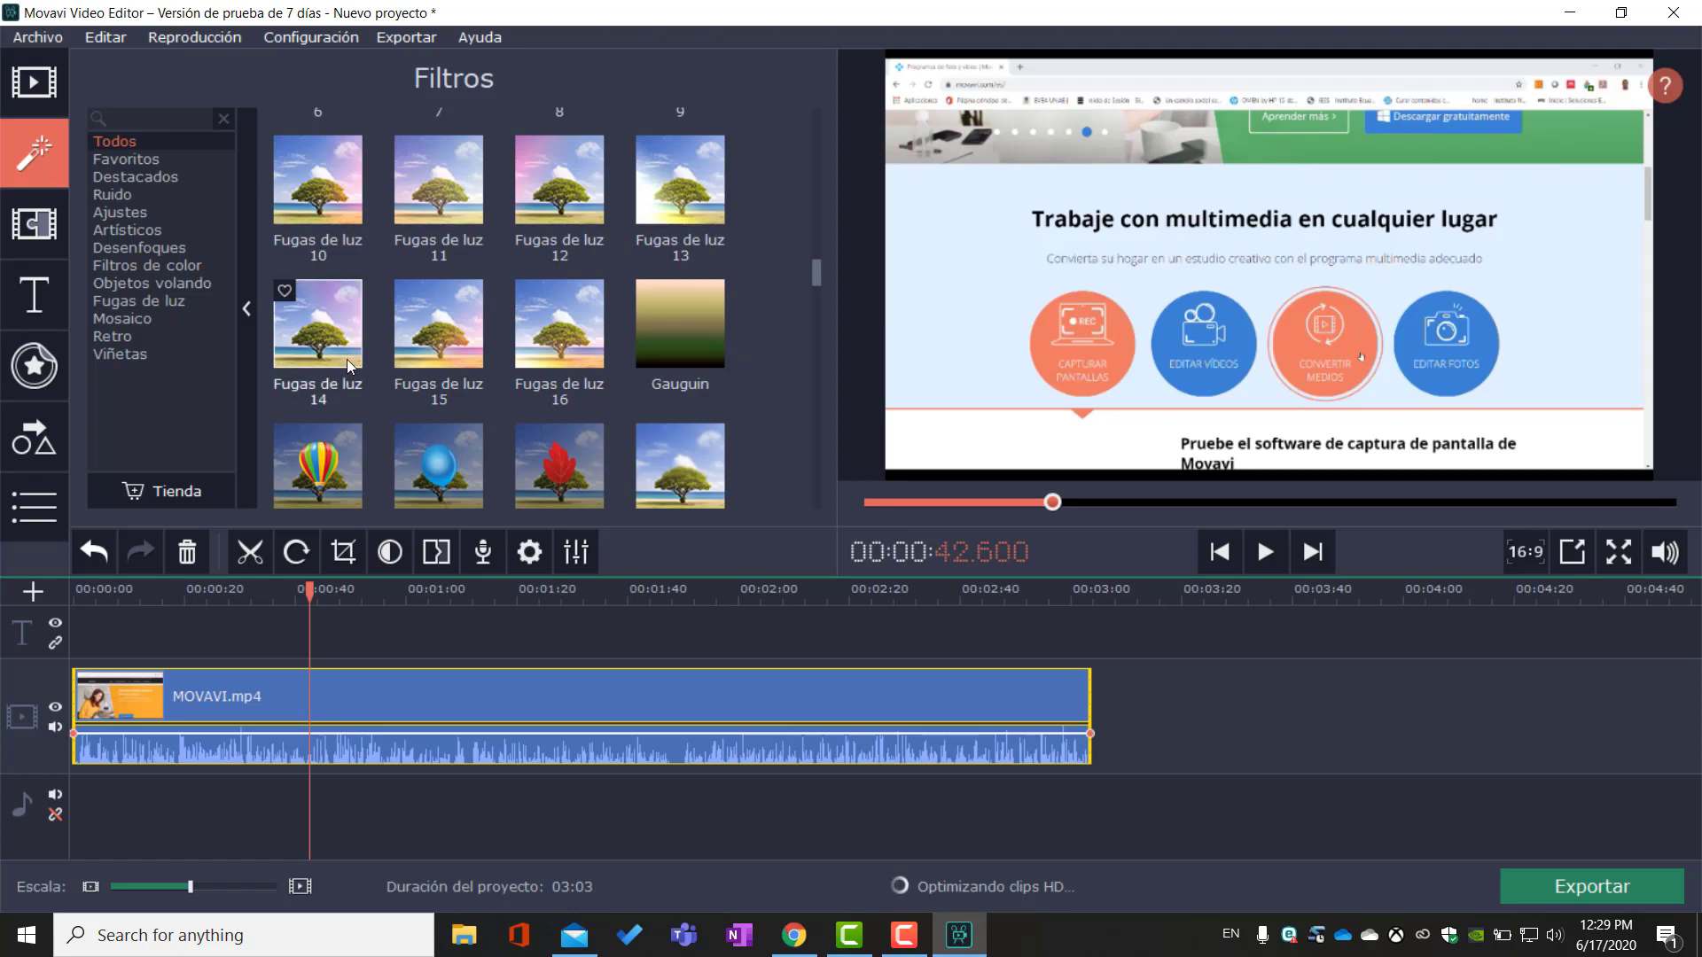
click(328, 333)
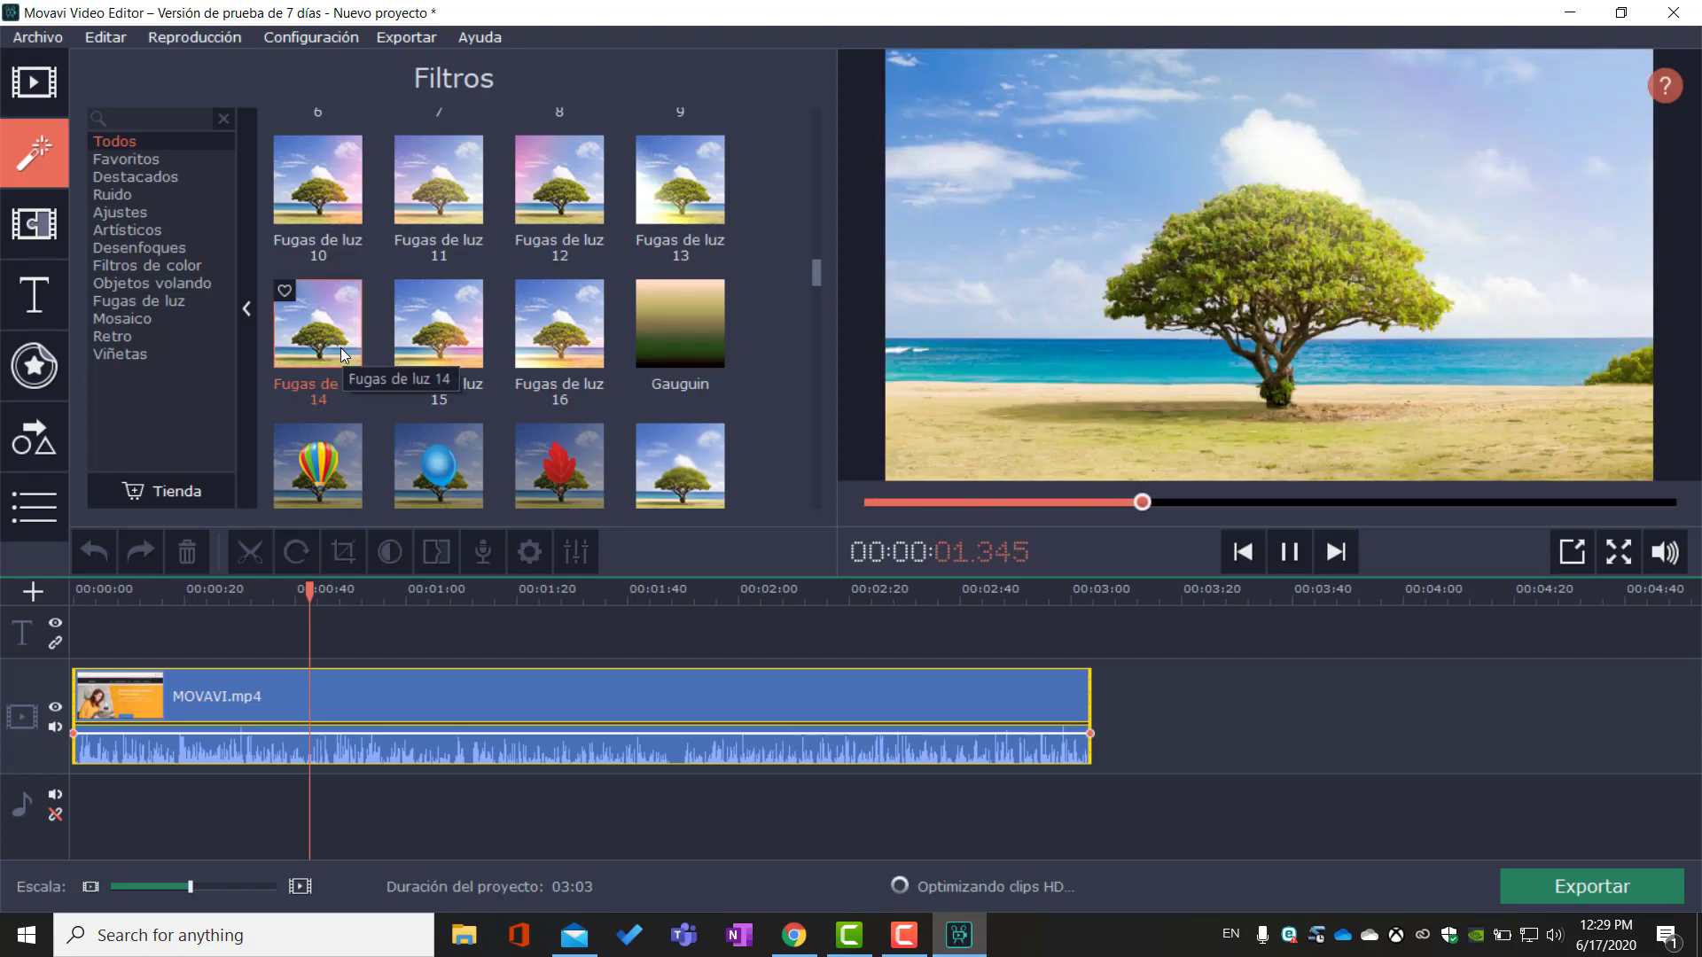
drag(339, 358, 204, 689)
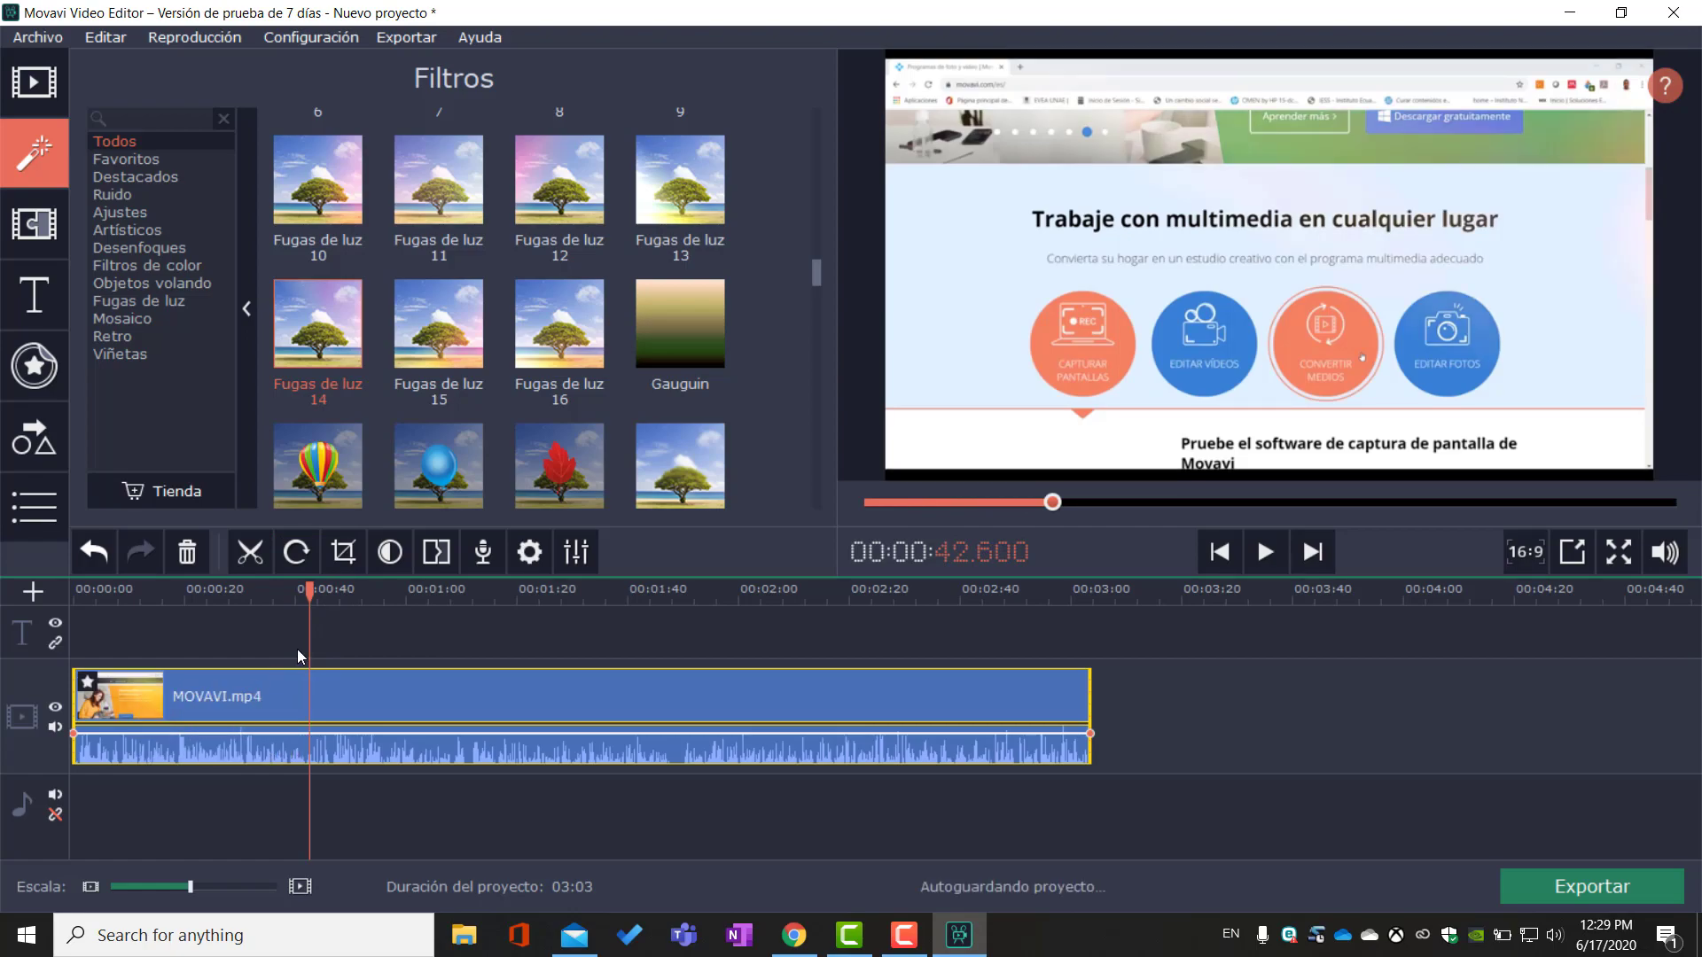
Step: Play the filtered clip from the start, examine it around 00:01:38.600 and look through nearby filters
drag(304, 593, 74, 603)
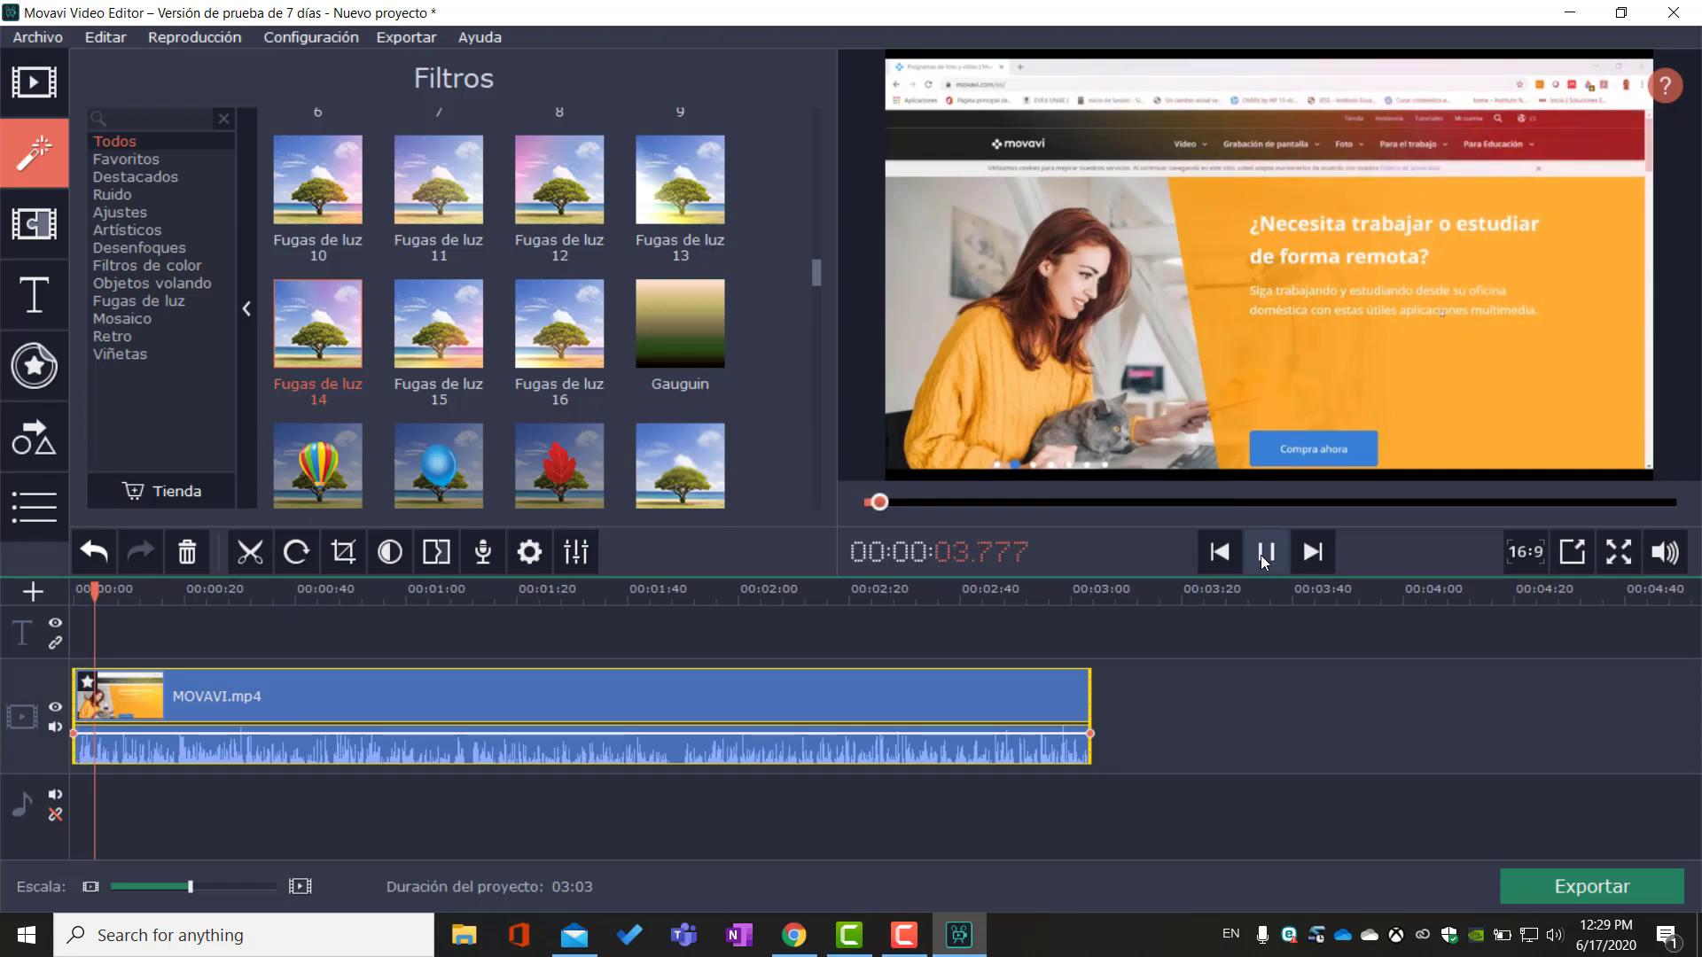
click(1262, 556)
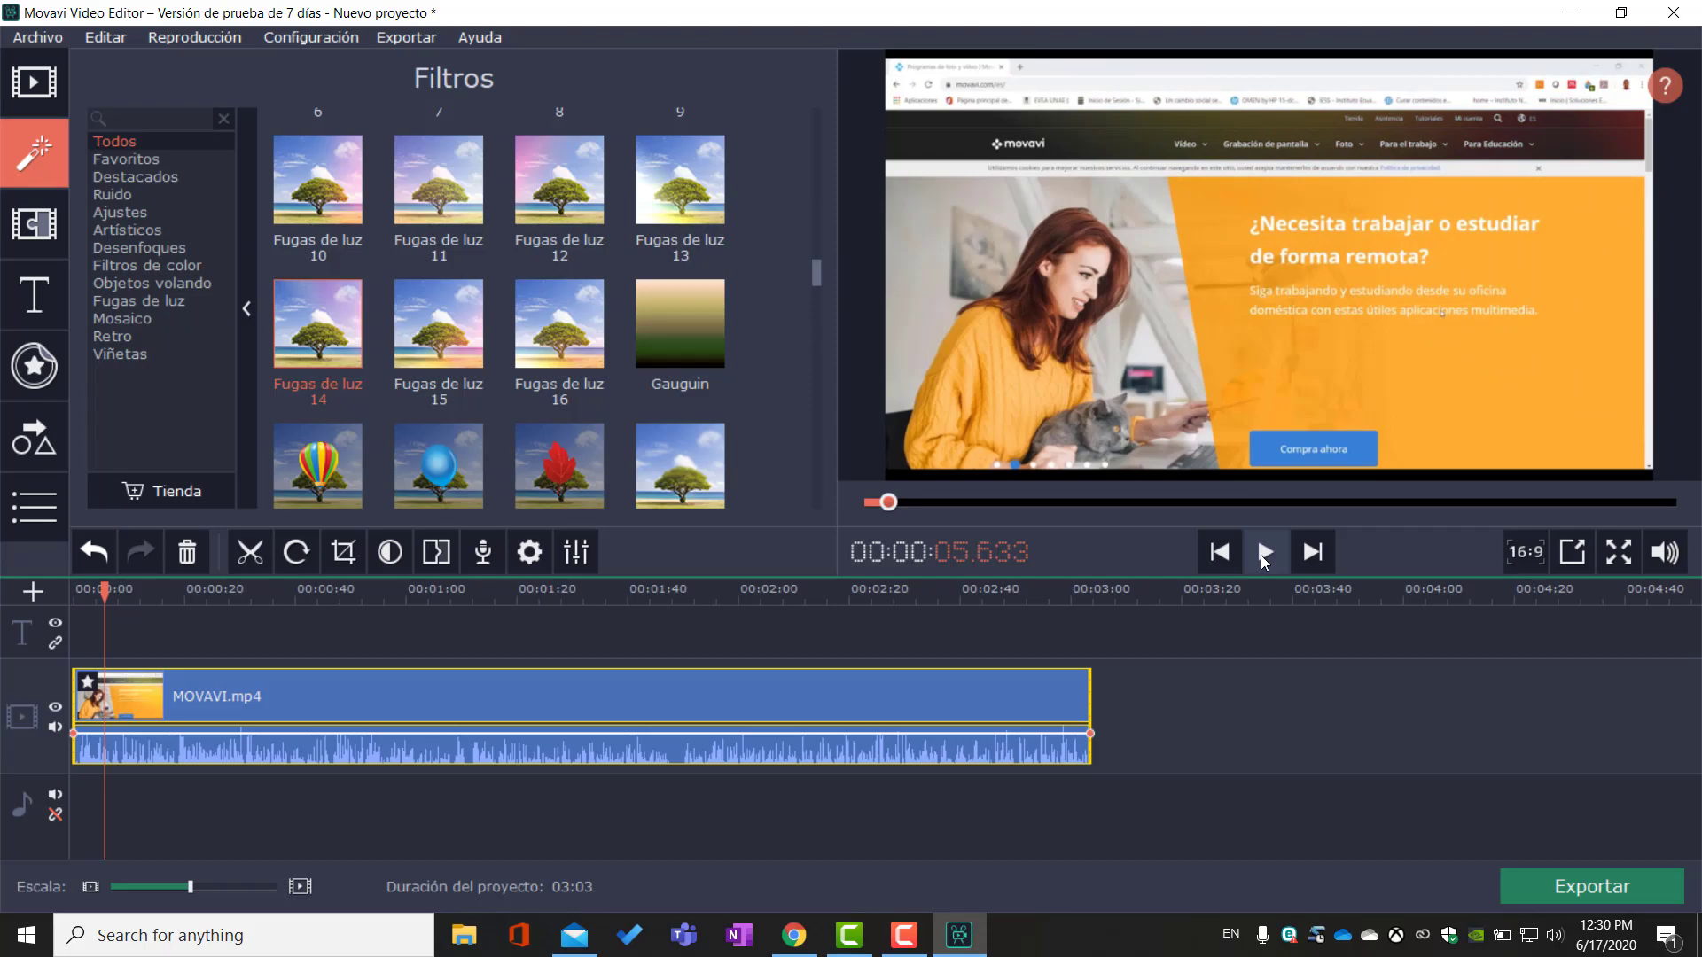
drag(103, 591, 621, 592)
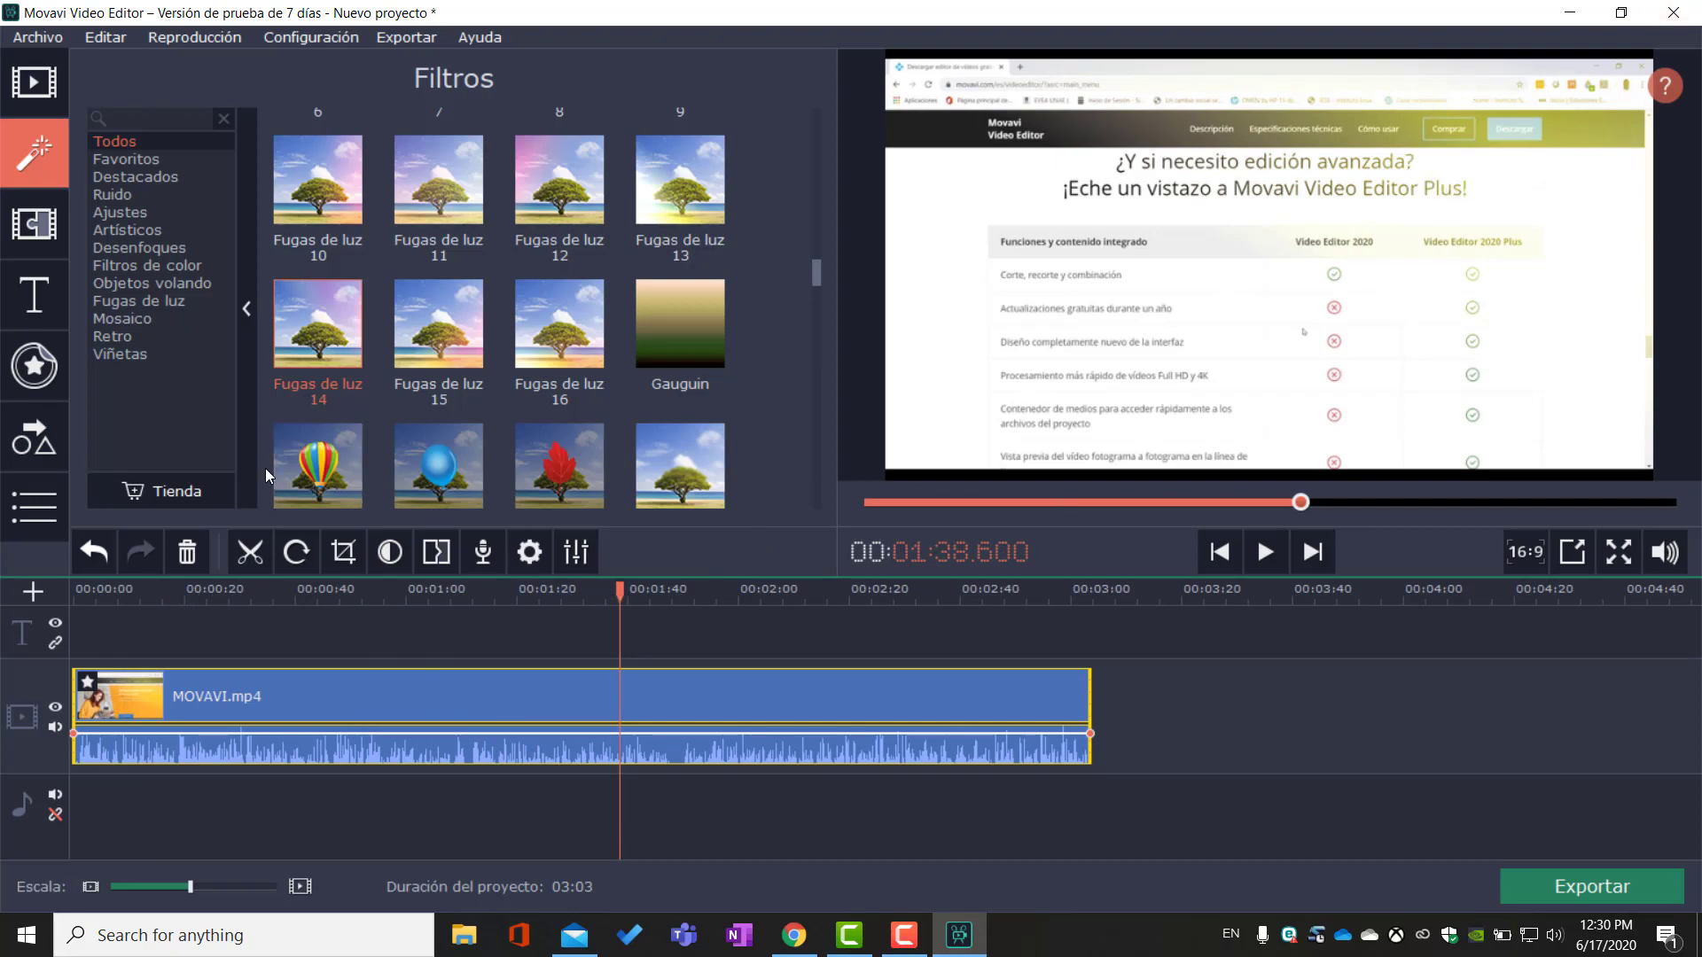
scroll(634, 347, down, 1)
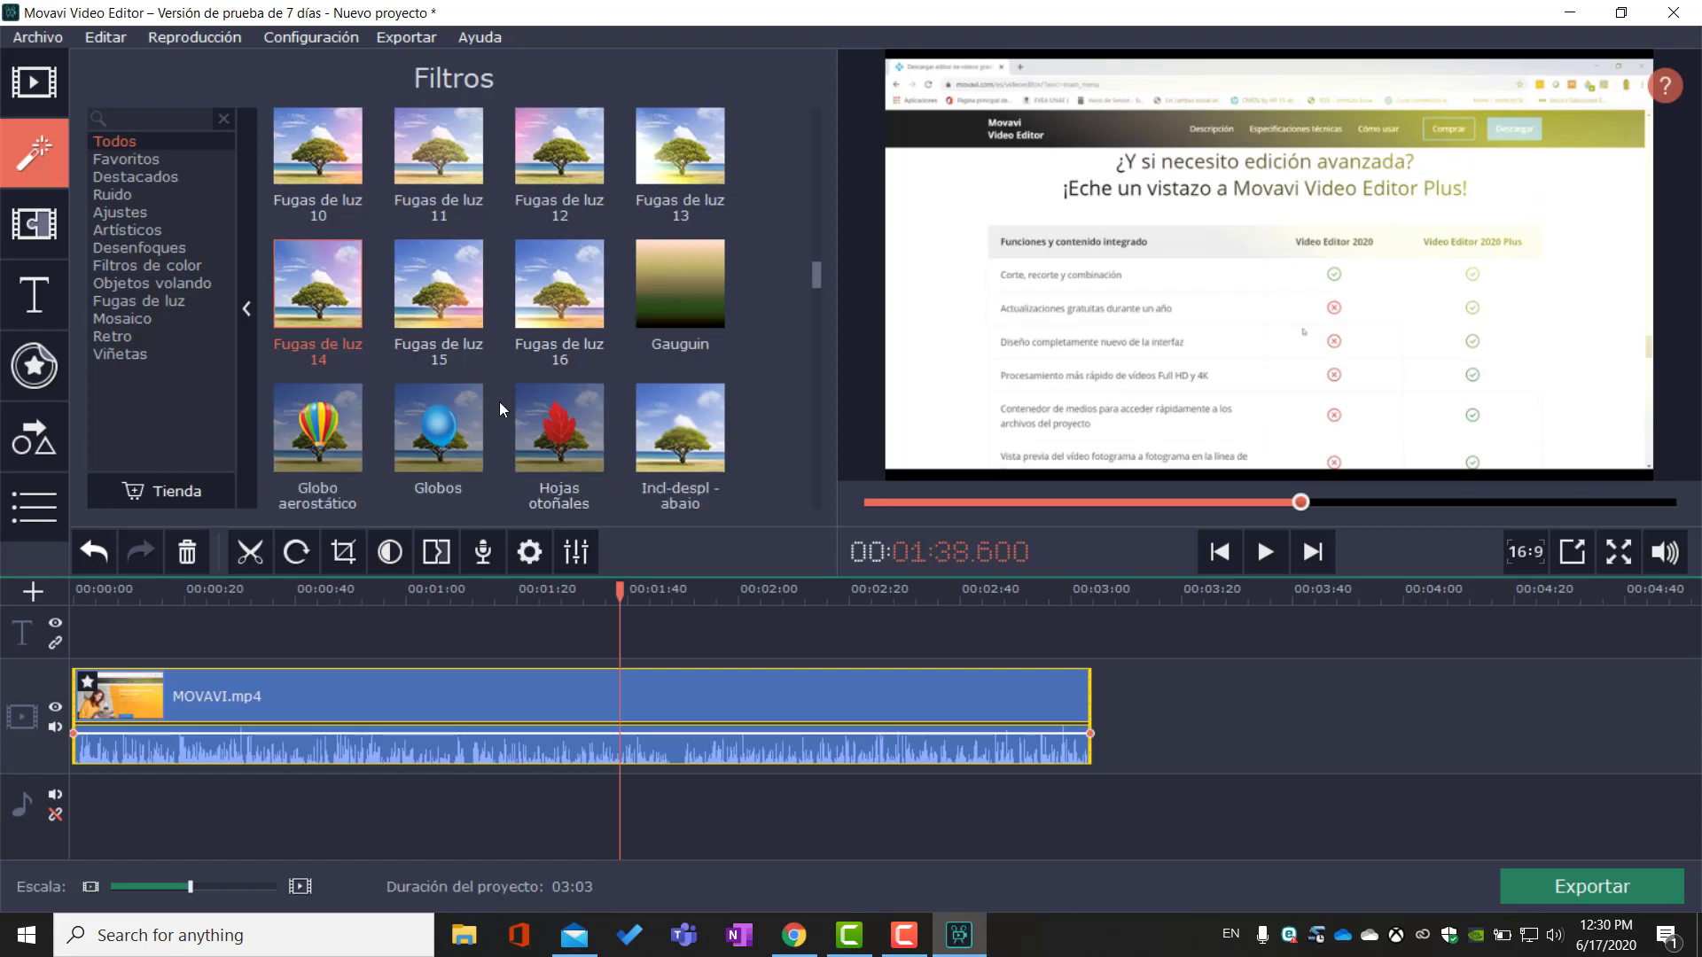
scroll(498, 401, down, 1)
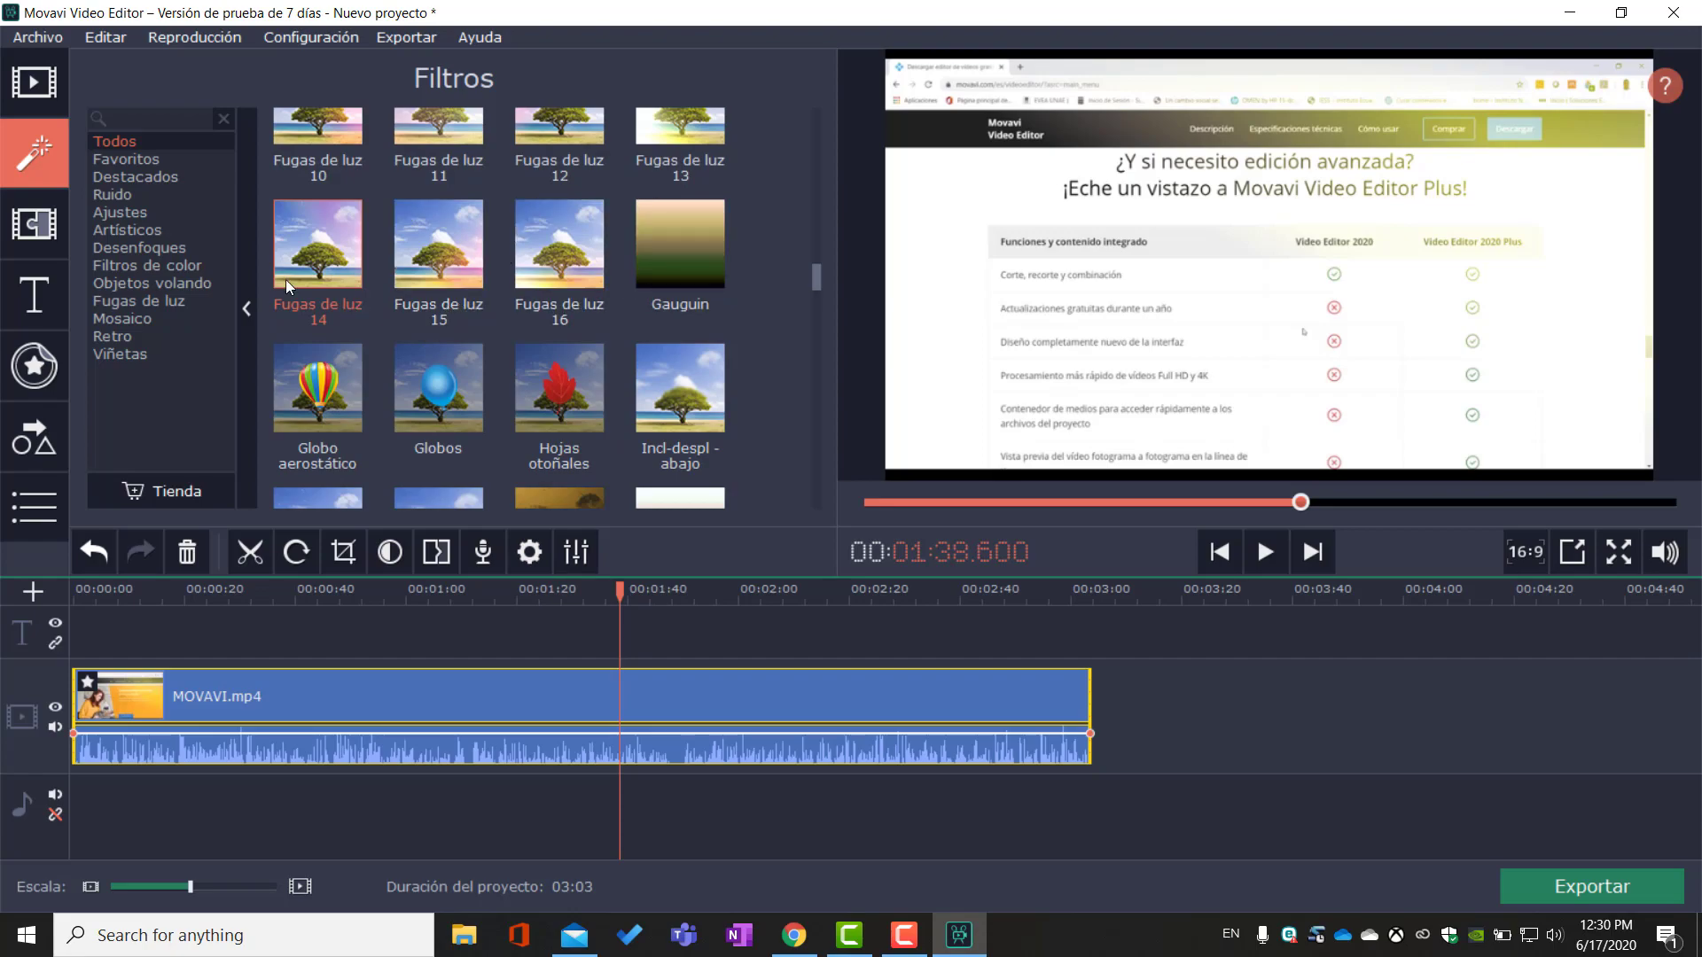
Step: Show the available transitions and split the MOVAVI.mp4 clip at 00:01:01.600
click(33, 223)
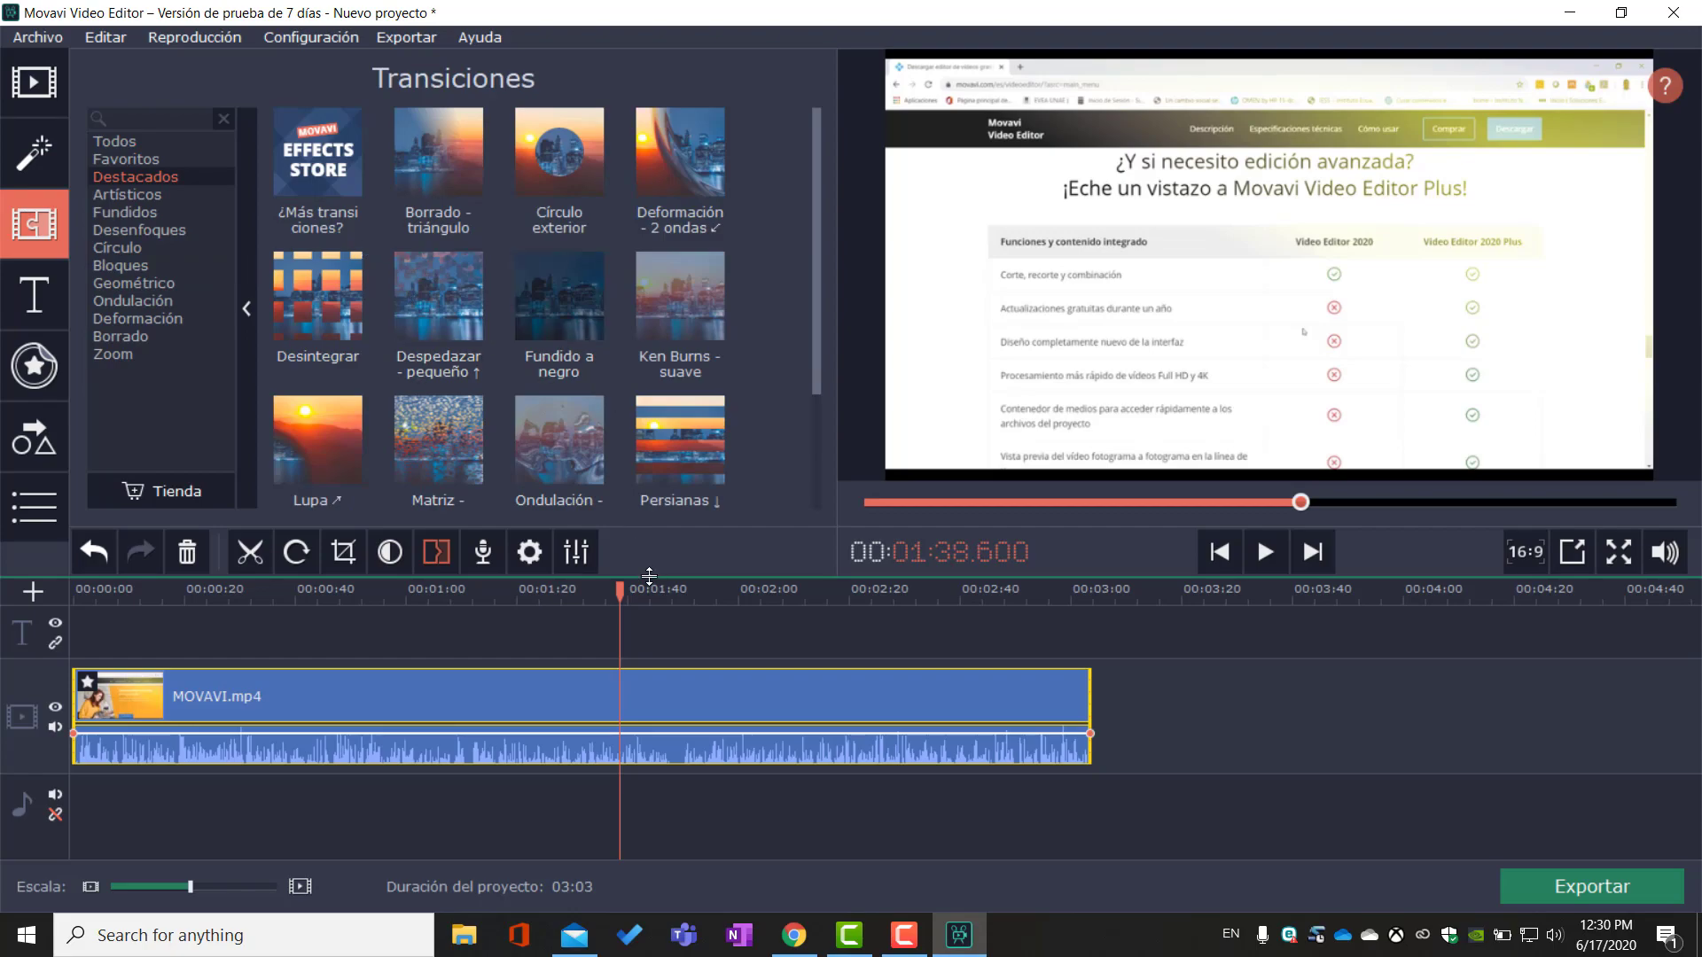
drag(620, 594, 450, 592)
click(665, 696)
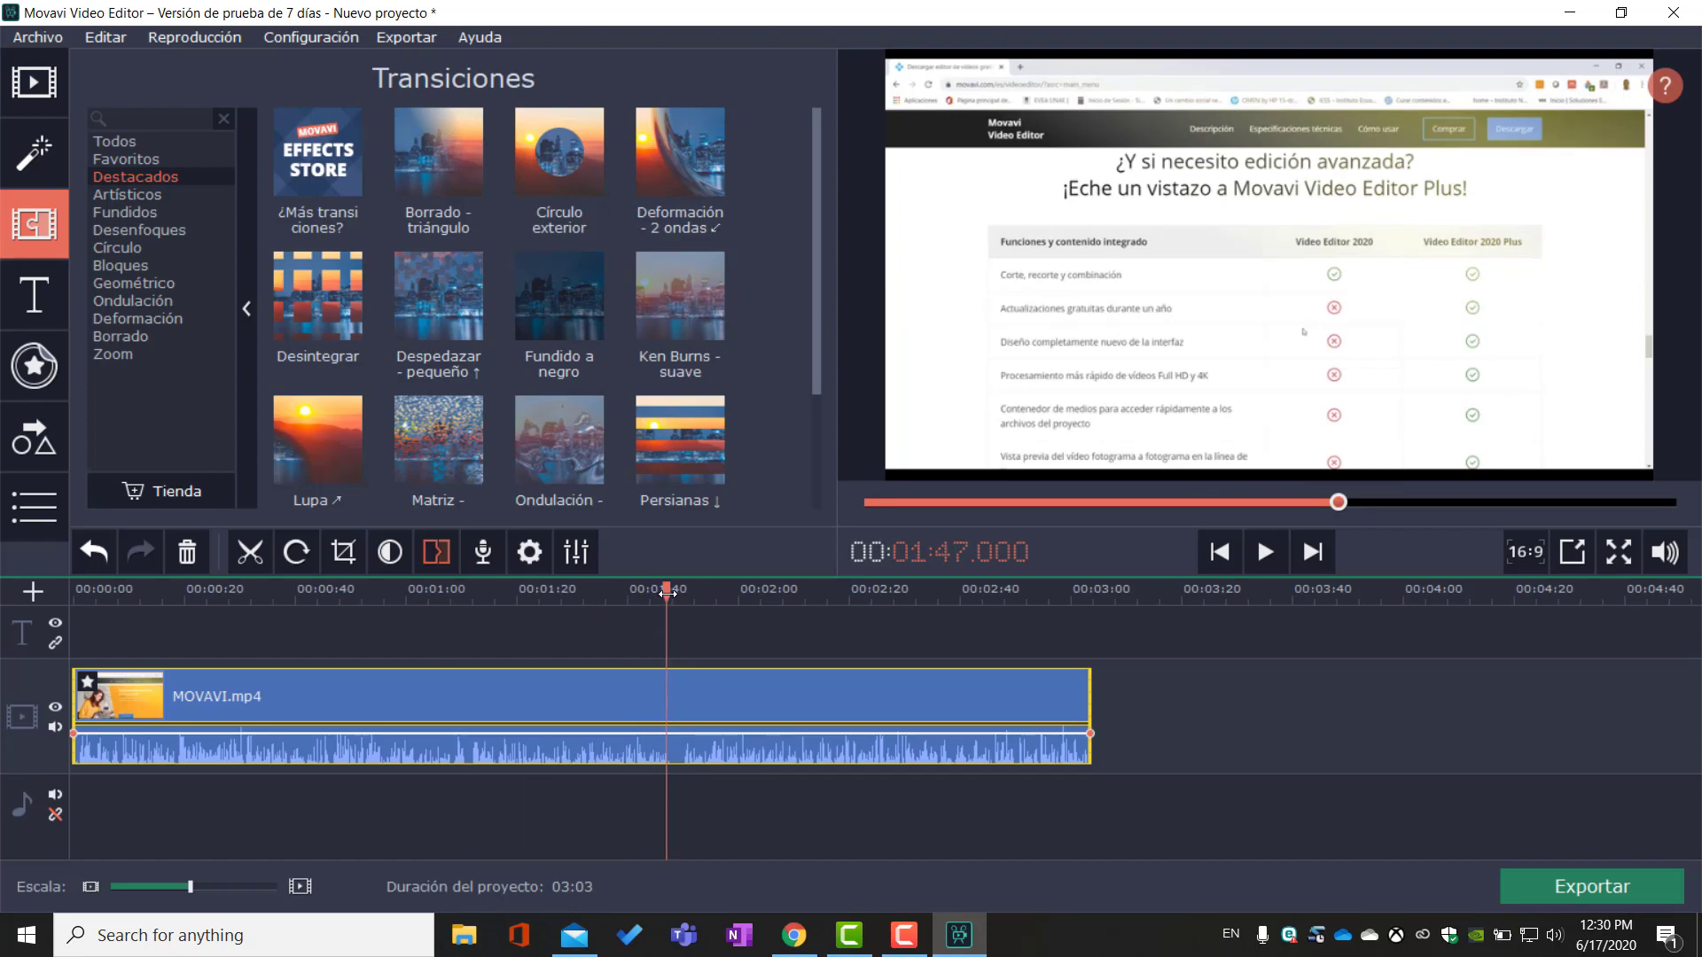
click(289, 656)
click(343, 656)
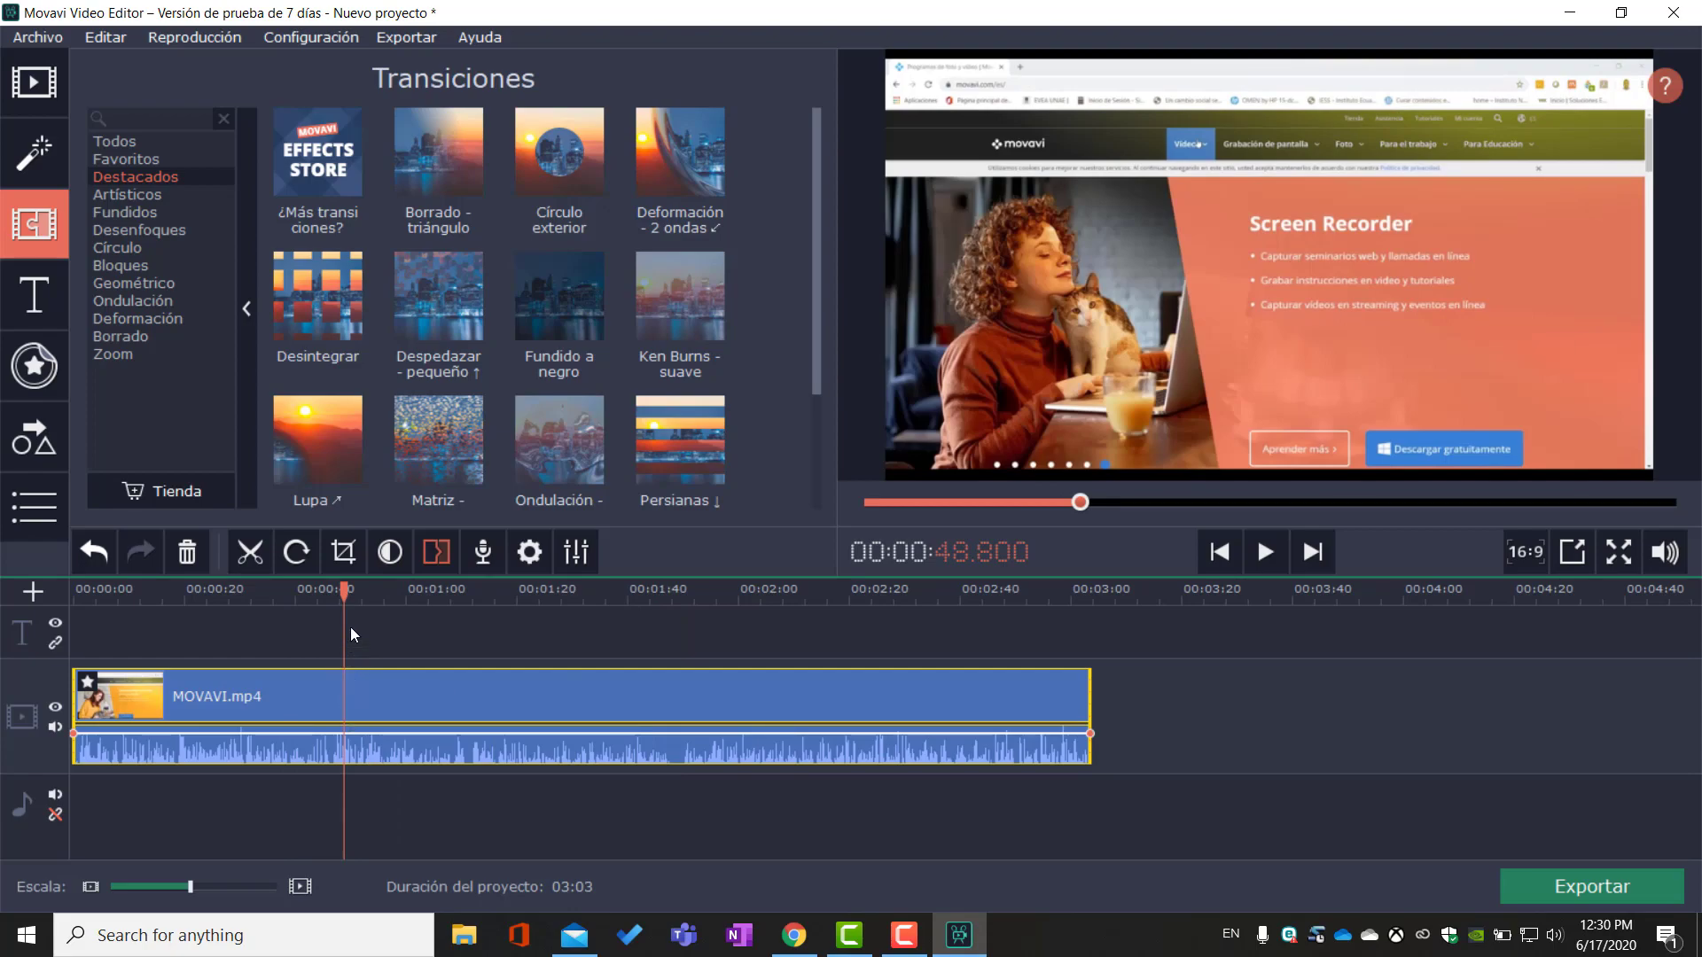
drag(345, 592, 409, 658)
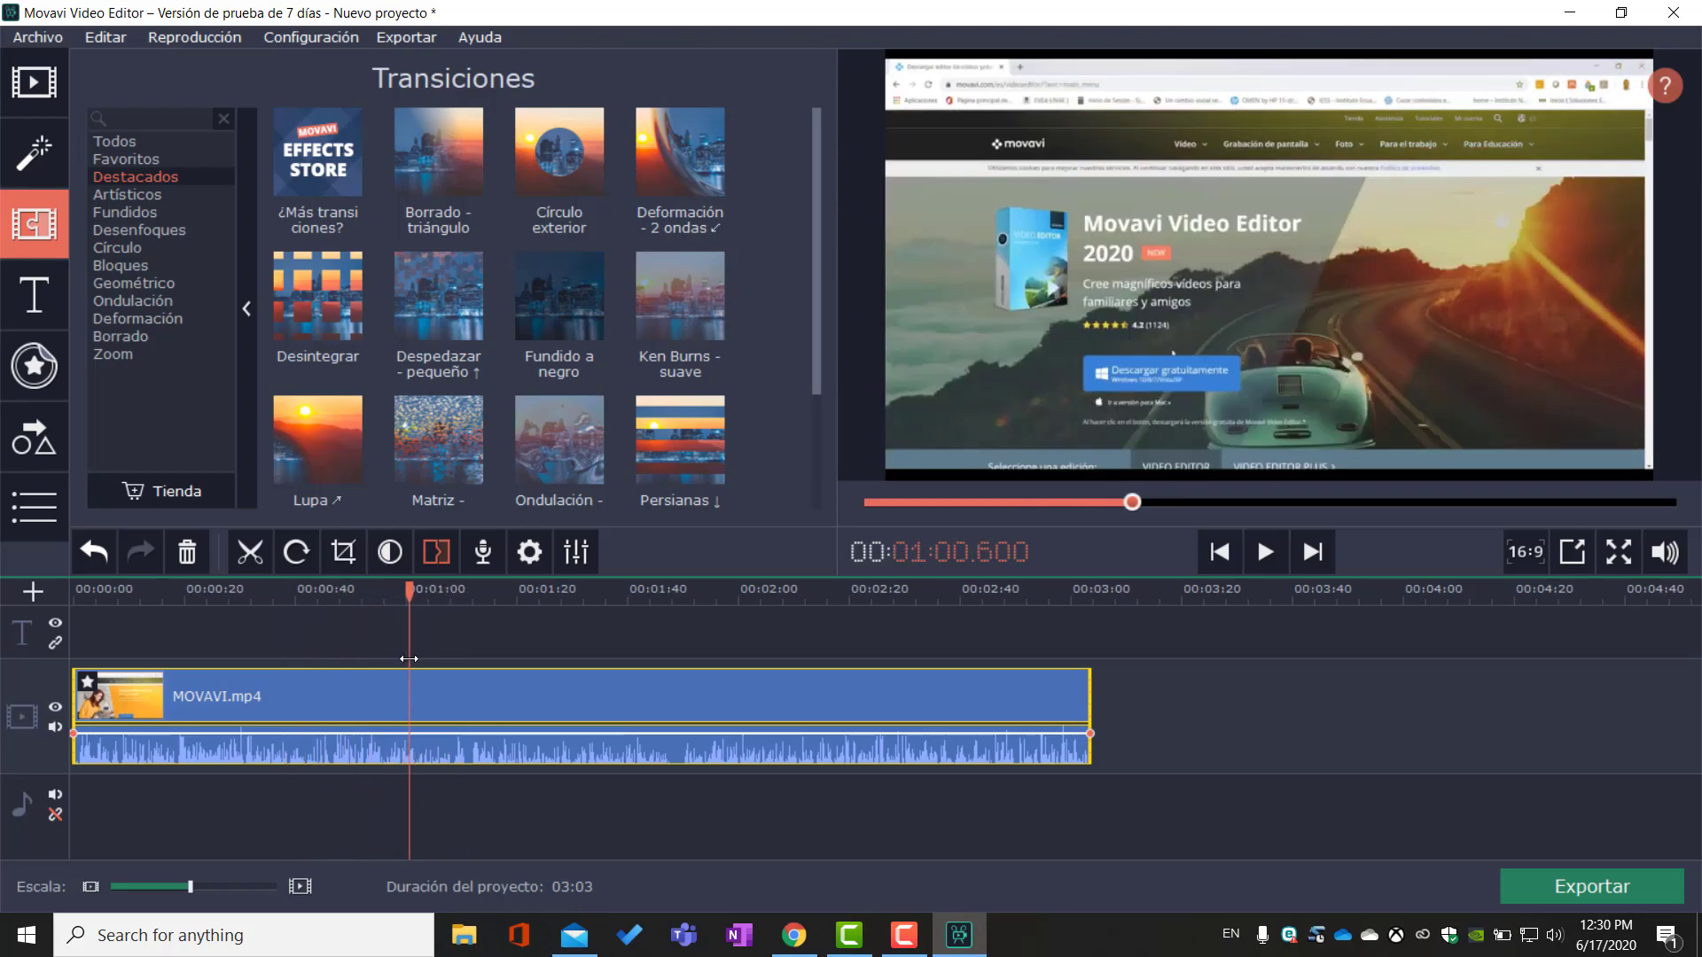
click(414, 707)
right_click(415, 707)
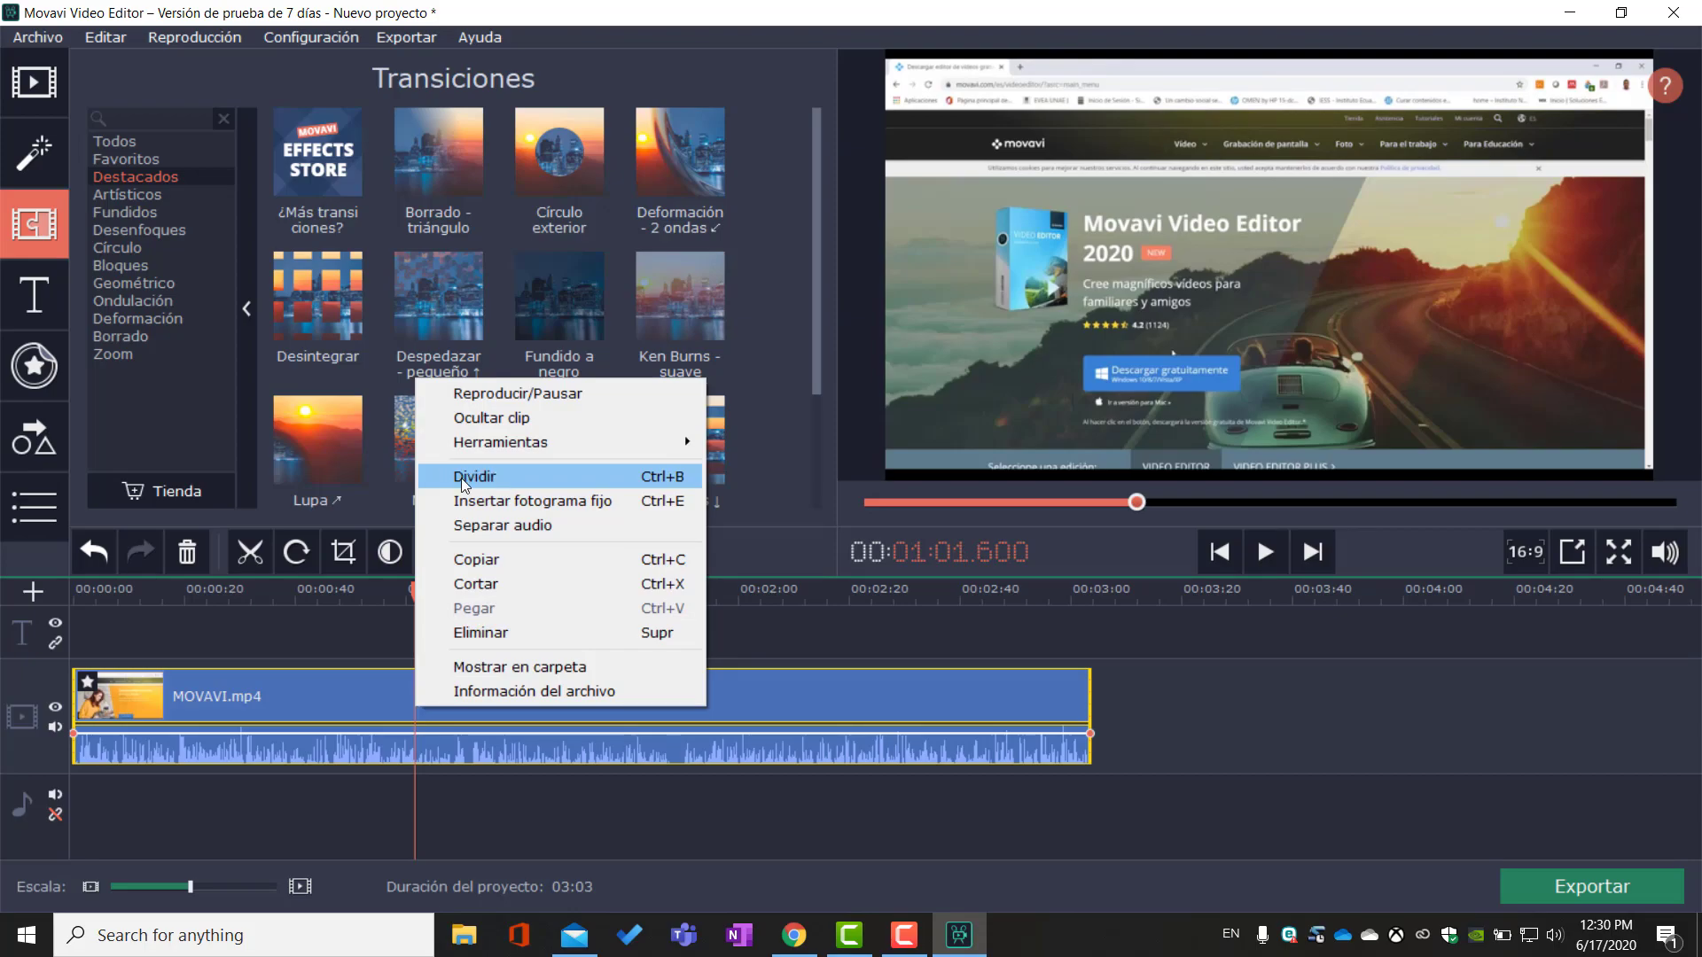
click(496, 479)
Step: Split the second MOVAVI.mp4 segment at 00:02:14.600
click(528, 709)
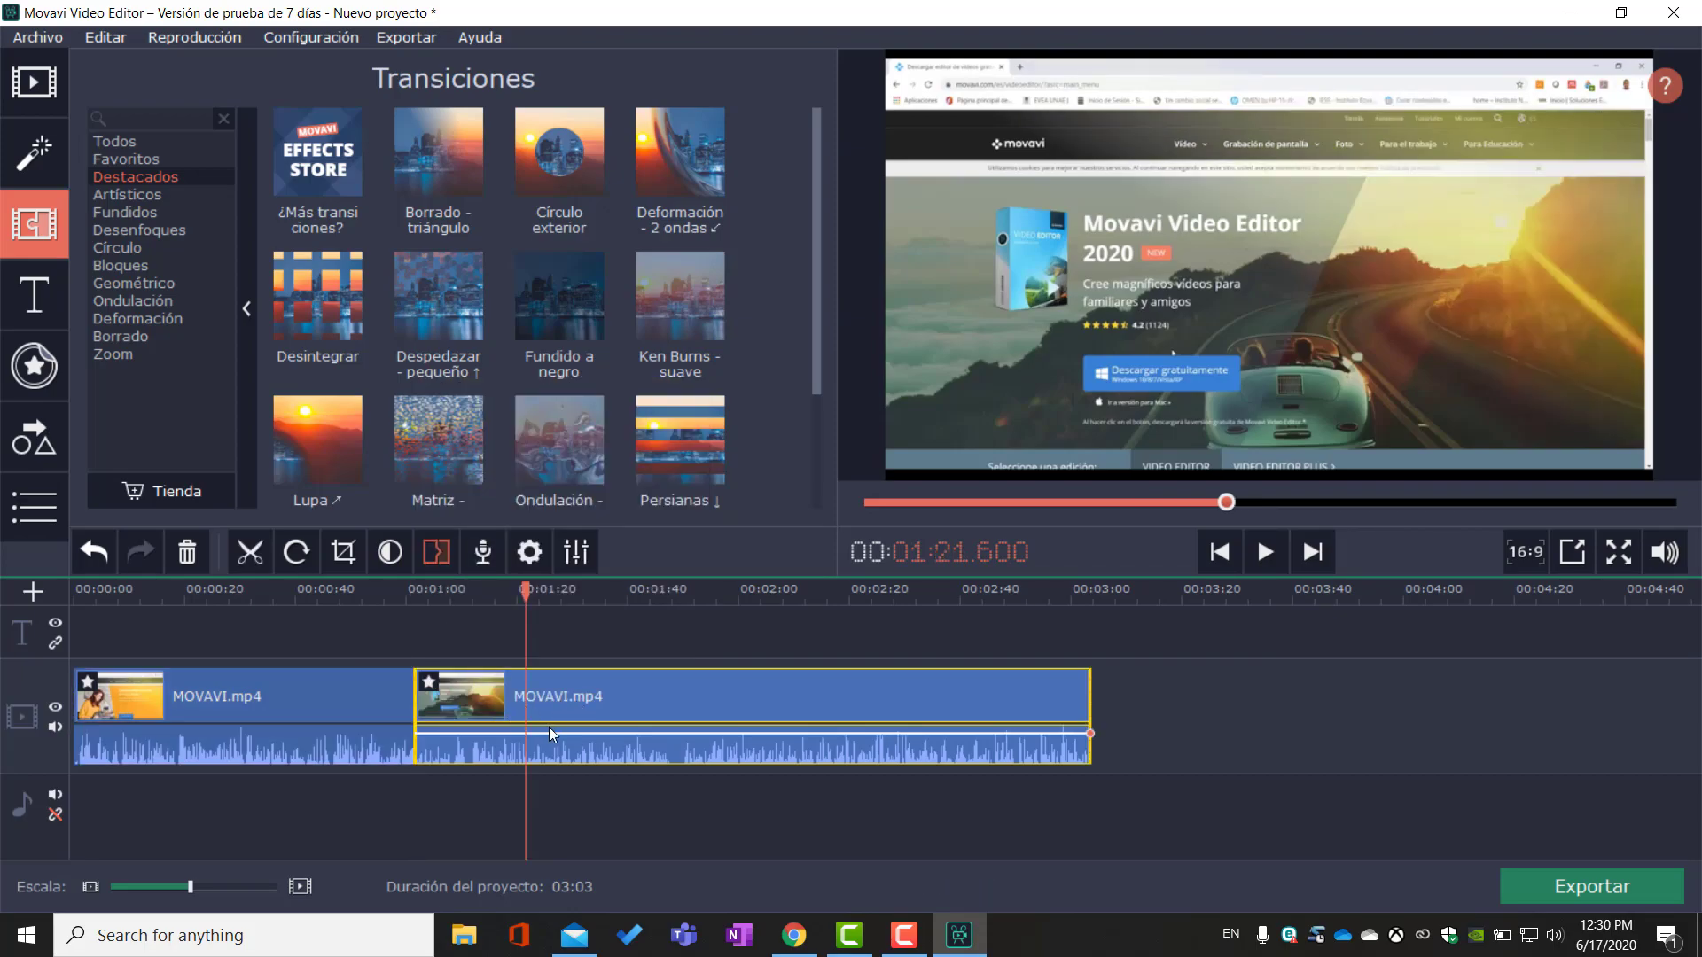
drag(596, 700, 666, 688)
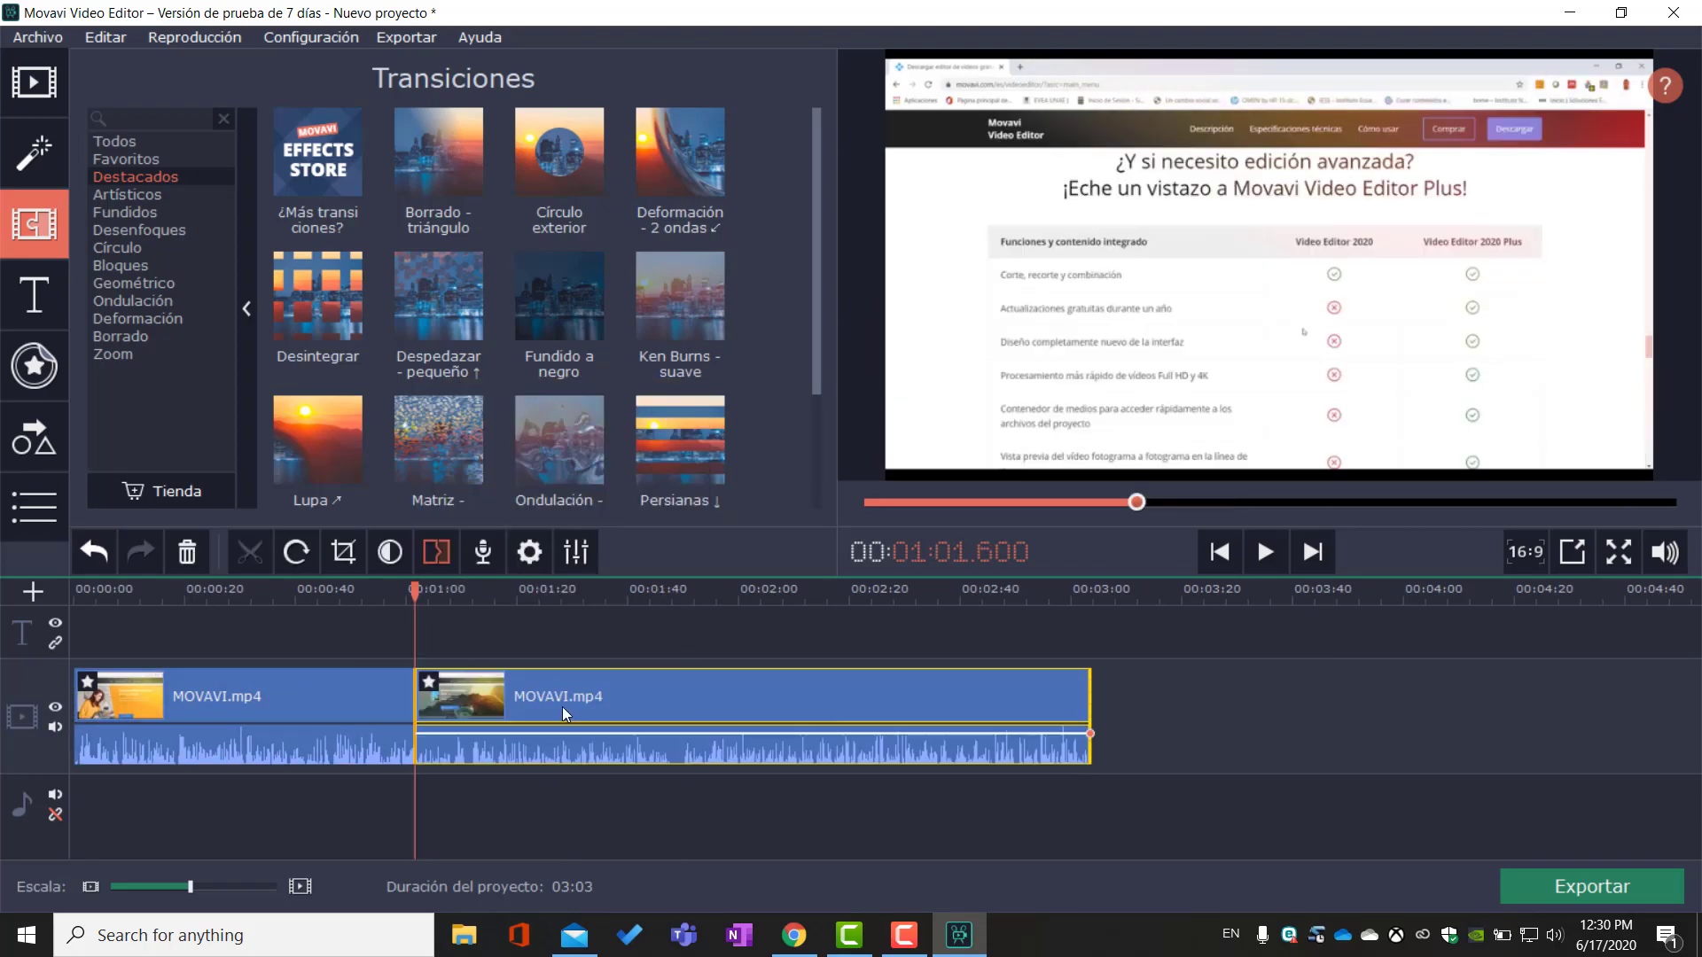
click(270, 709)
drag(263, 592, 790, 709)
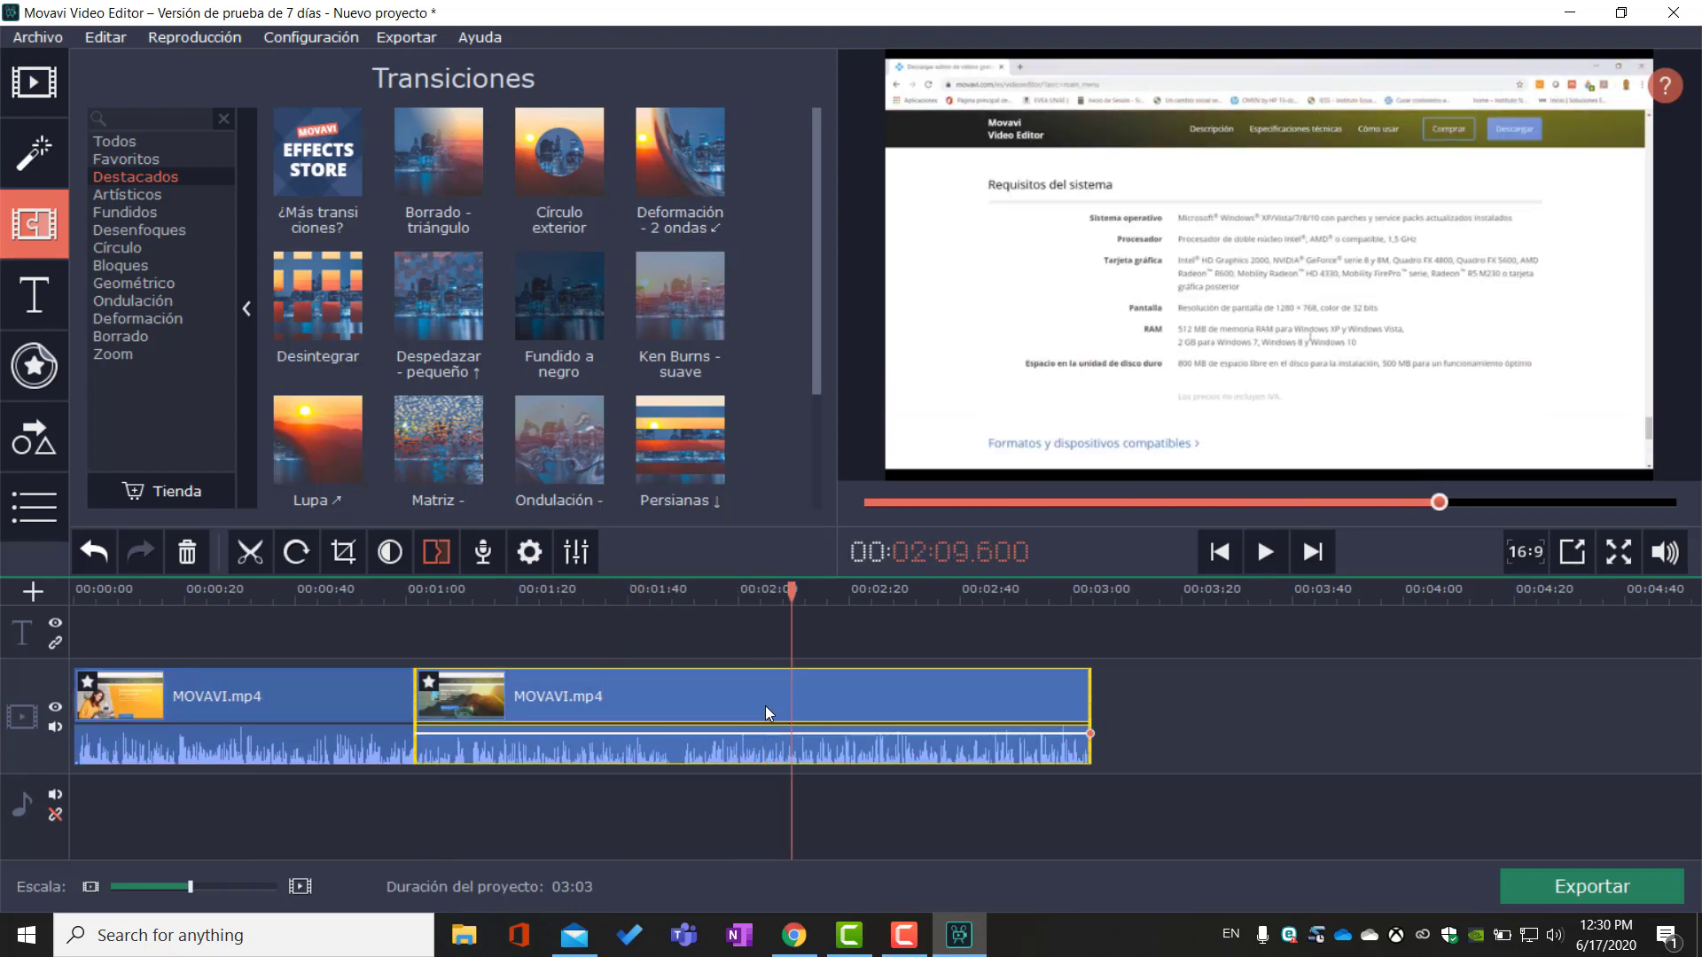
click(818, 693)
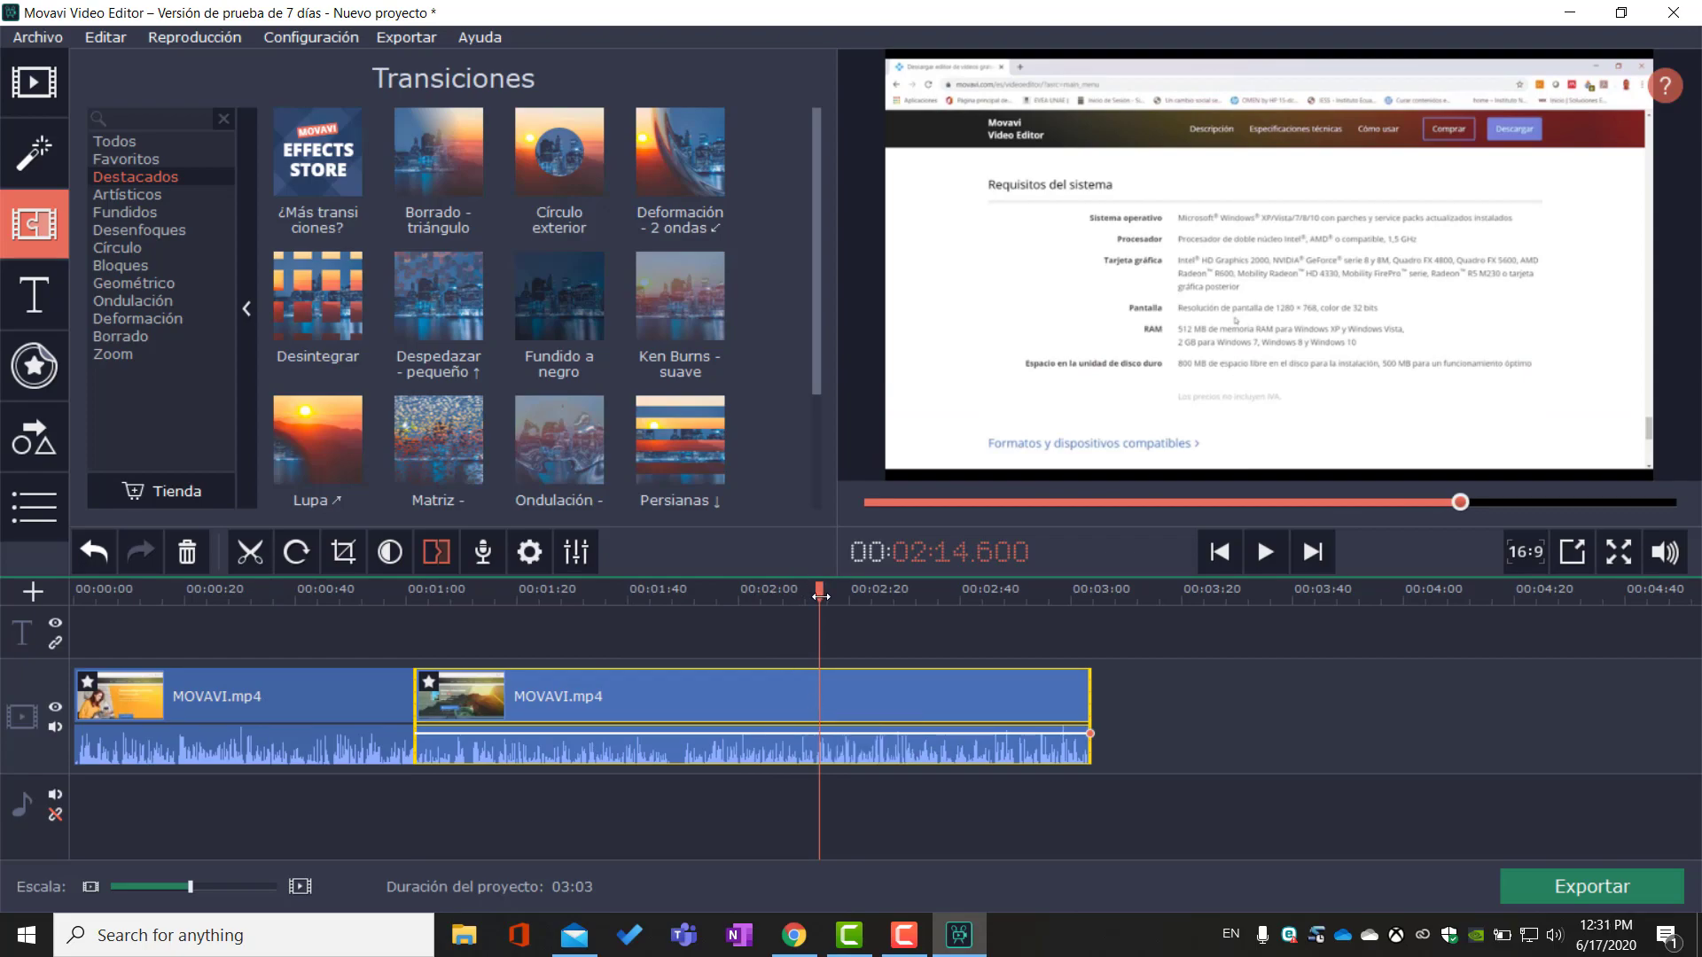
right_click(821, 677)
click(870, 447)
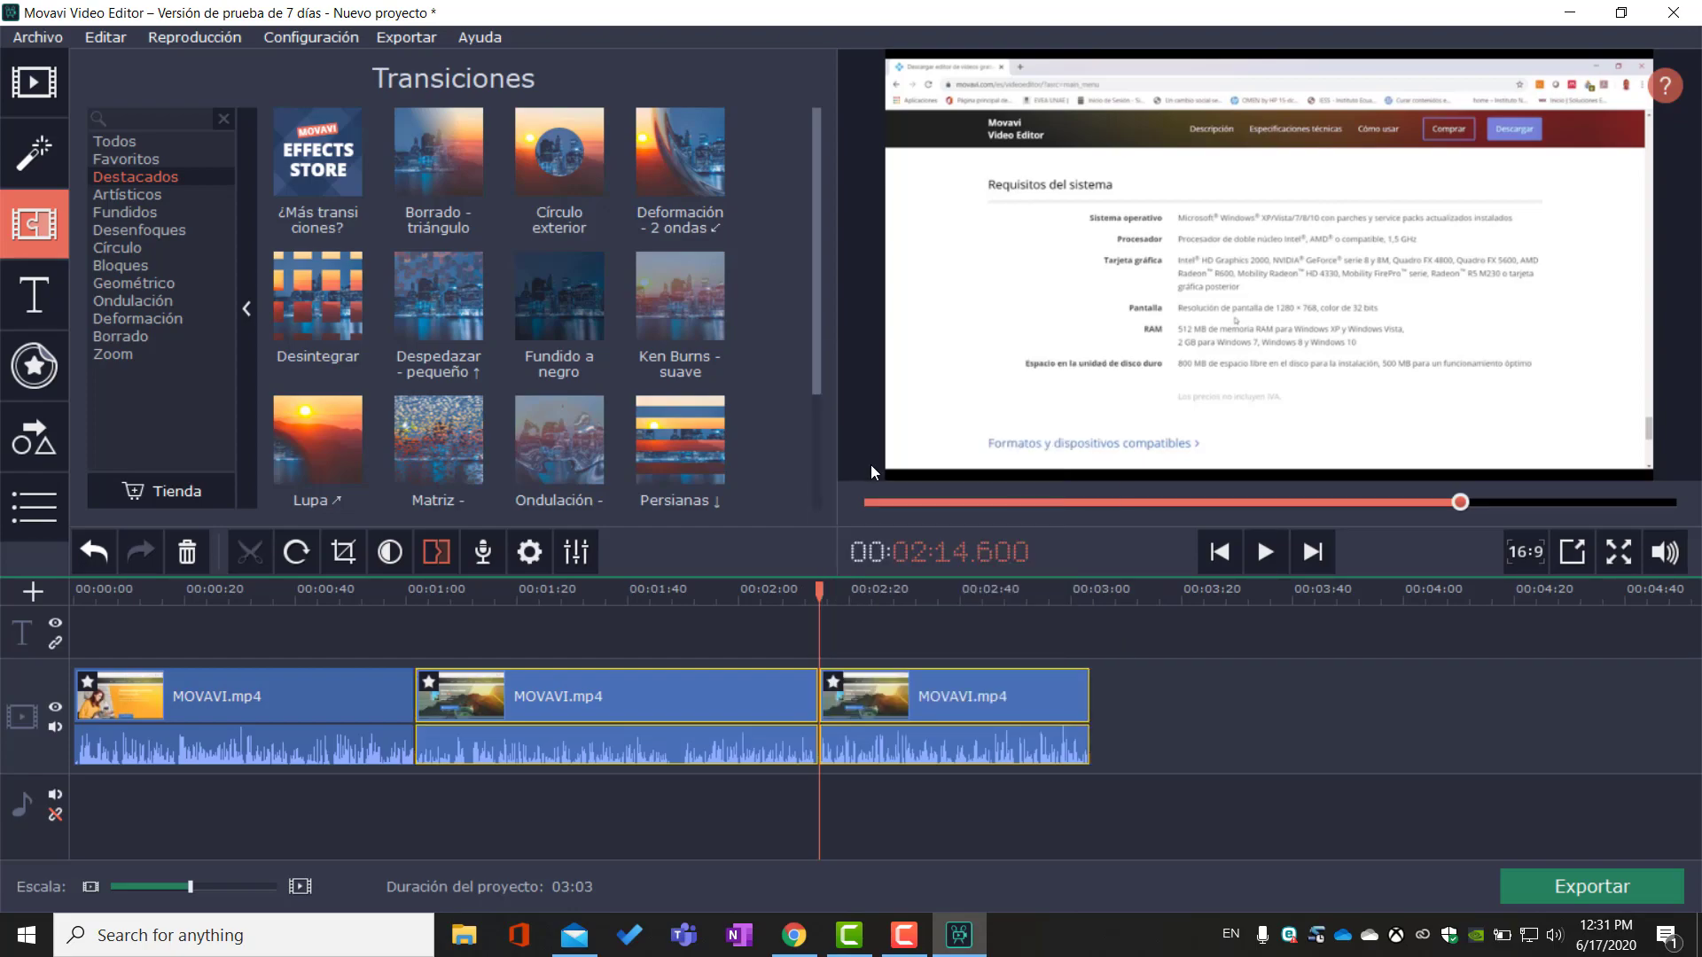
Step: Select the middle MOVAVI.mp4 segment and look through the featured transitions
click(891, 700)
mouse_move(955, 704)
mouse_down()
mouse_move(991, 703)
mouse_move(957, 704)
mouse_up()
click(647, 705)
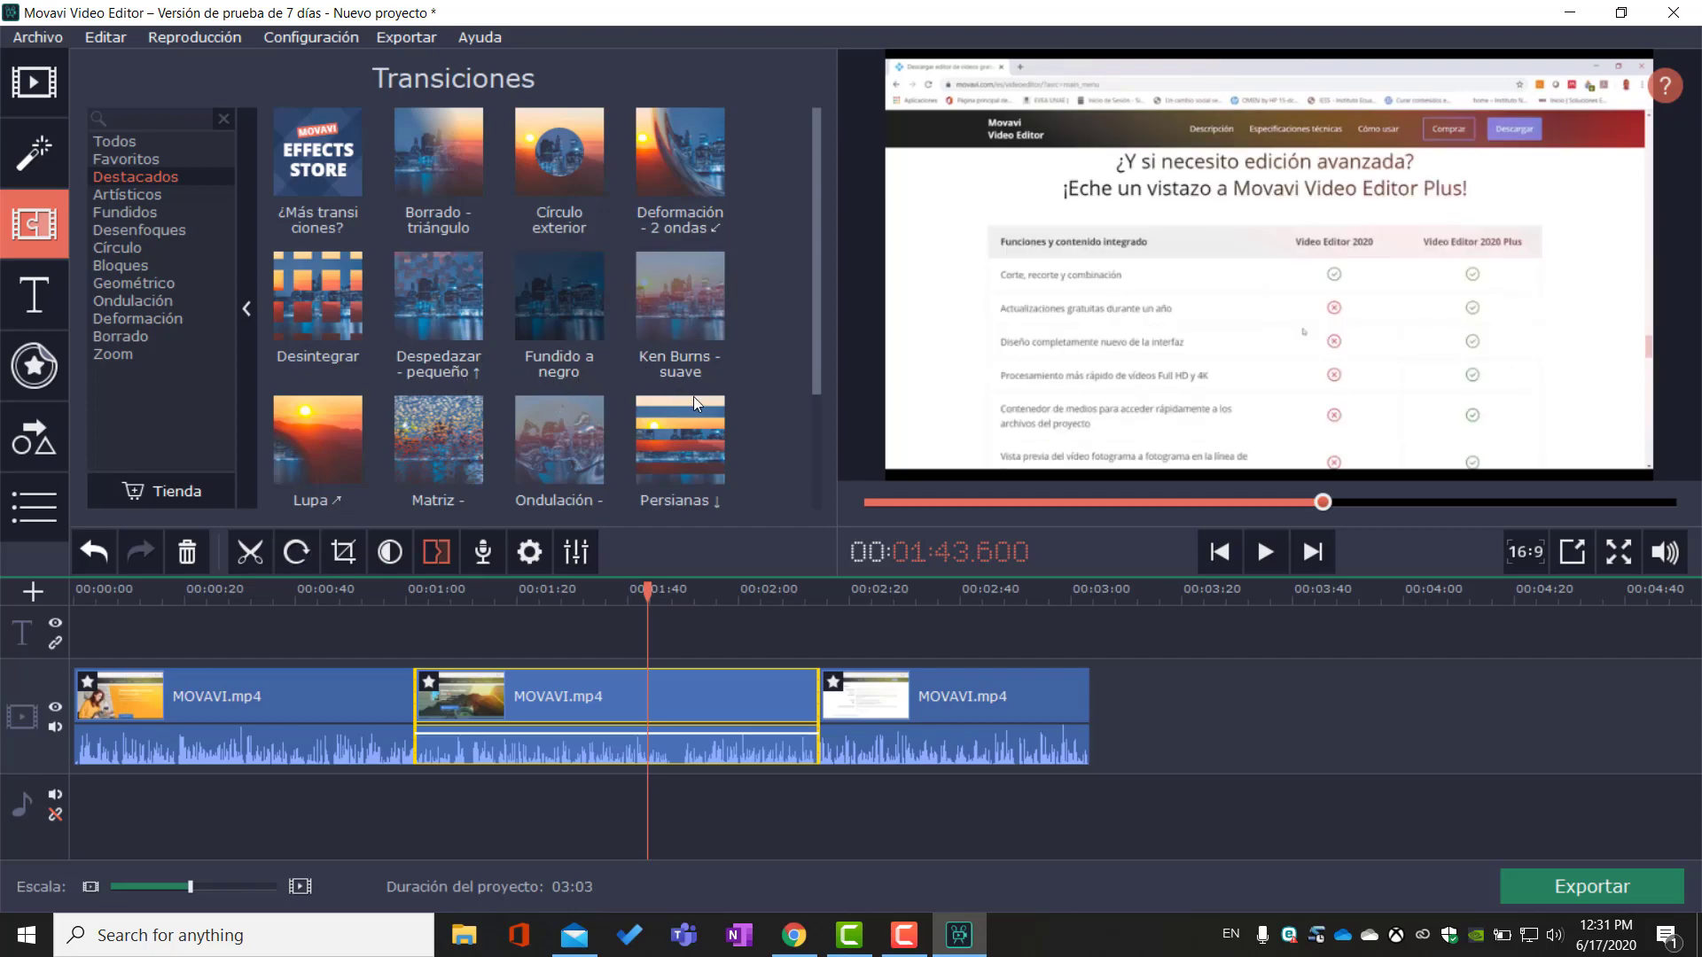
scroll(691, 399, down, 1)
scroll(695, 403, down, 3)
scroll(656, 415, up, 3)
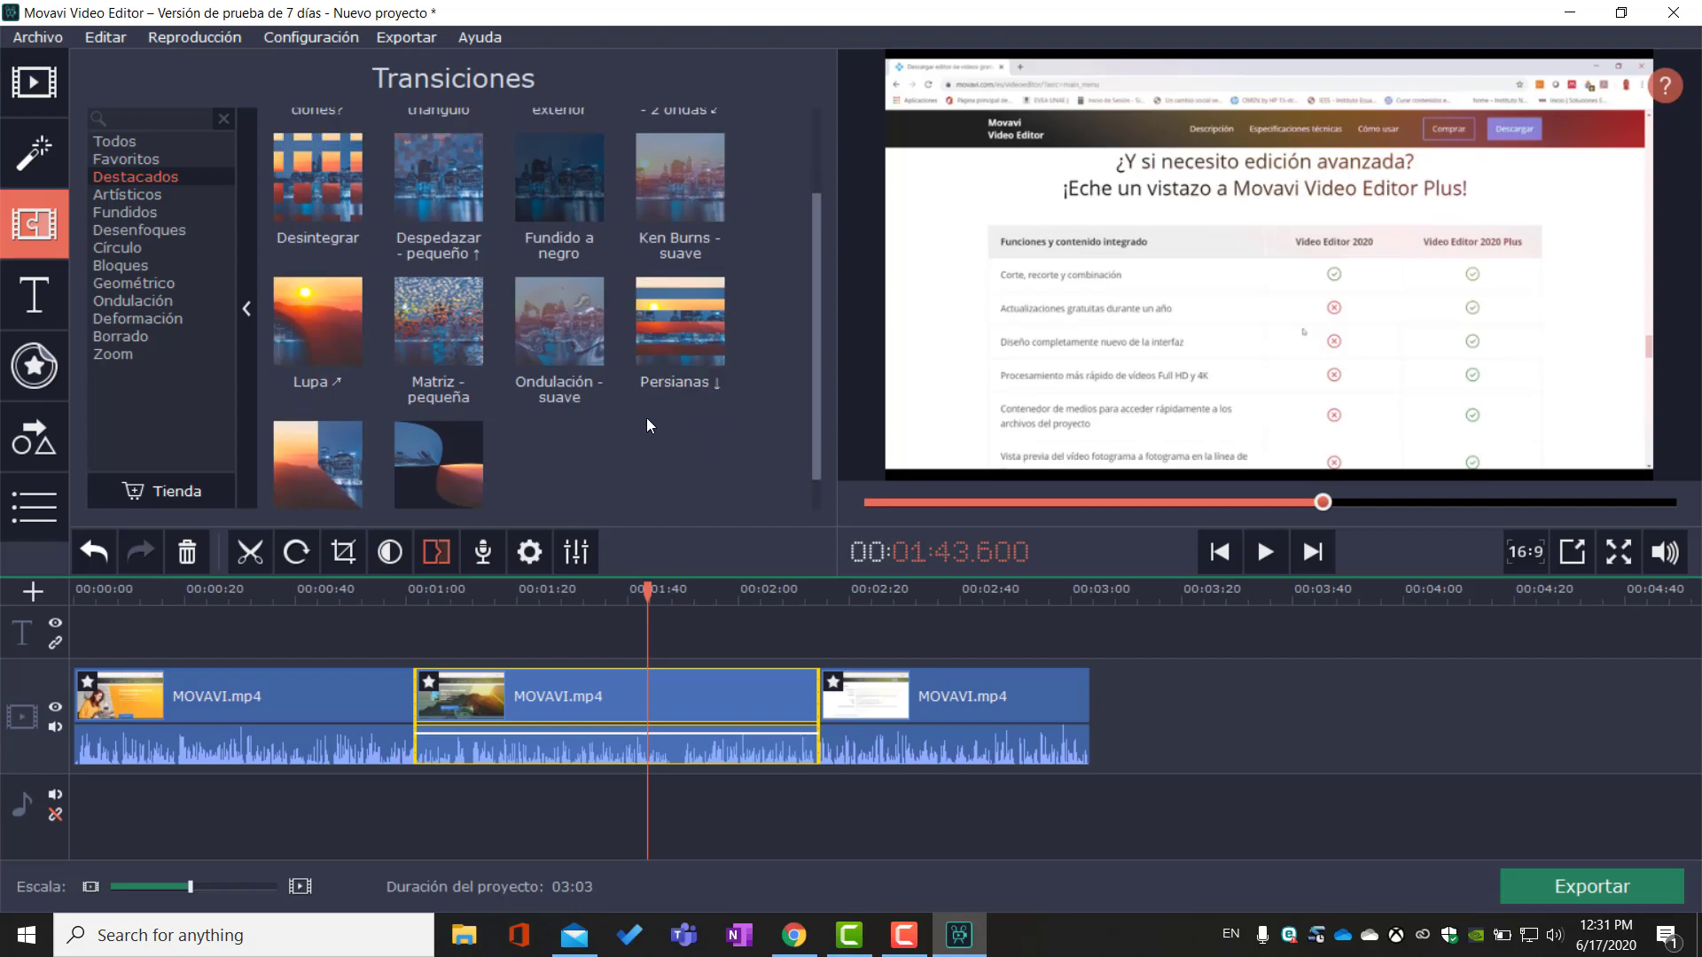
scroll(638, 418, up, 1)
Step: Find the Enrollar ← transition among all transitions and place it between the first and second MOVAVI.mp4 segments
click(651, 591)
drag(650, 590, 424, 590)
drag(404, 657, 440, 663)
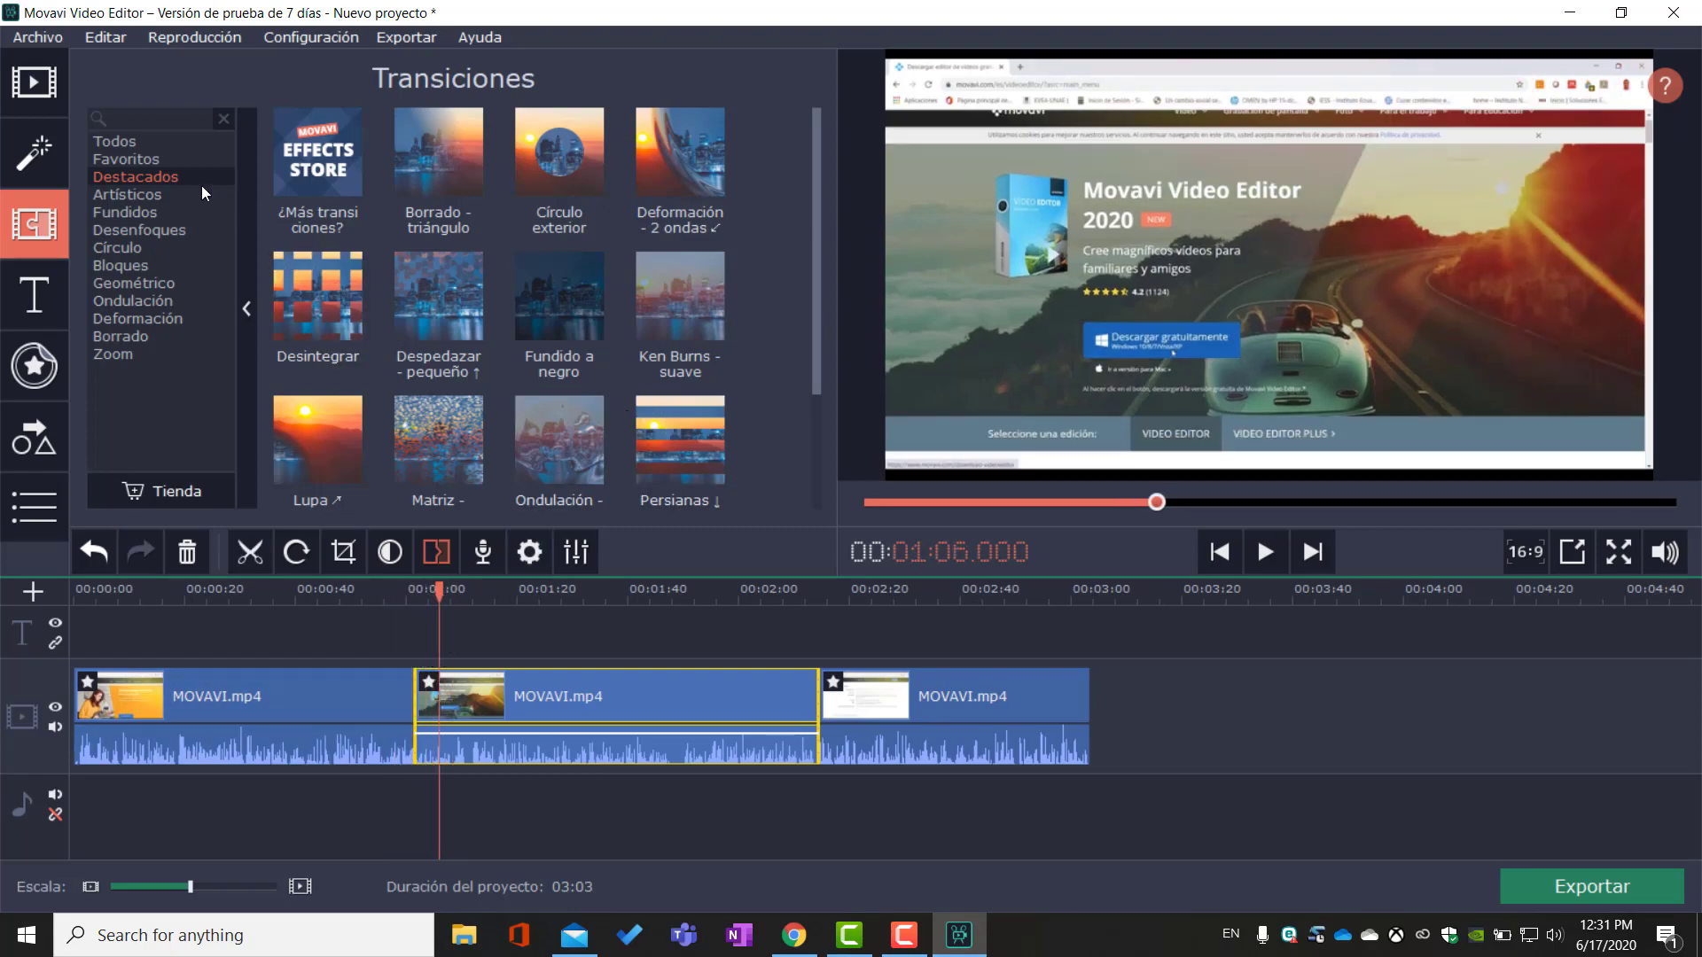
click(124, 139)
scroll(693, 343, down, 3)
scroll(693, 347, down, 15)
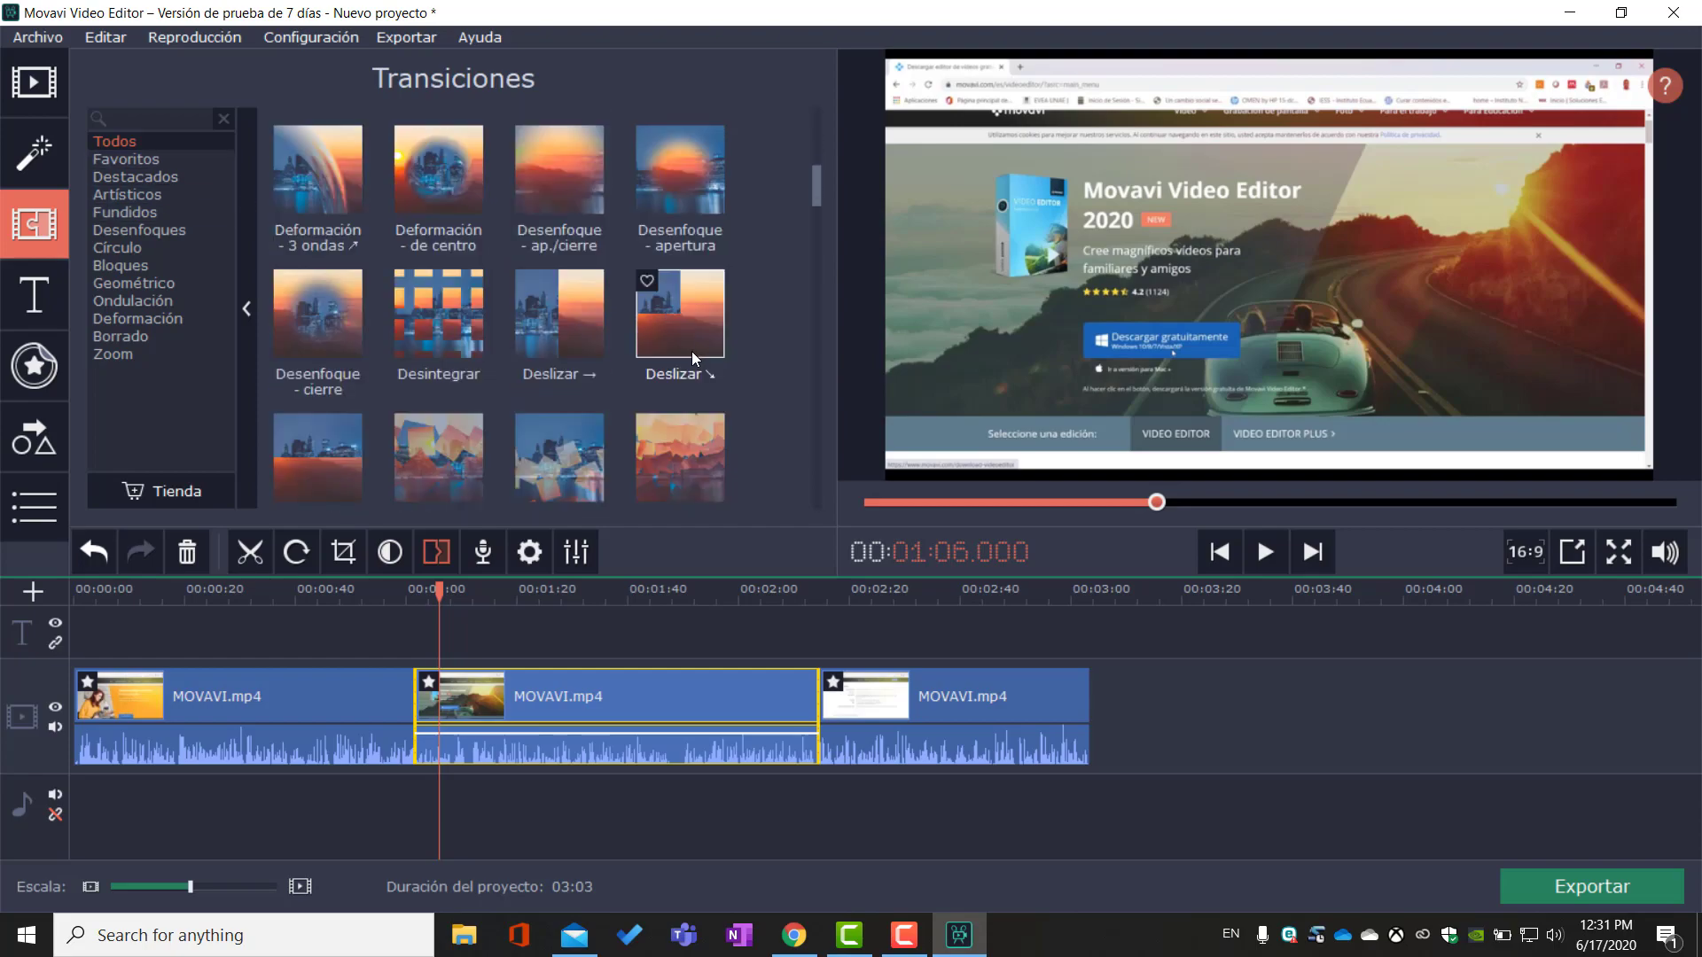
scroll(688, 355, down, 8)
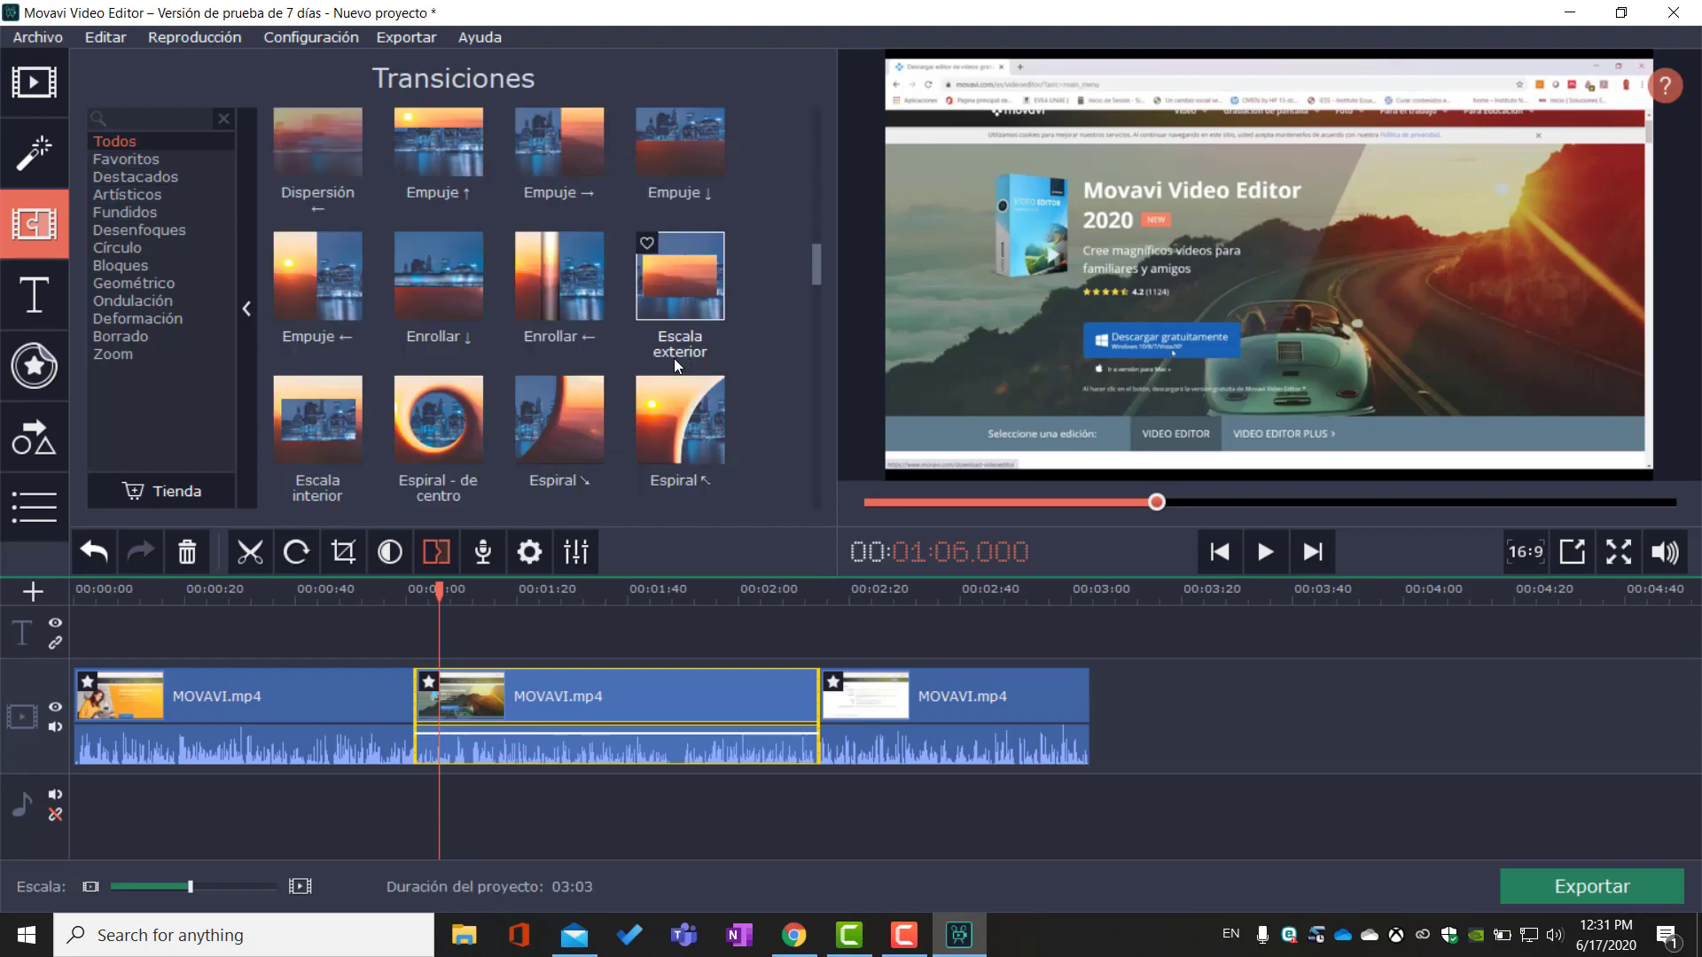
drag(566, 280, 402, 693)
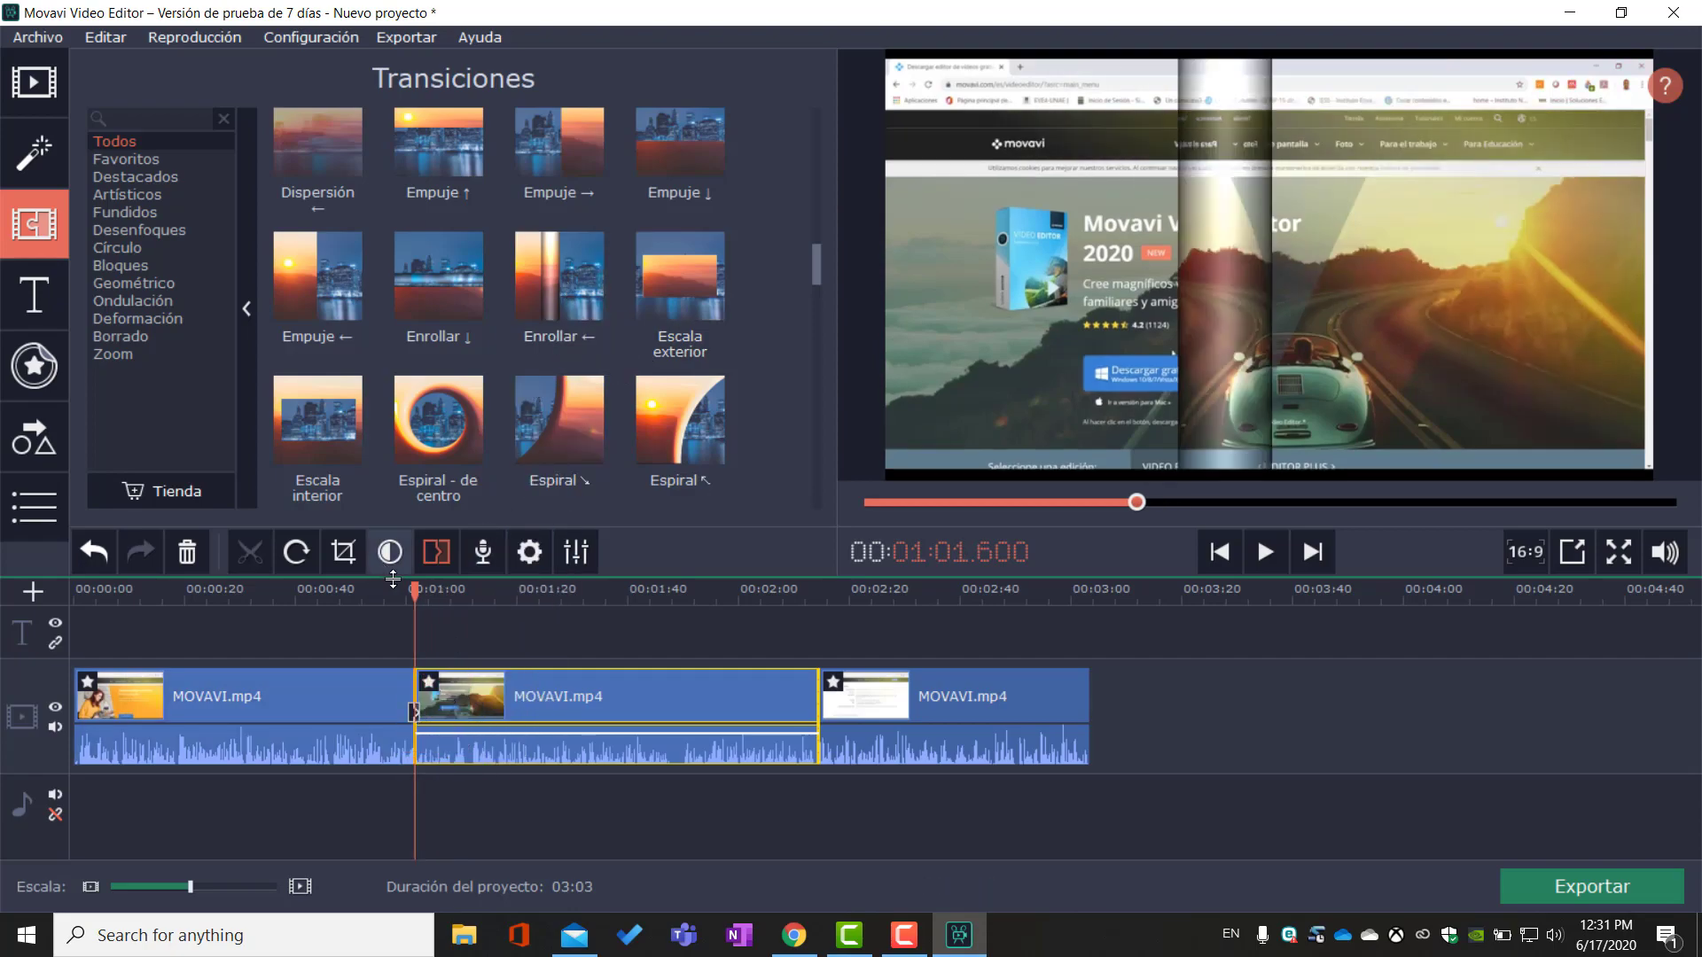
Step: Find the Mosaico transition and place it between the second and third MOVAVI.mp4 segments
drag(414, 596, 802, 596)
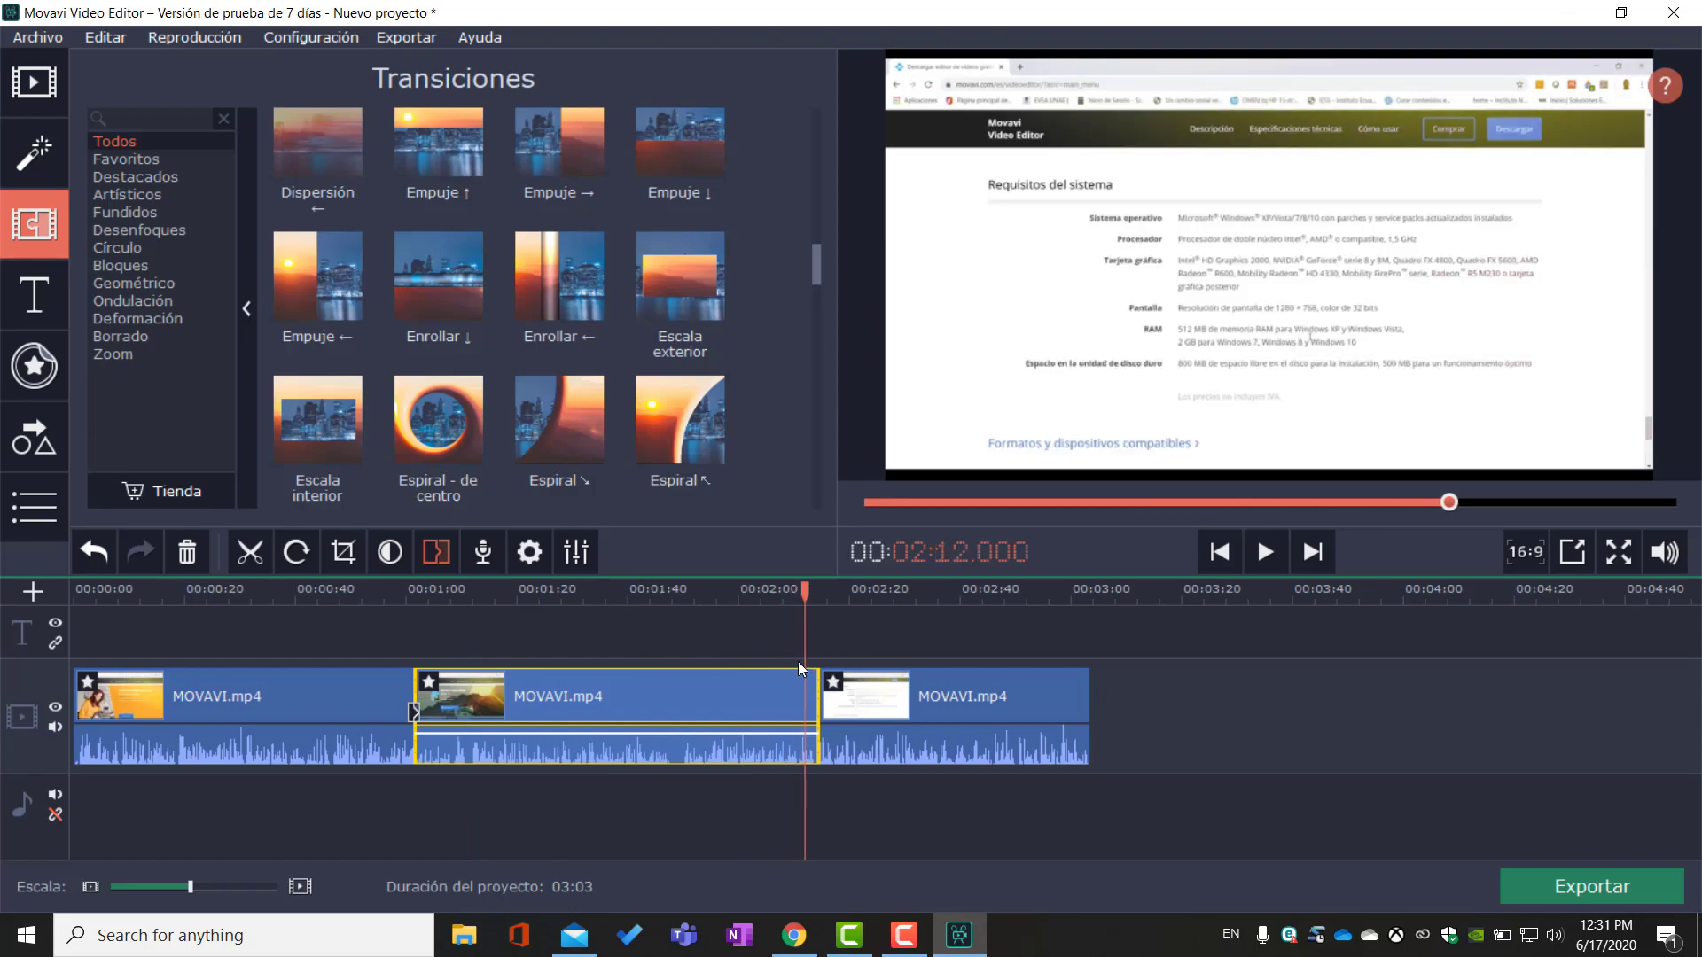
scroll(714, 401, down, 4)
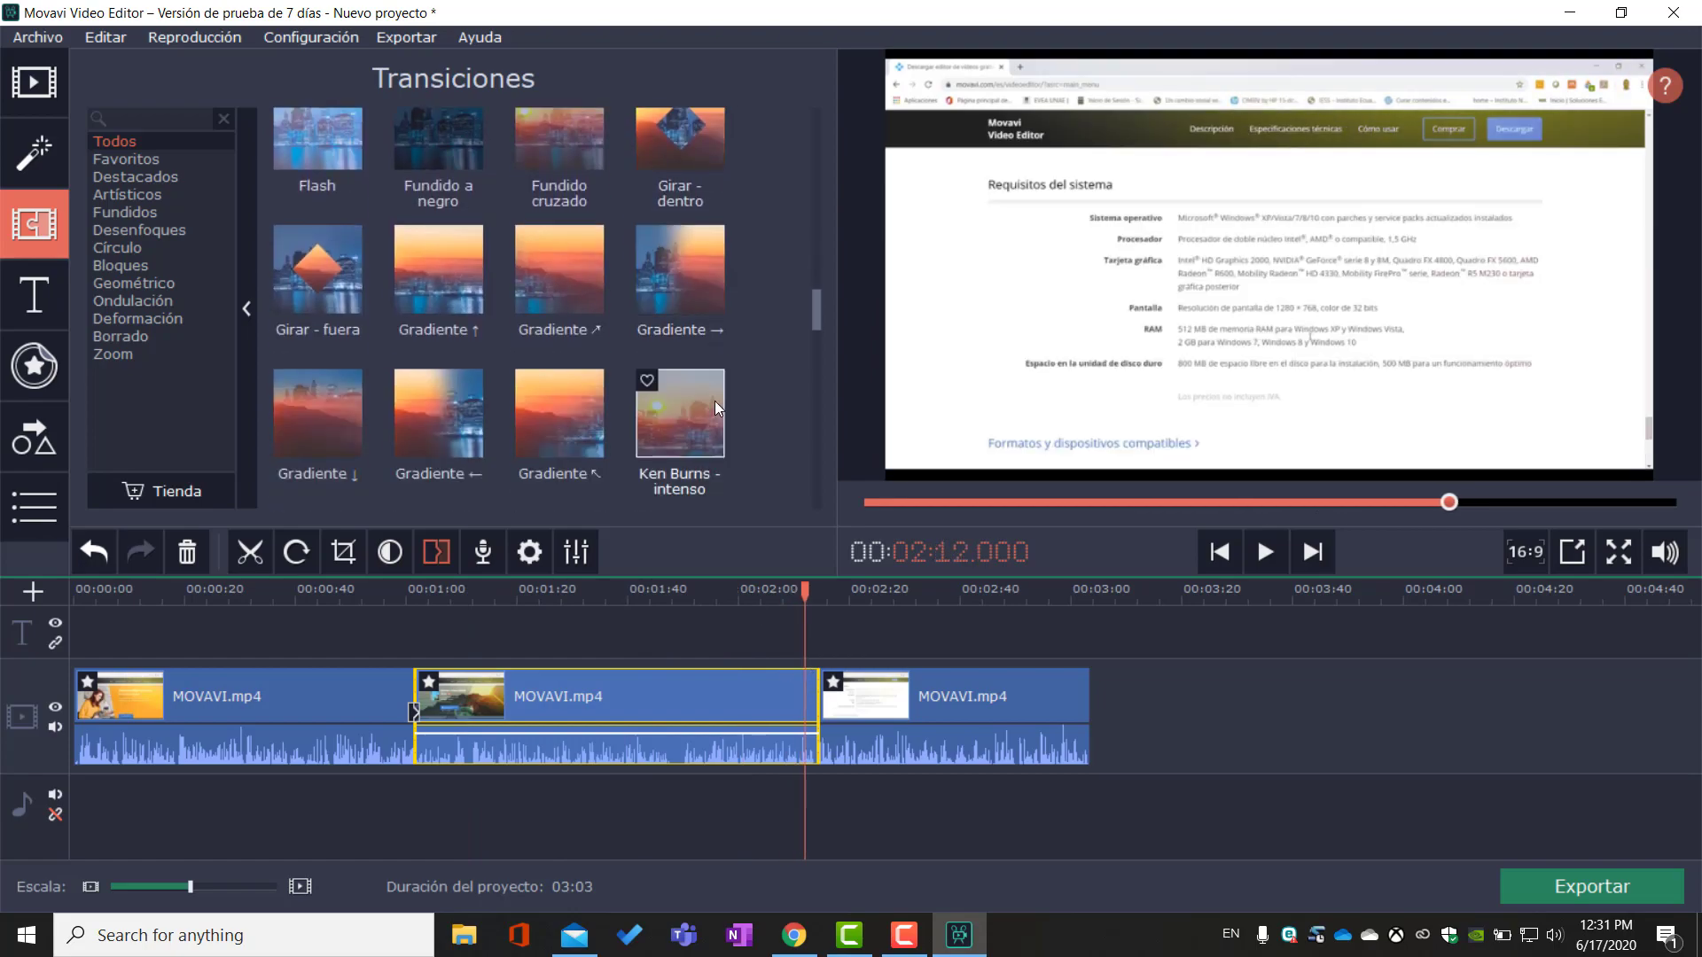
mouse_move(356, 328)
mouse_down()
mouse_move(629, 594)
mouse_move(753, 661)
mouse_move(634, 581)
mouse_move(307, 261)
mouse_move(355, 295)
mouse_up()
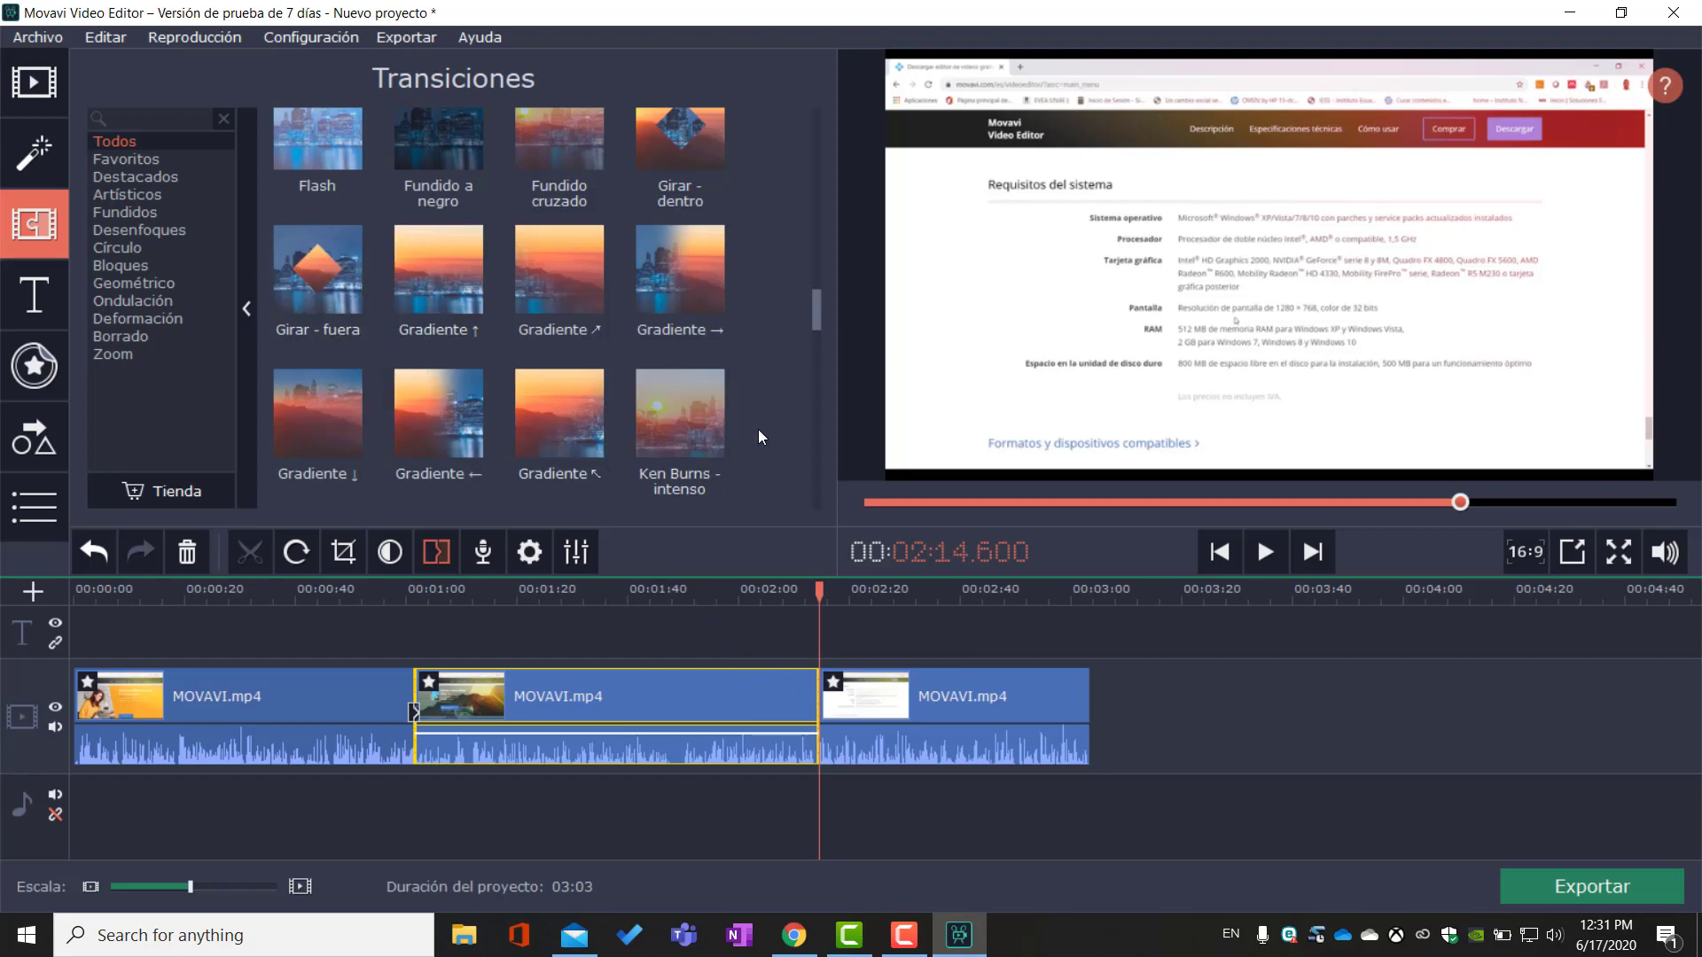
scroll(758, 429, down, 1)
scroll(758, 429, down, 3)
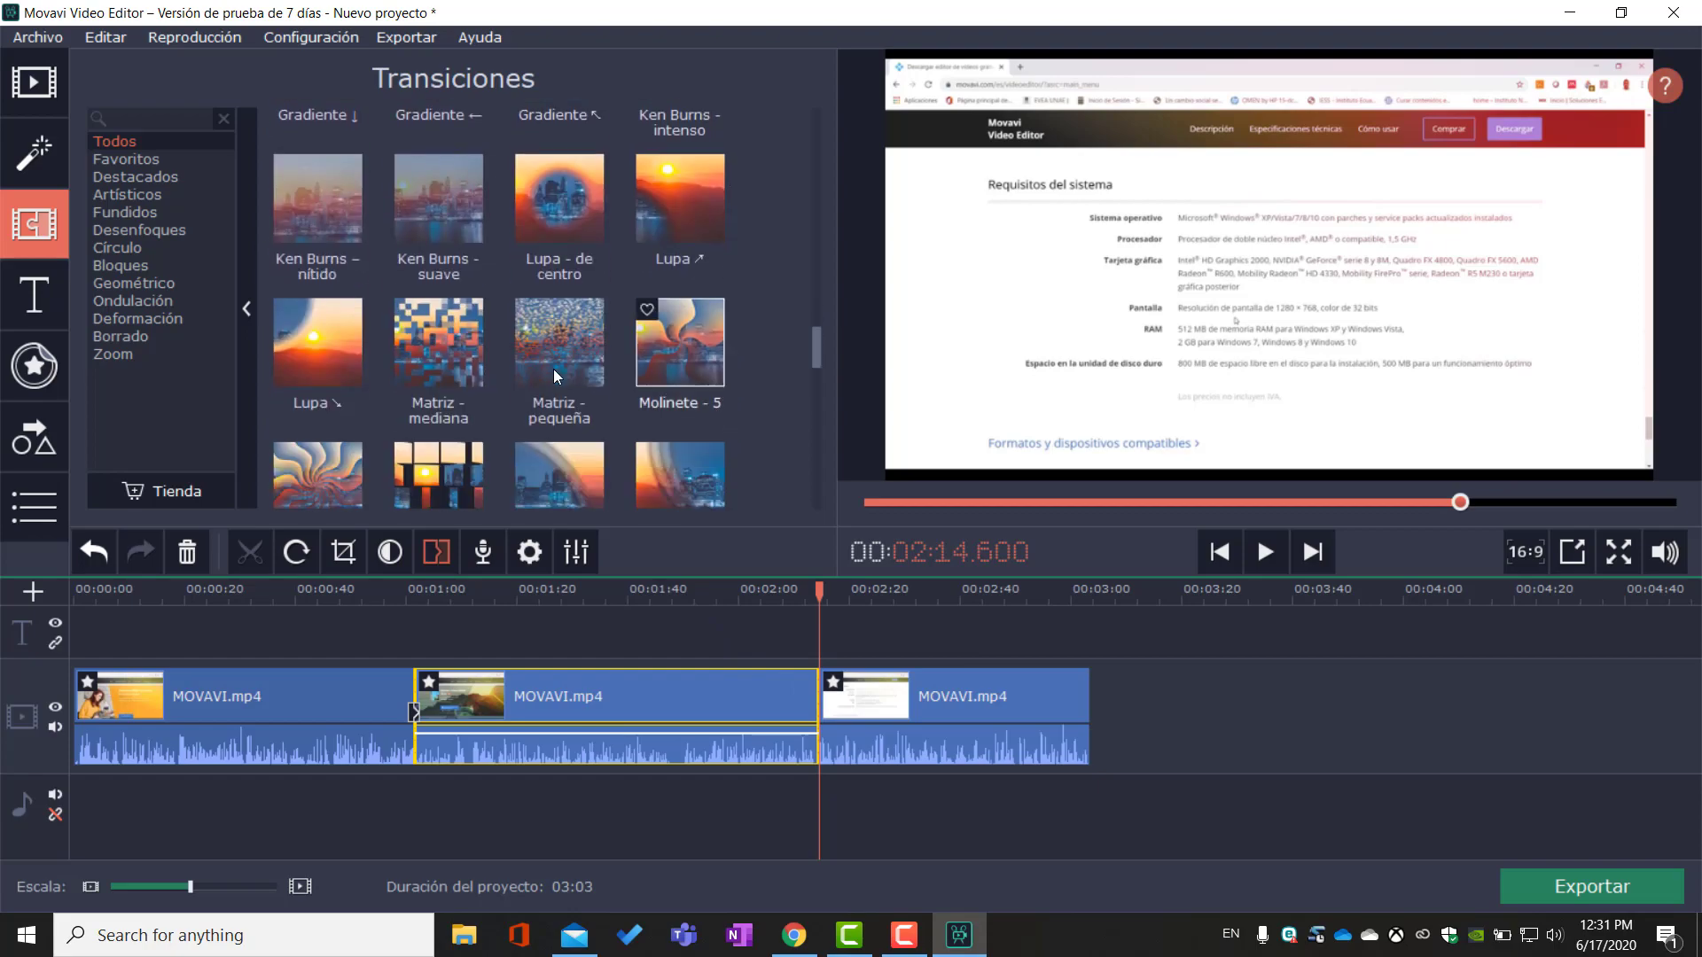
scroll(592, 420, down, 2)
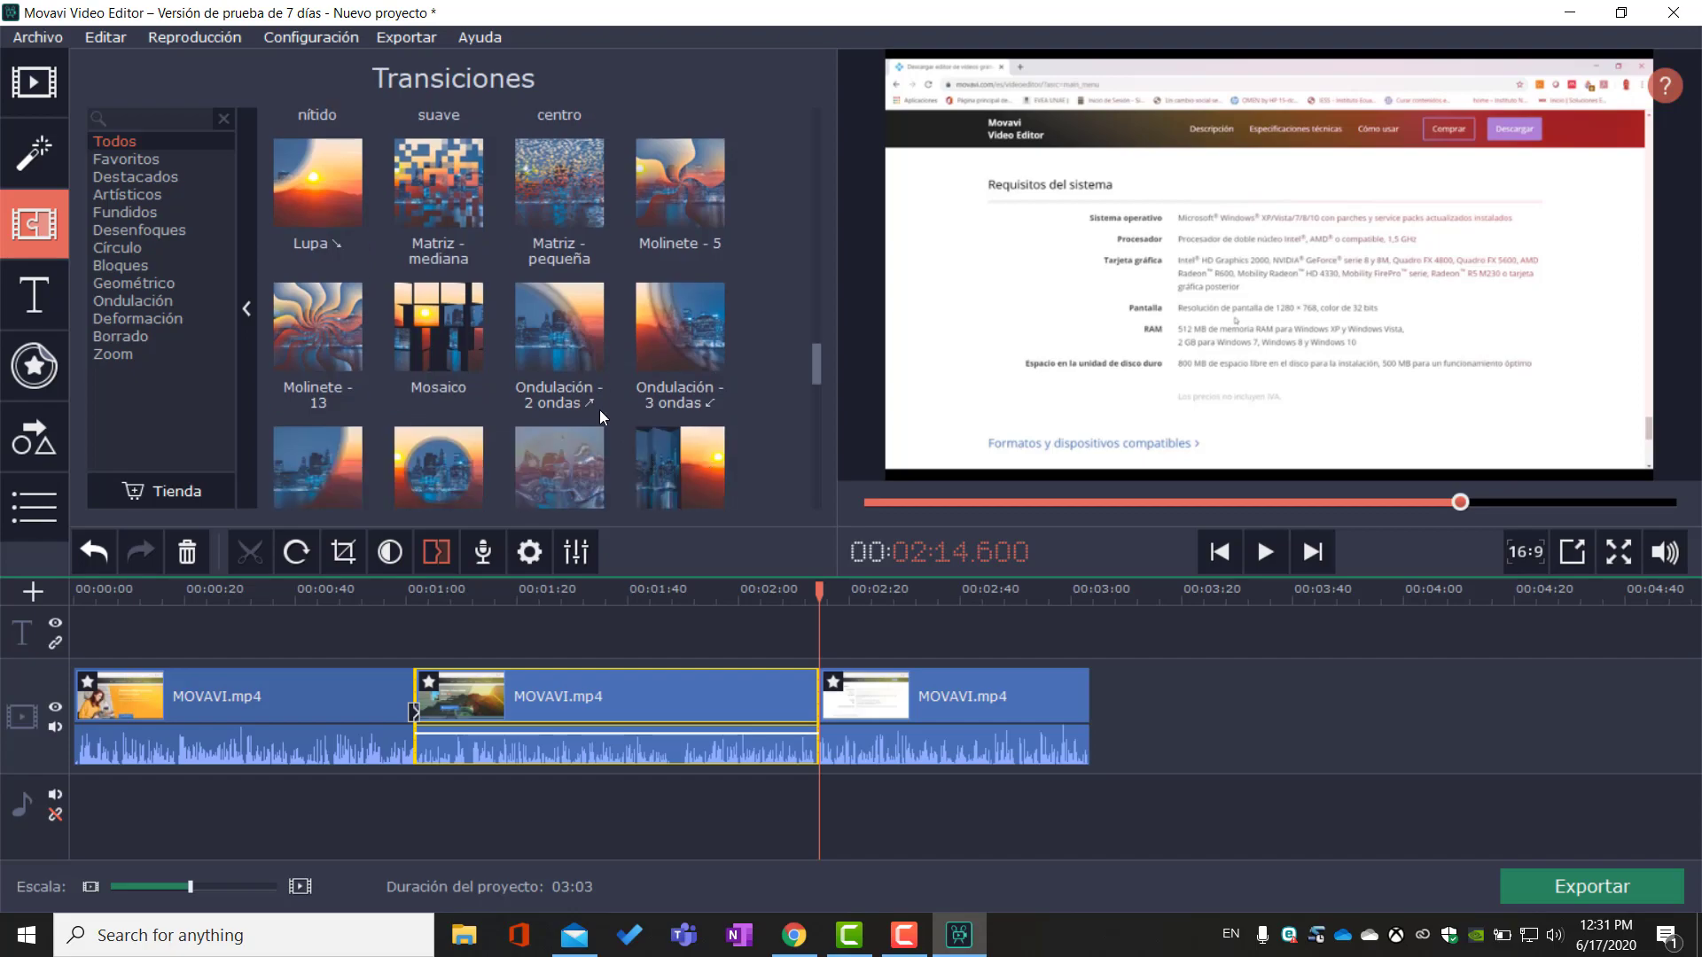
mouse_move(471, 360)
mouse_down()
mouse_move(753, 612)
mouse_move(796, 682)
mouse_up()
Step: Play the video across both segment joins to check the two transitions
drag(811, 595, 402, 691)
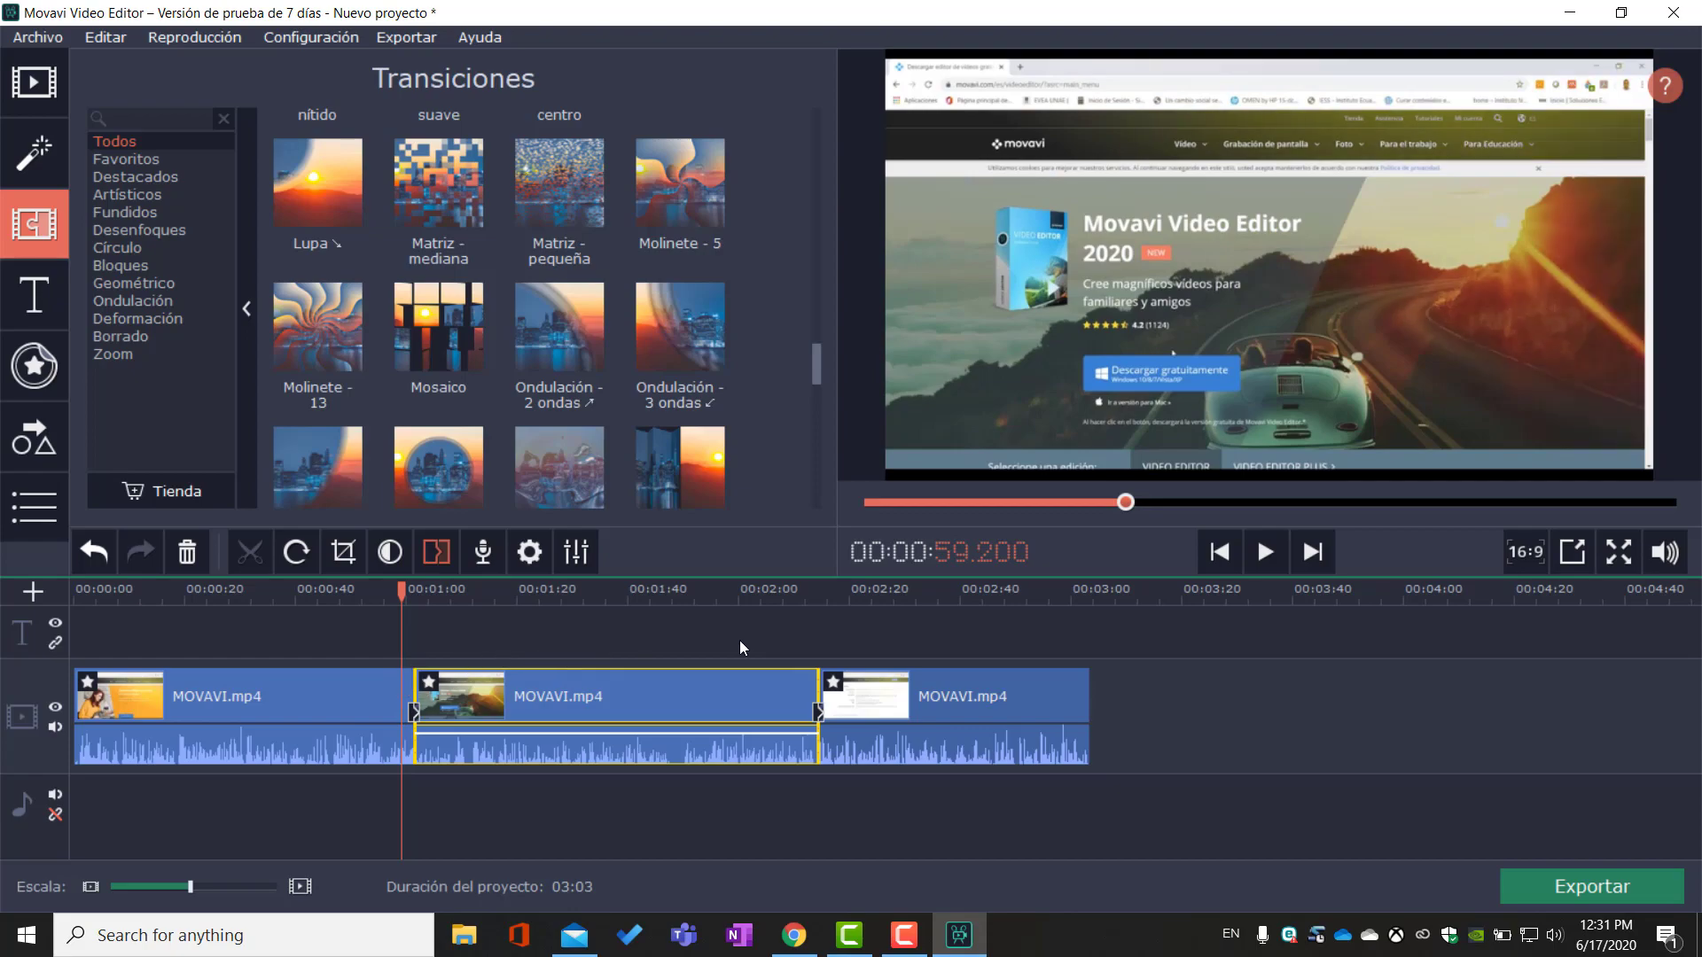
click(1268, 544)
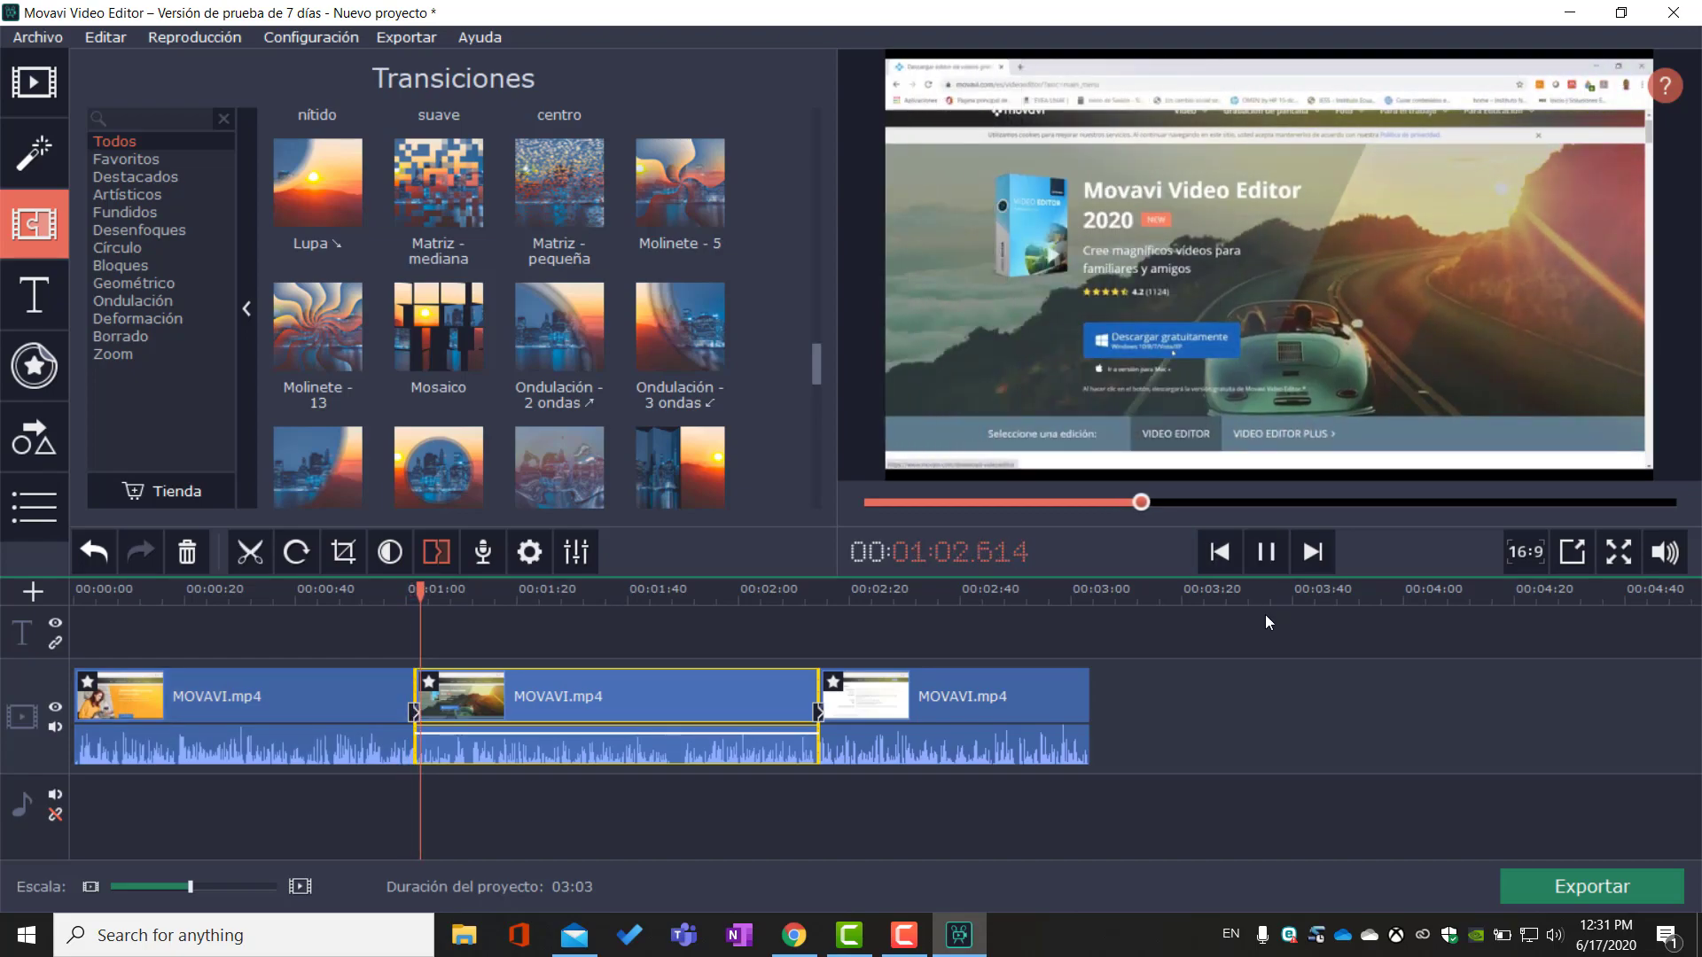
click(1265, 551)
drag(421, 595, 803, 594)
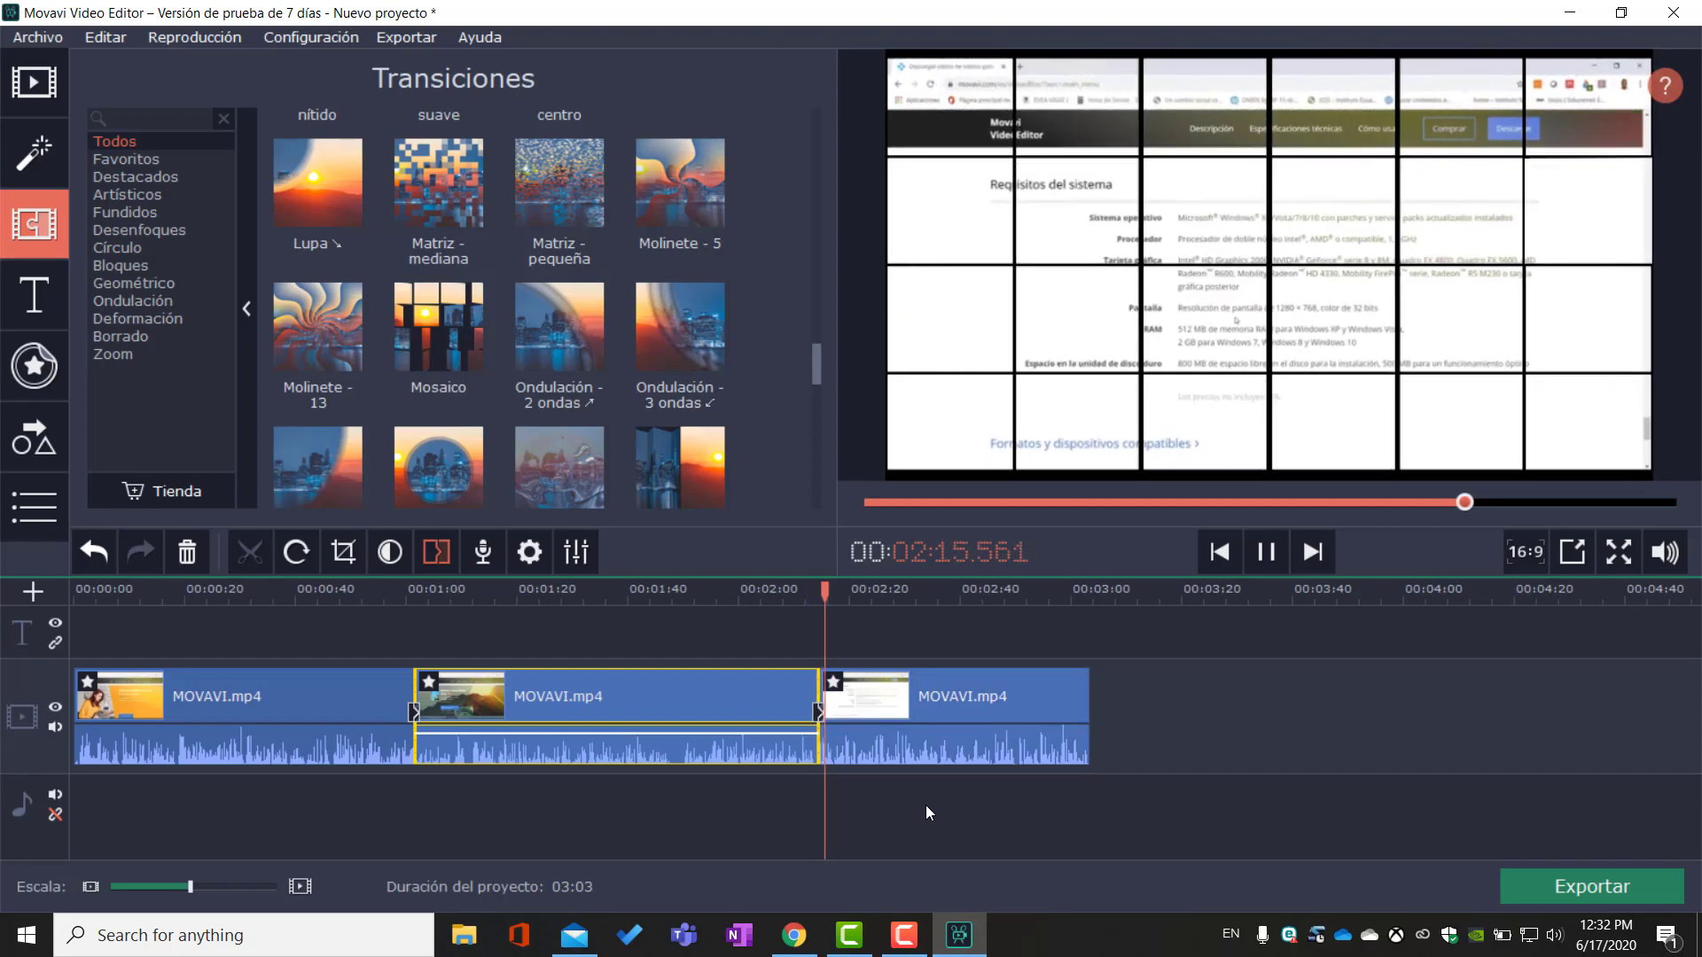
click(1266, 551)
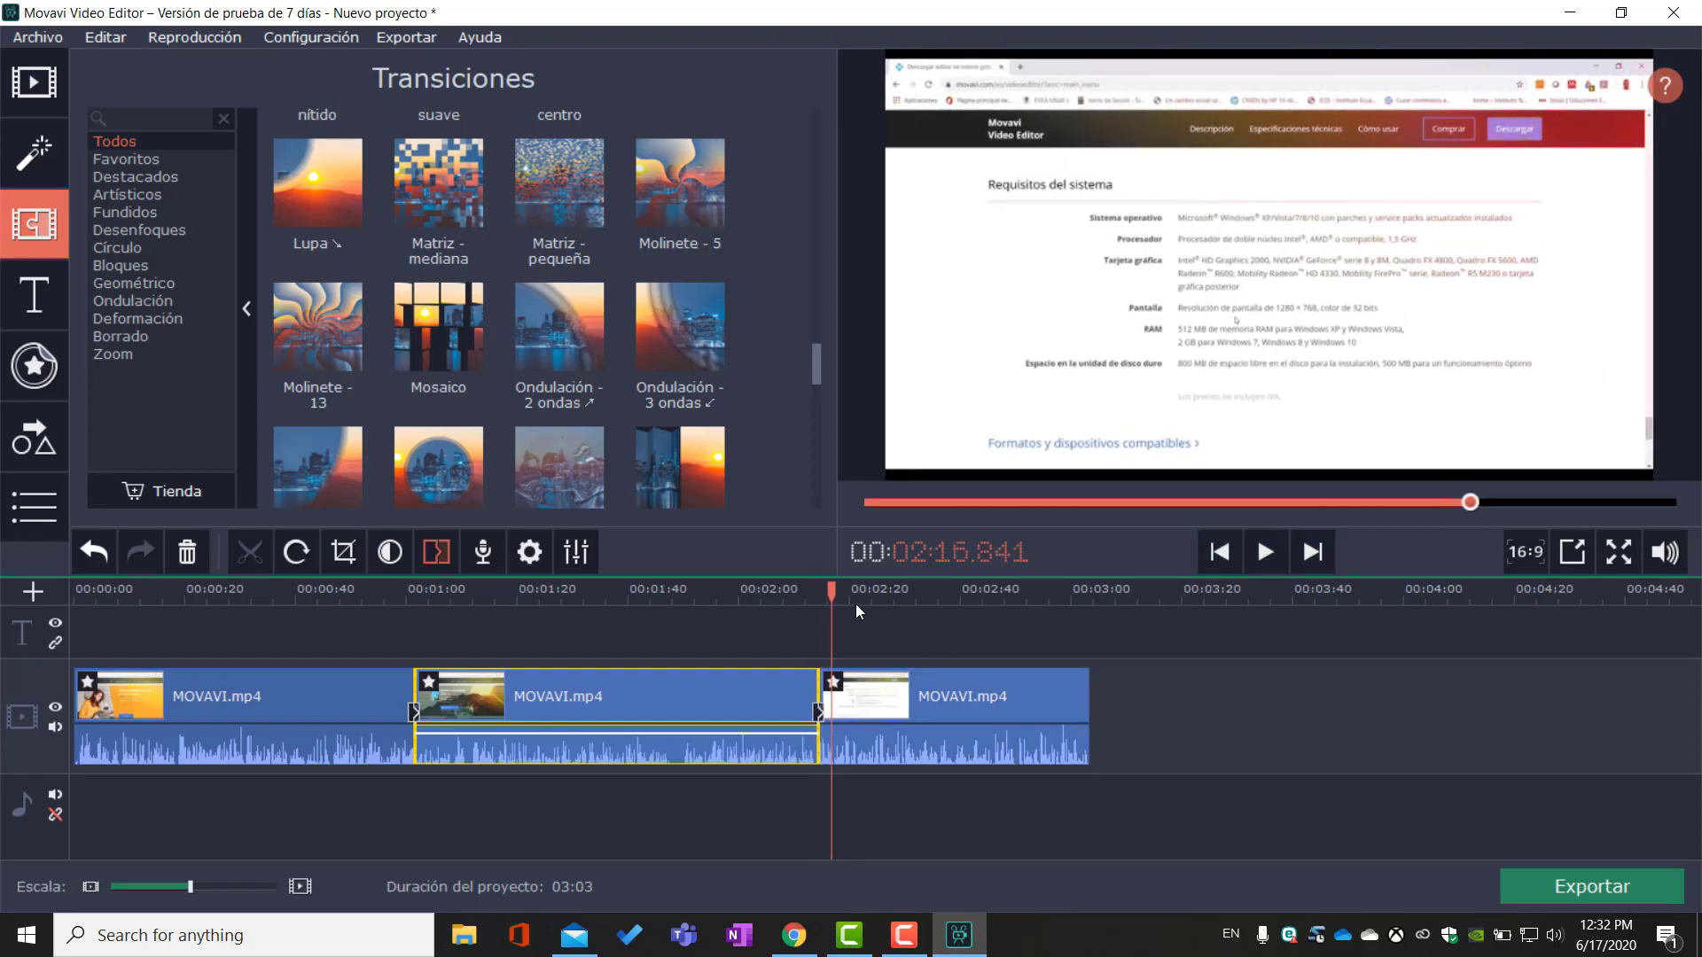
Step: Add the Moderno - Círculo title to the title track at 00:00:00.000, above the first MOVAVI.mp4 segment
drag(832, 587, 638, 671)
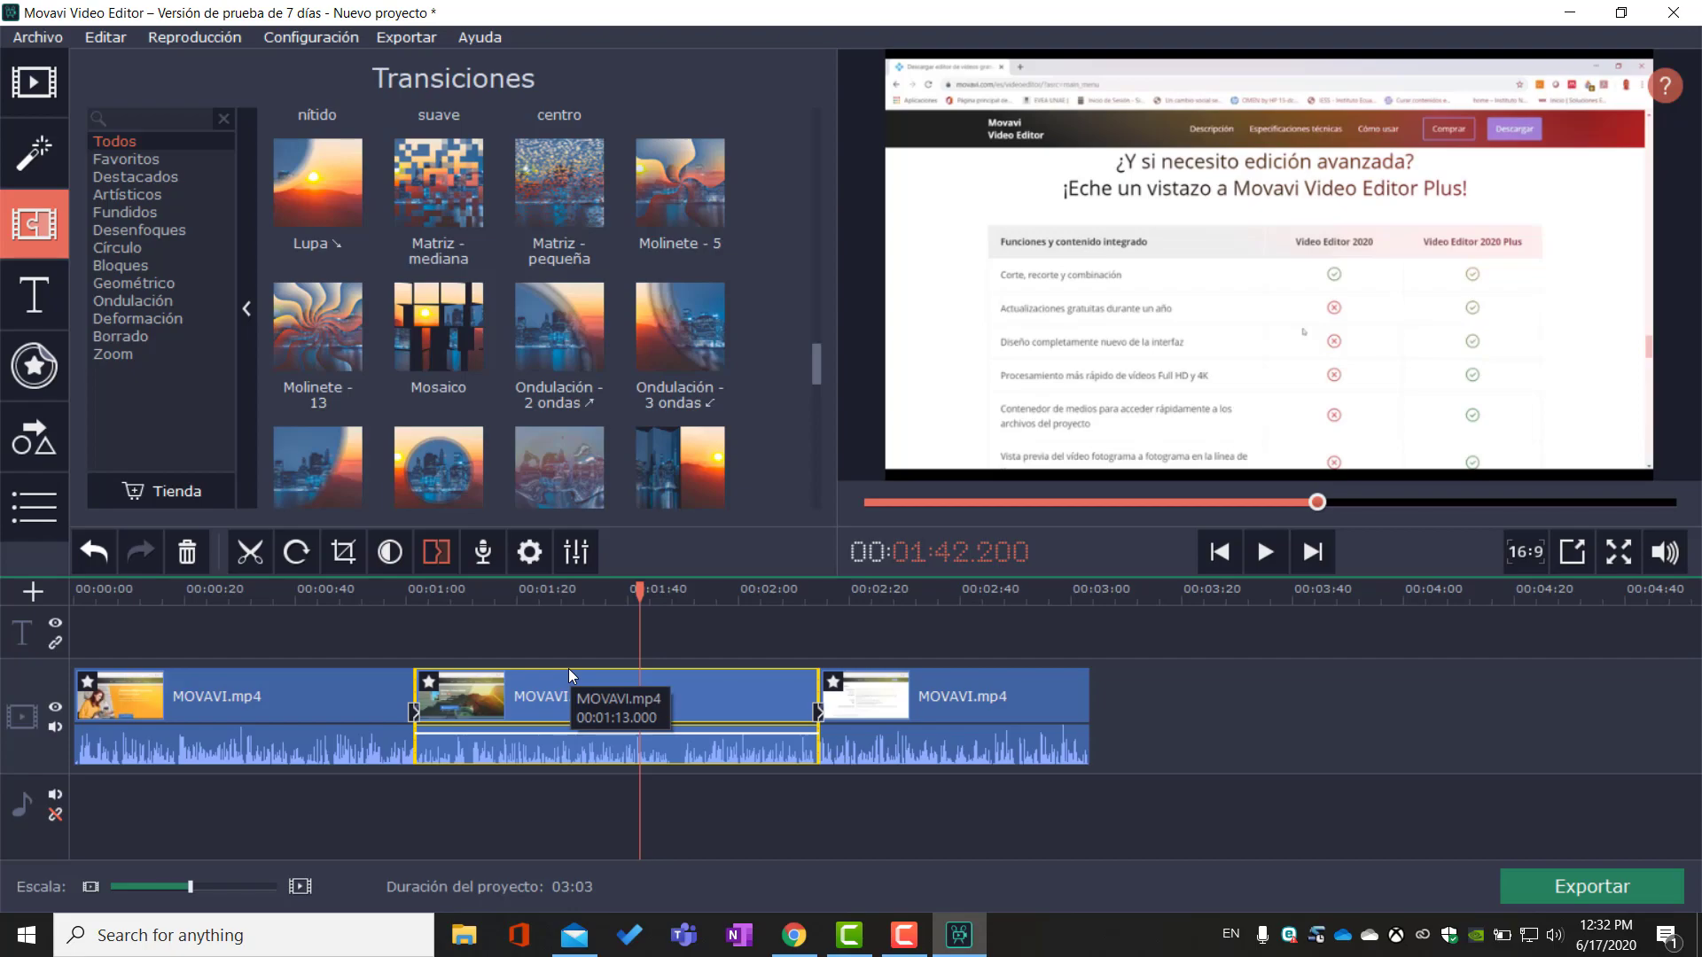
click(37, 306)
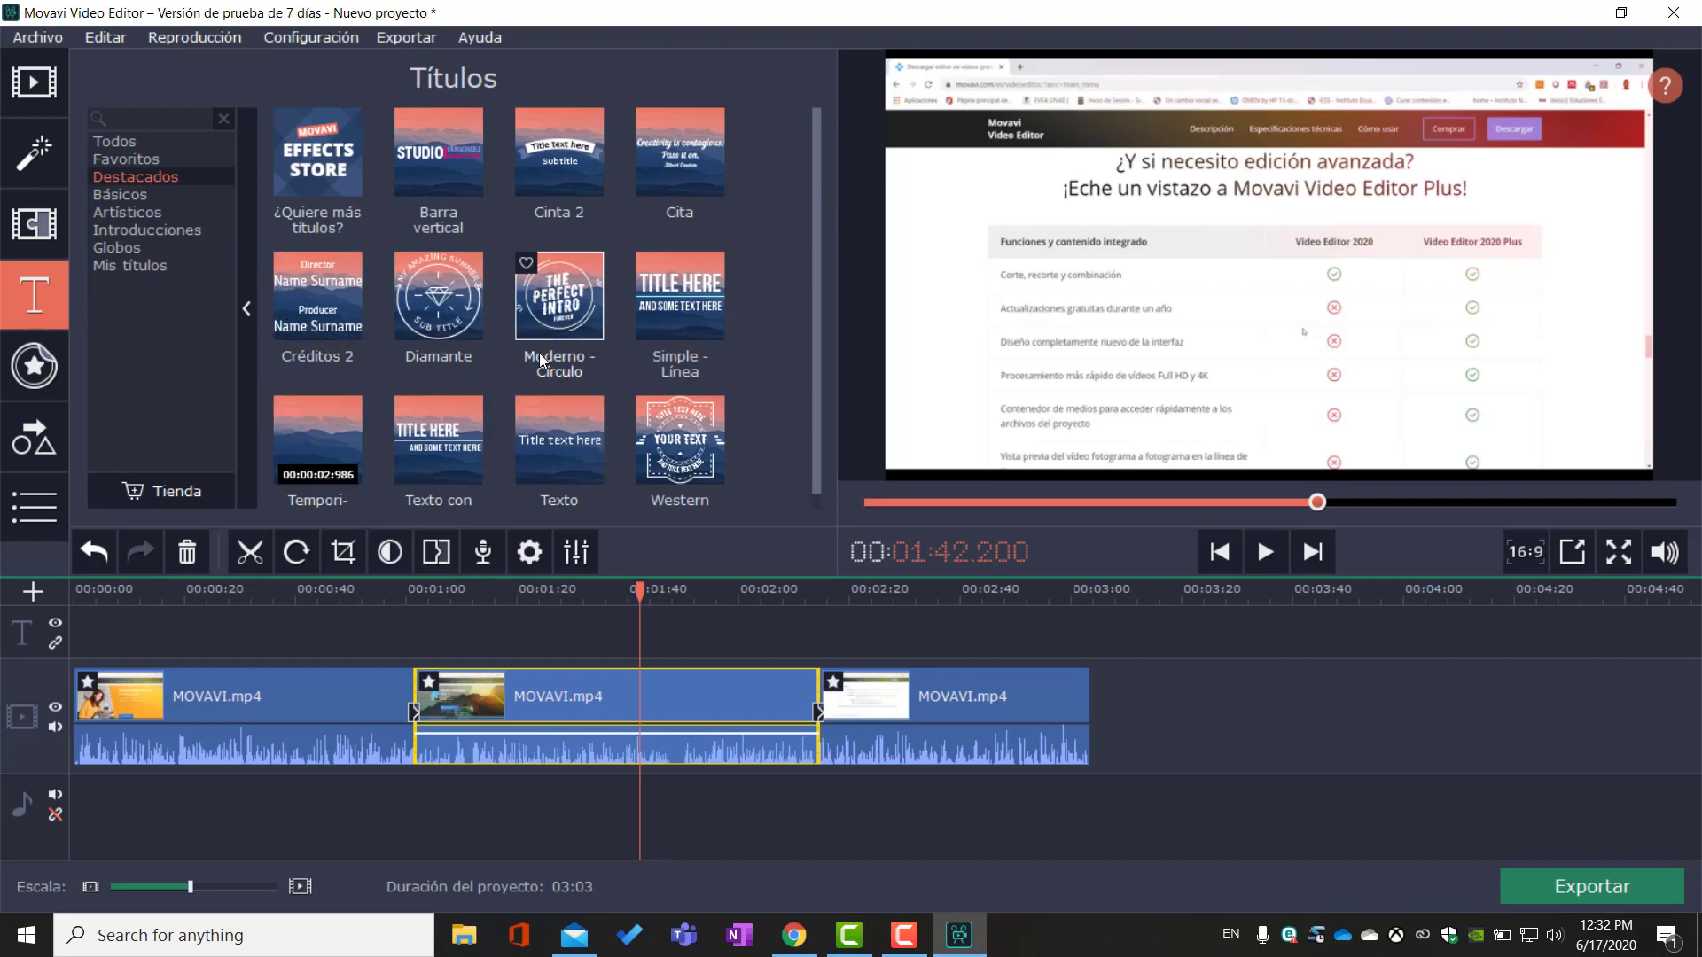
scroll(716, 370, down, 1)
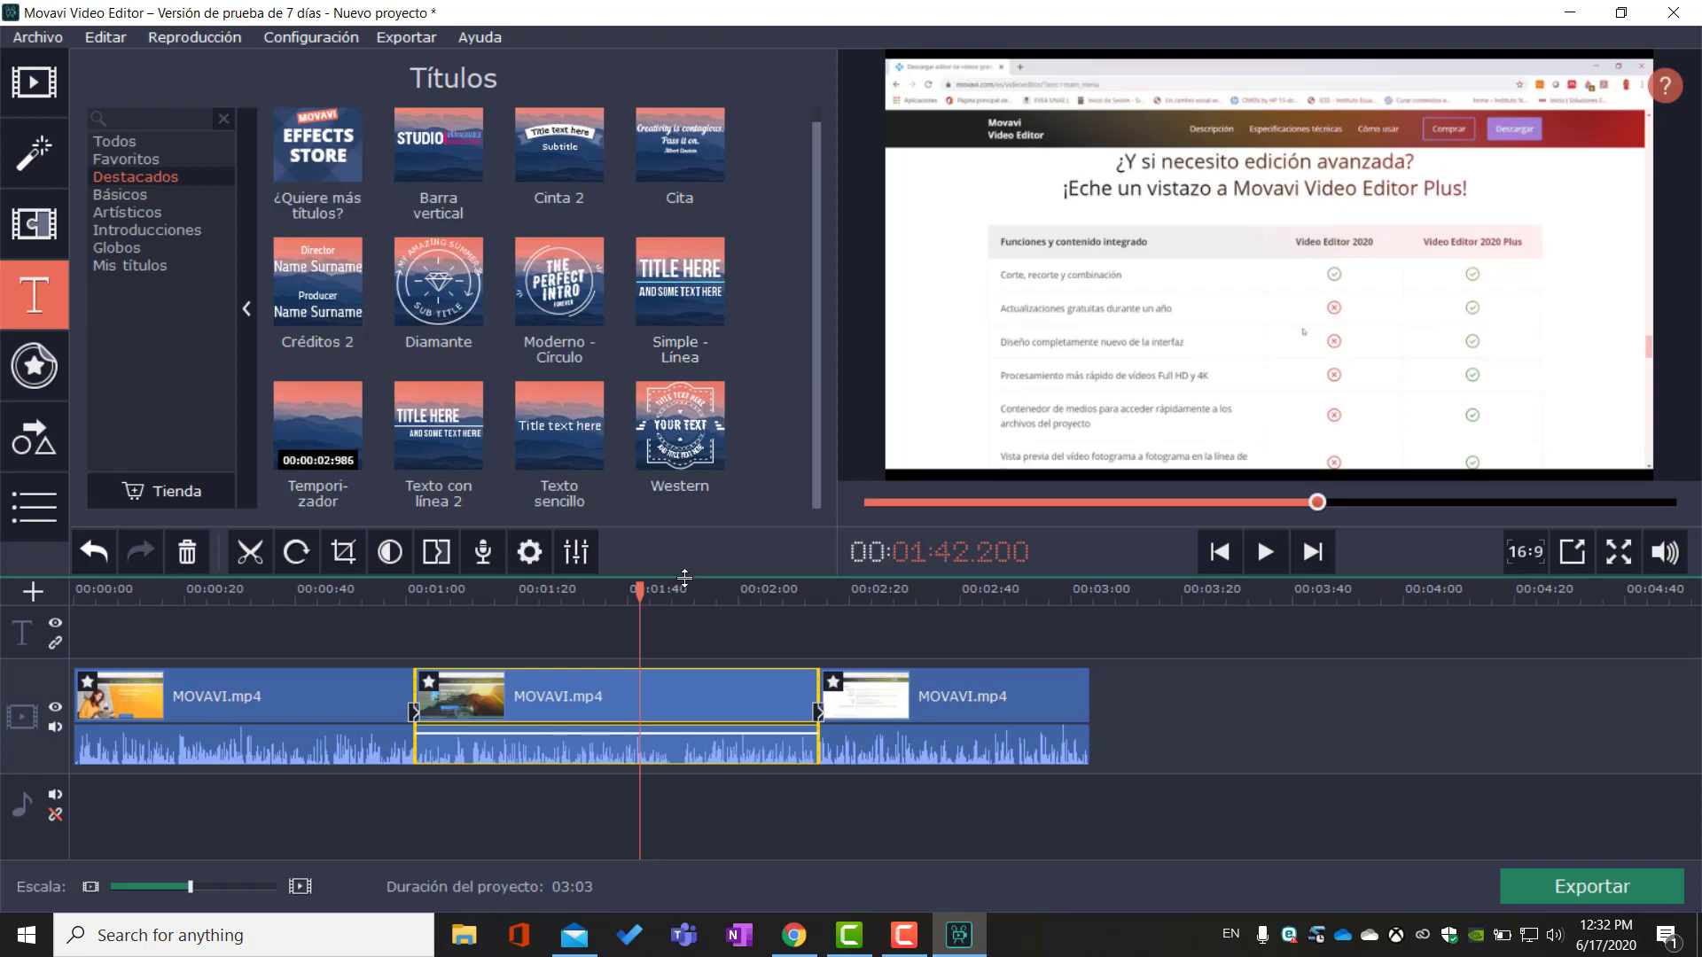
drag(640, 591, 73, 593)
scroll(798, 337, up, 1)
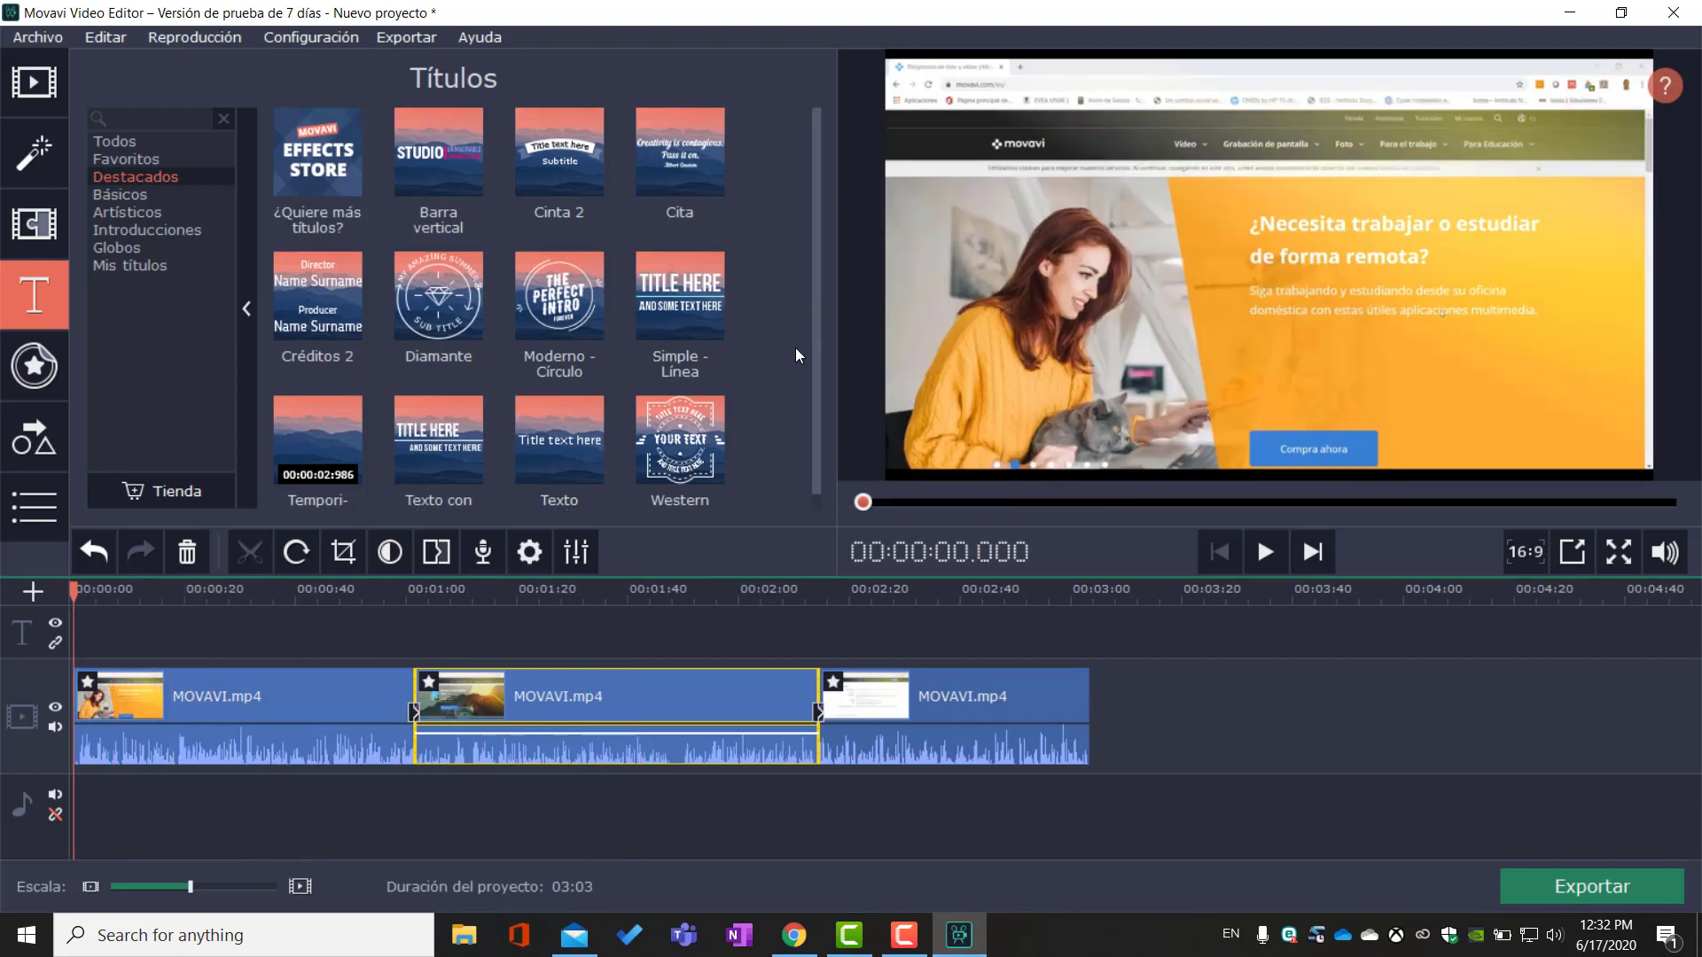
click(564, 339)
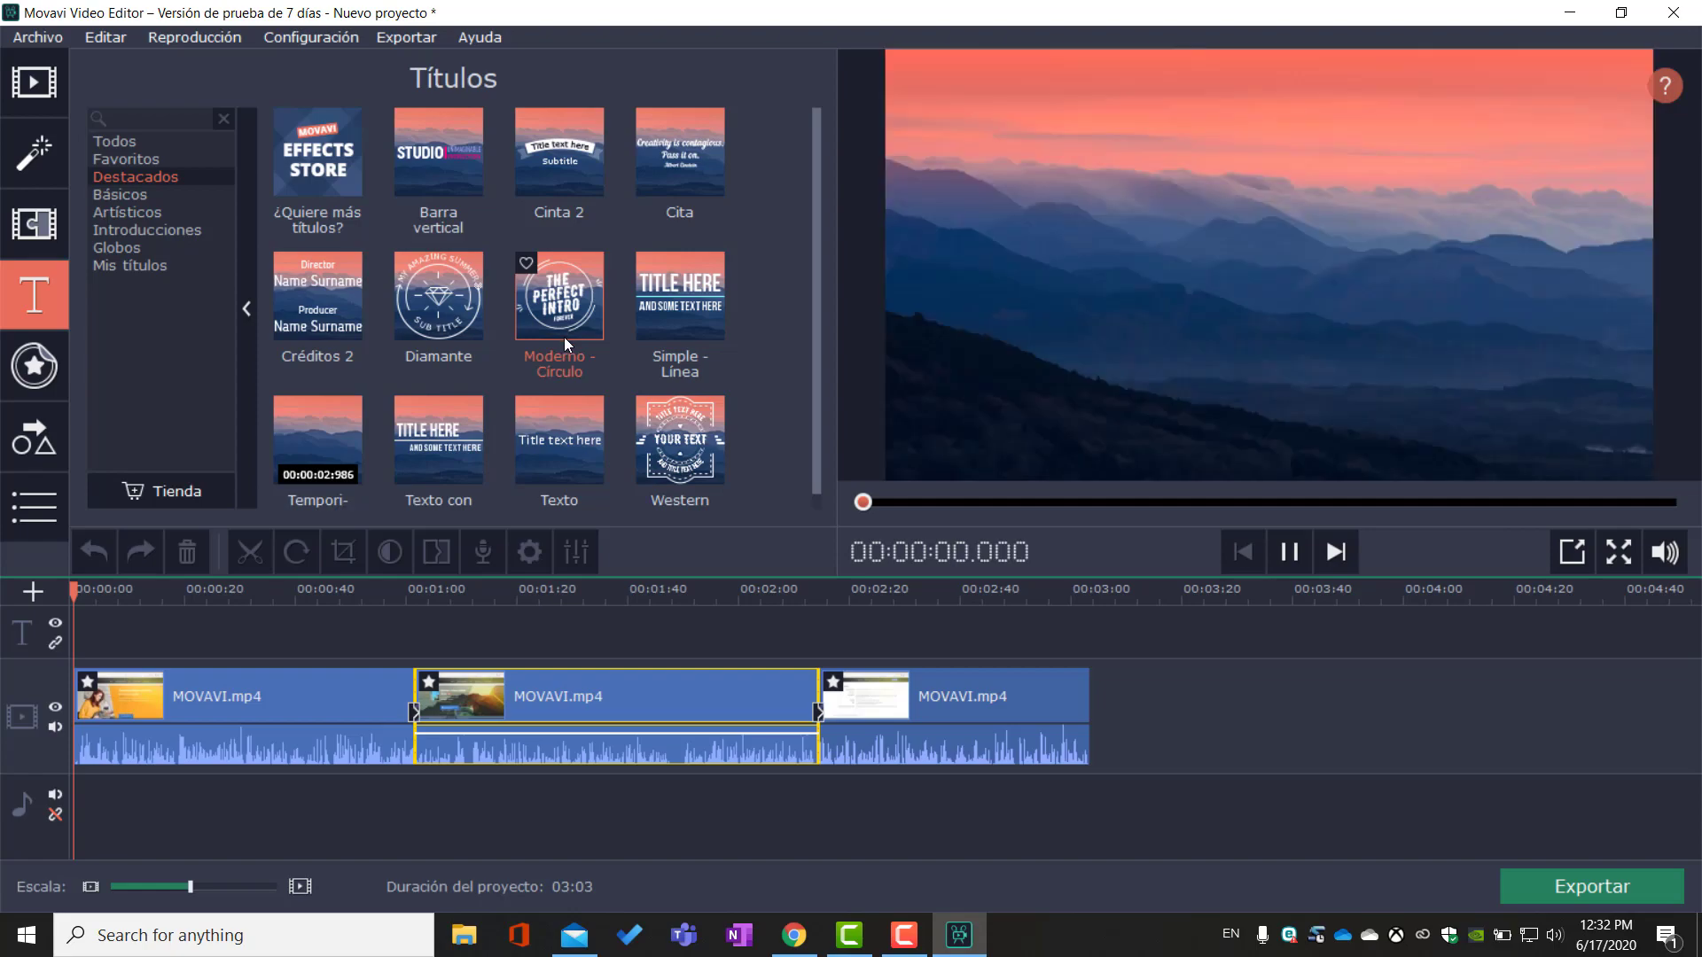
drag(572, 302, 72, 625)
Step: Open the title for editing and replace its first line, THE, with VIDEO
double_click(72, 626)
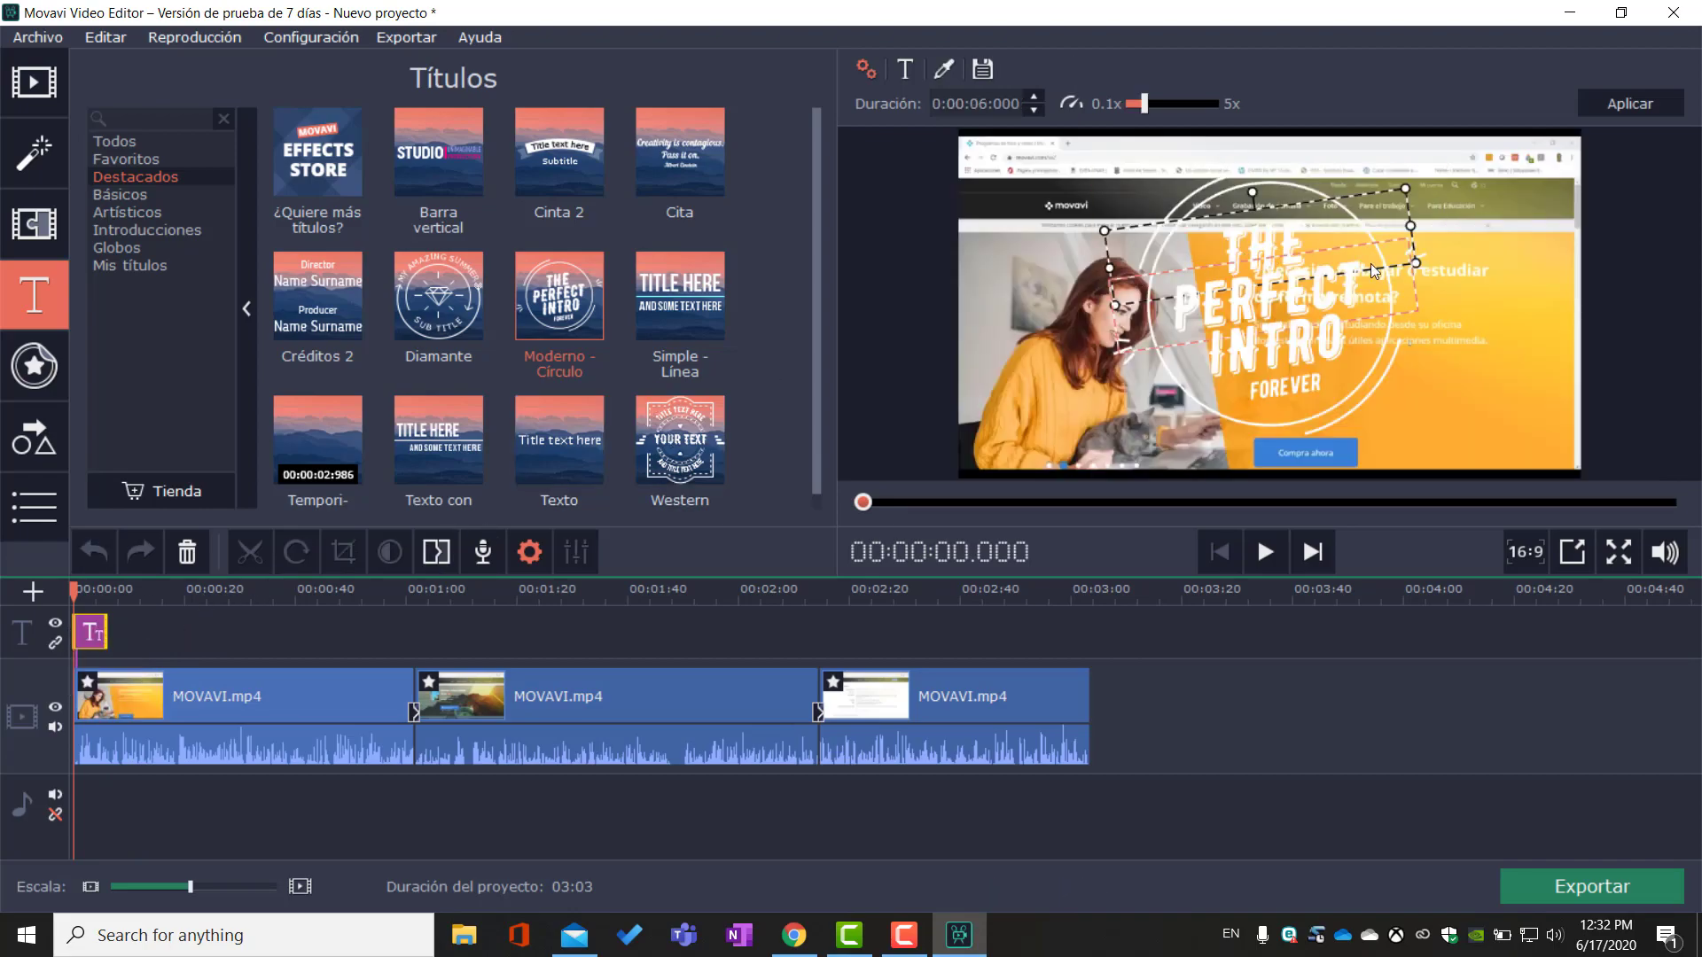
double_click(1290, 236)
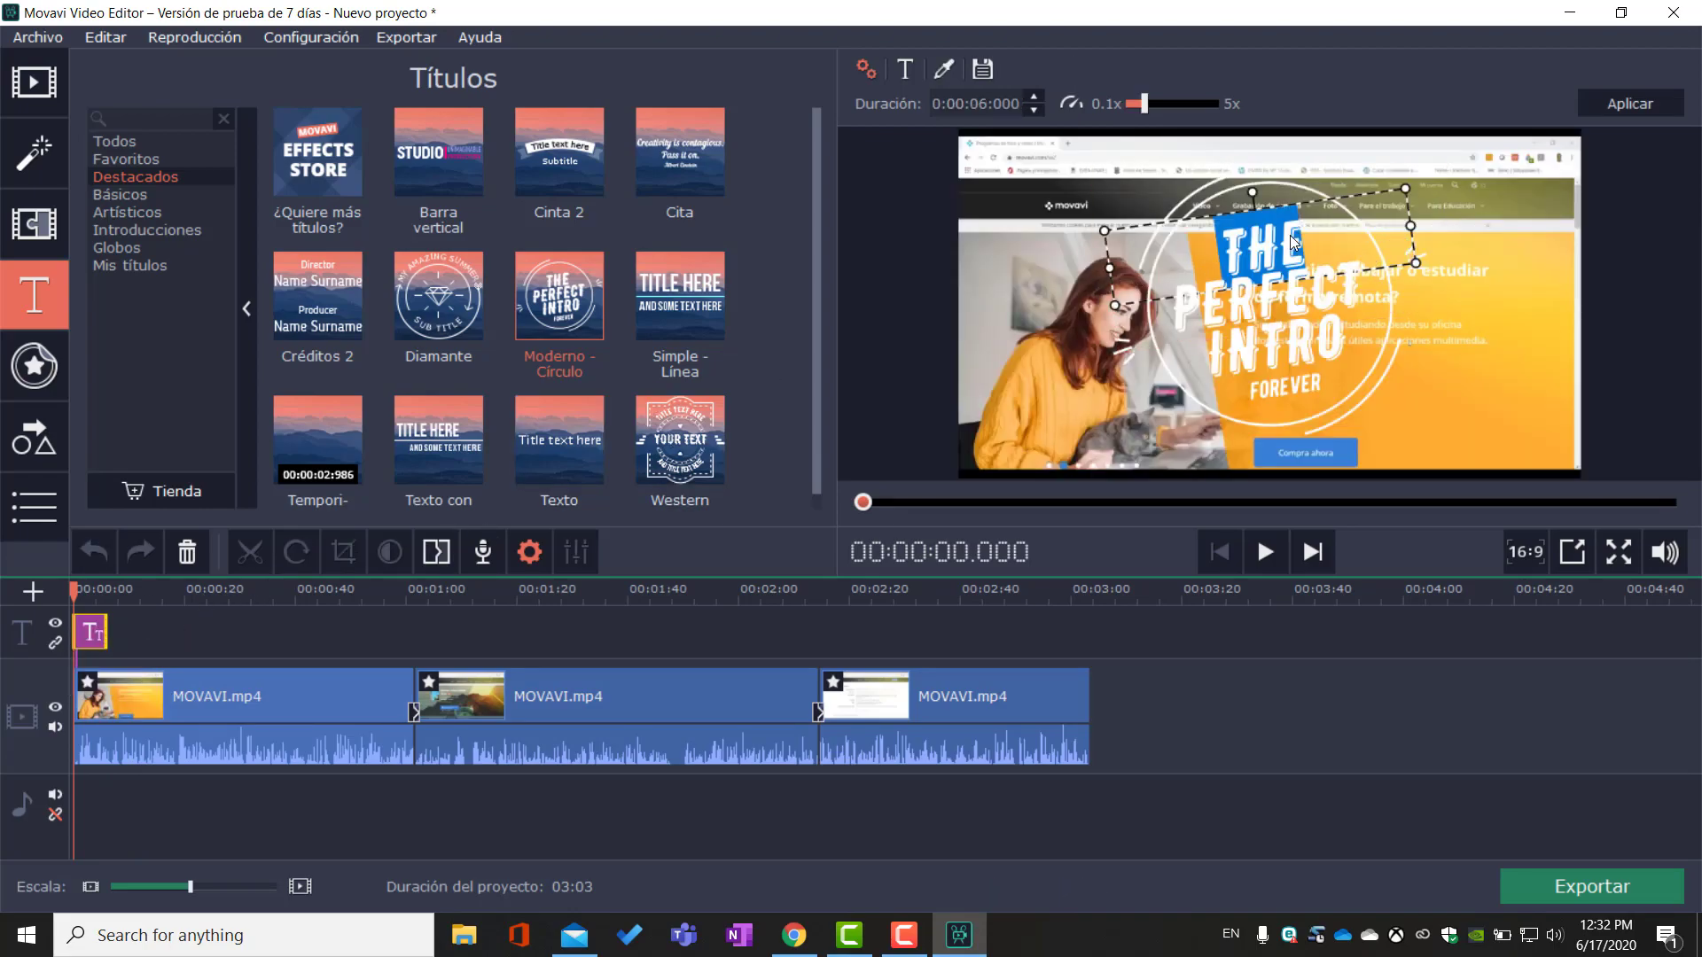
text(VIDEO)
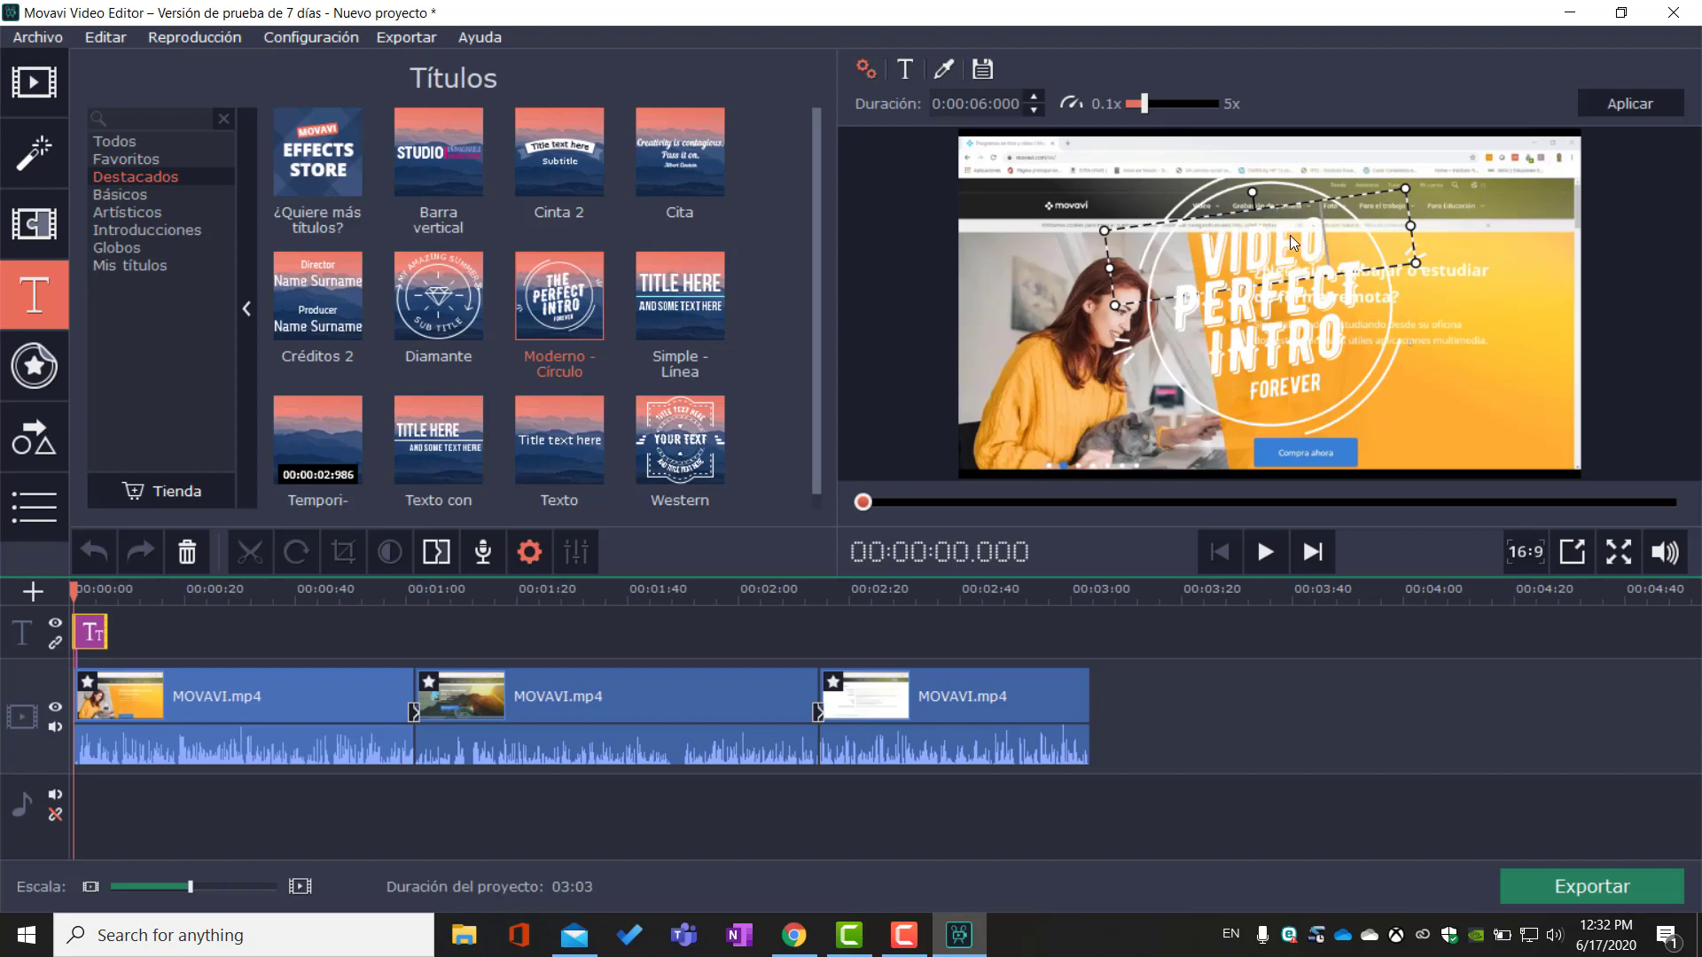
Step: Replace the title's second line, PERFECT, with EDITOR
click(1310, 290)
double_click(1320, 289)
text(EDUTR)
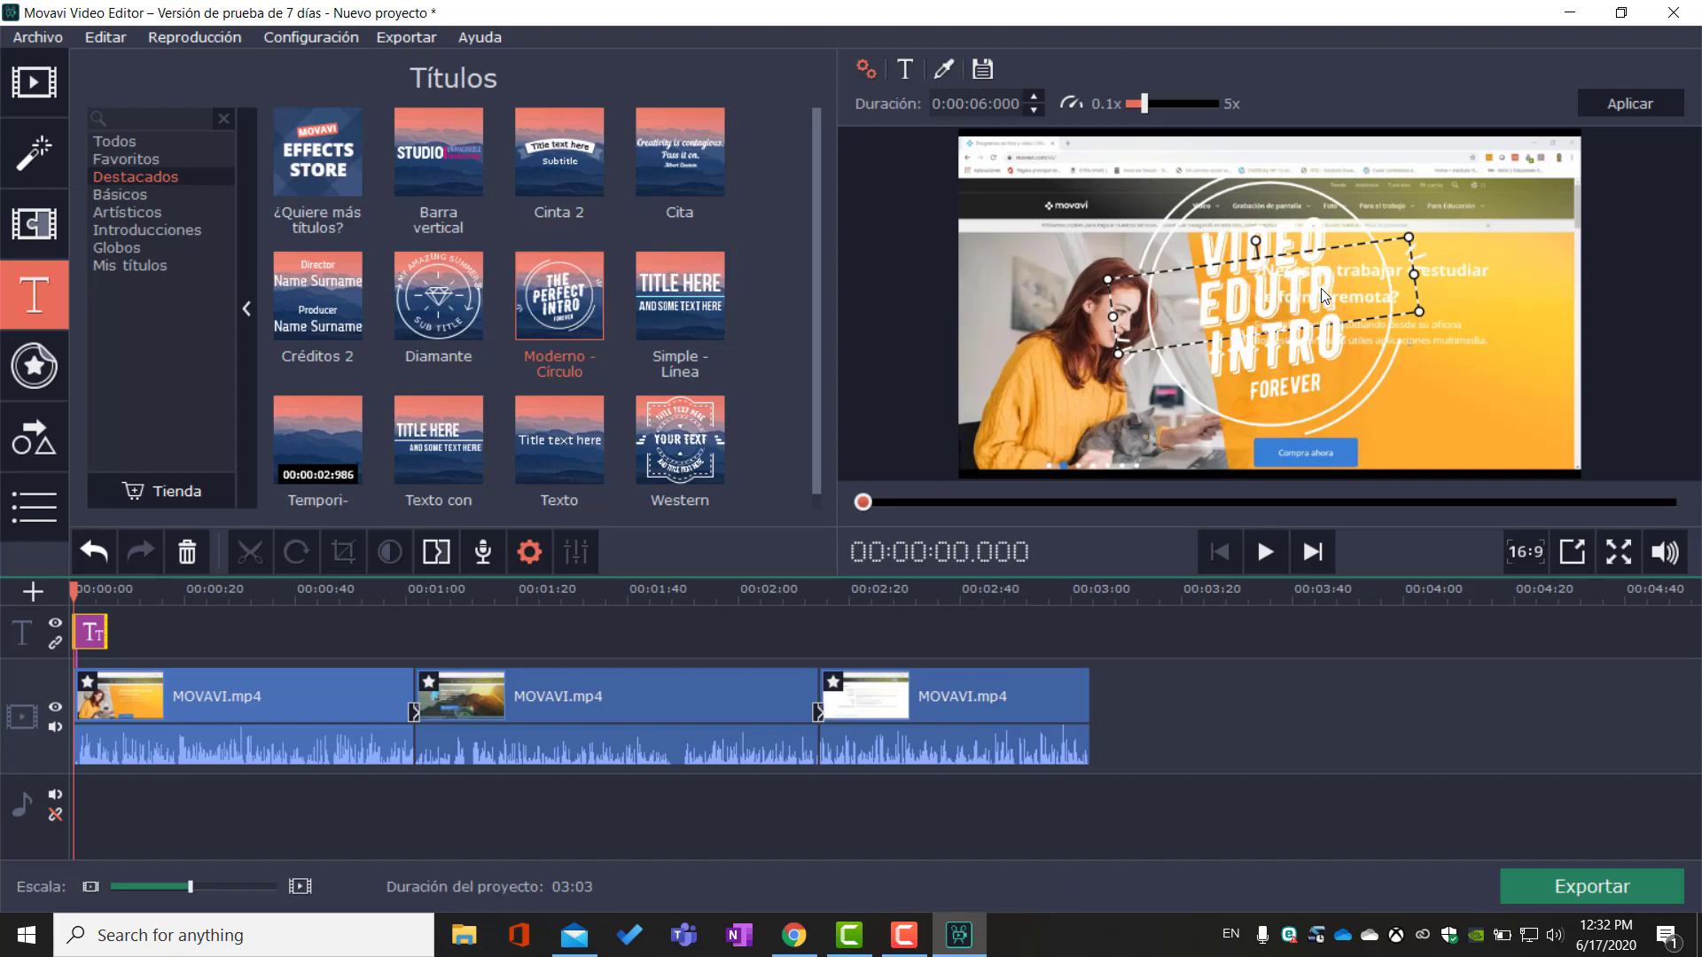
key(BackSpace)
key(BackSpace)
key(BackSpace)
text(ITO)
key(BackSpace)
key(BackSpace)
text(TOR)
Step: Replace the title's third line, INTRO, with MOVAVI
click(1338, 342)
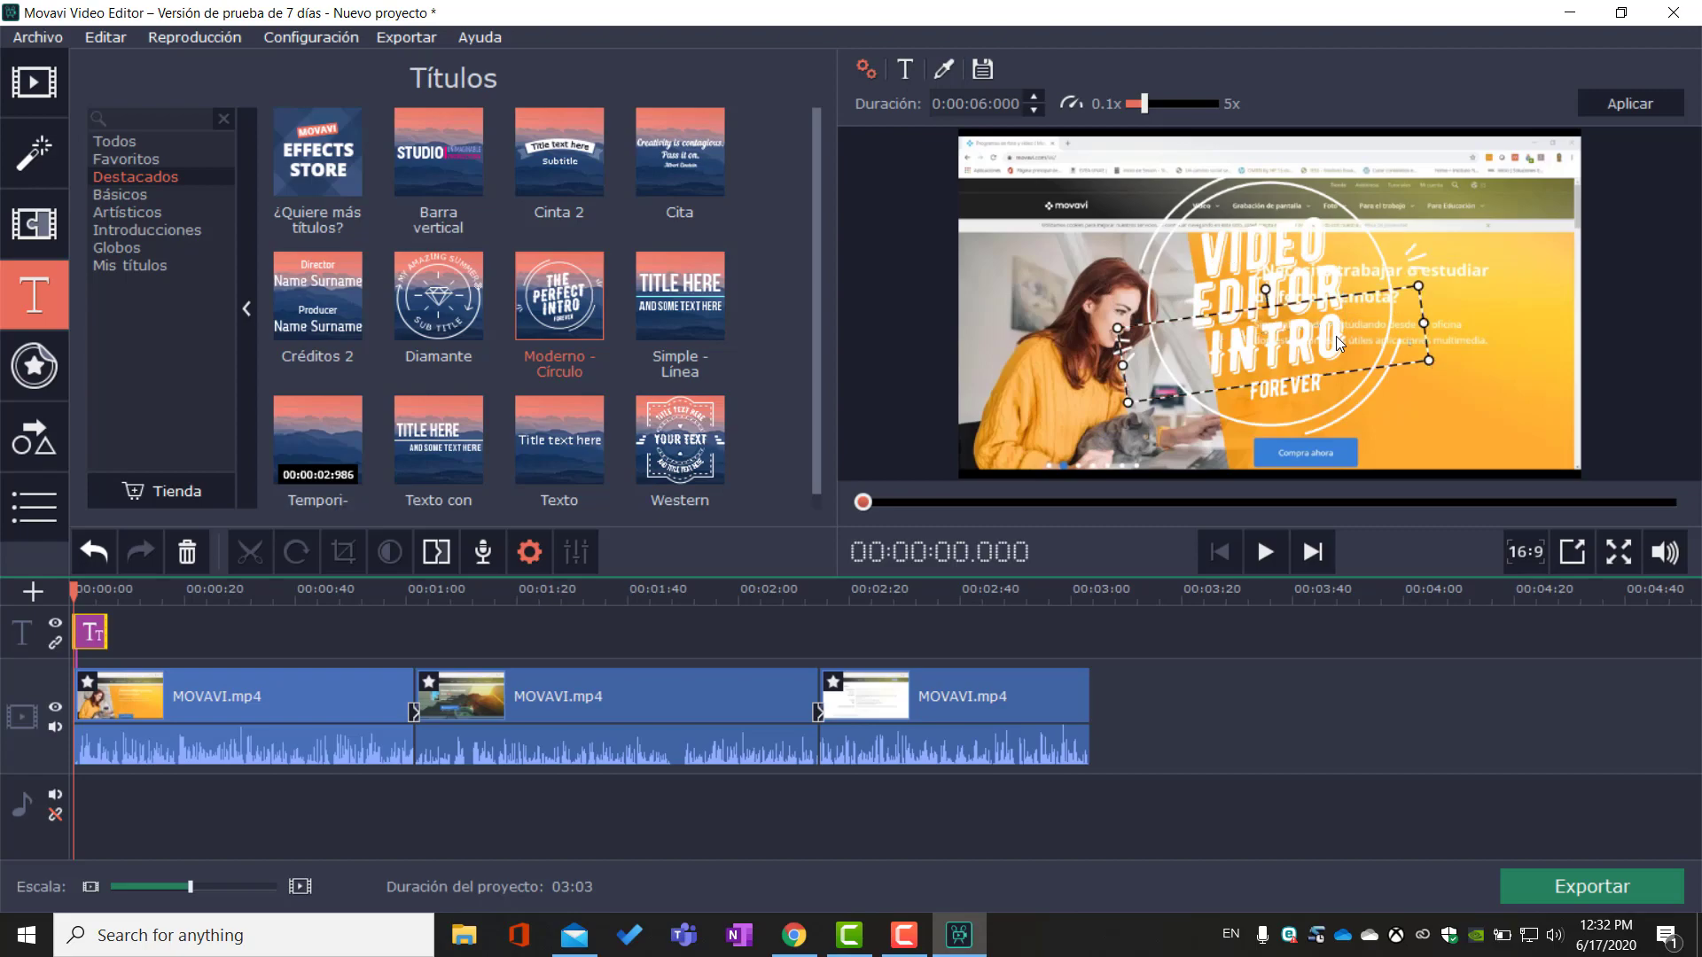
double_click(1338, 342)
key(BackSpace)
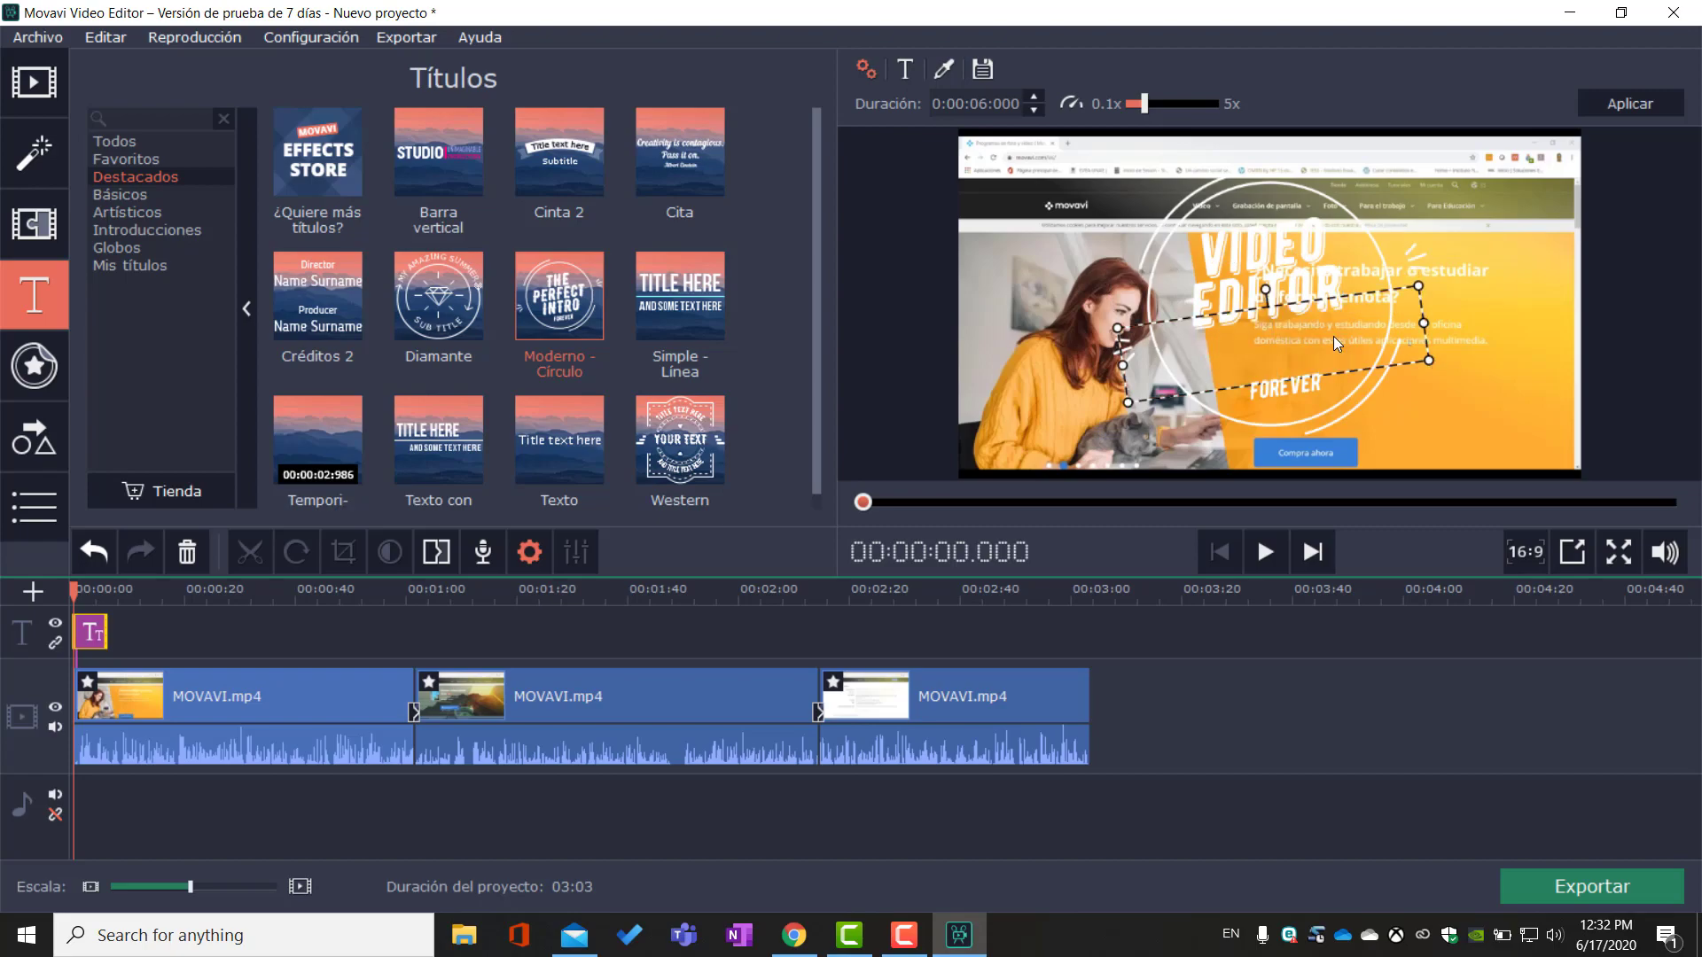
text(MOVAVI)
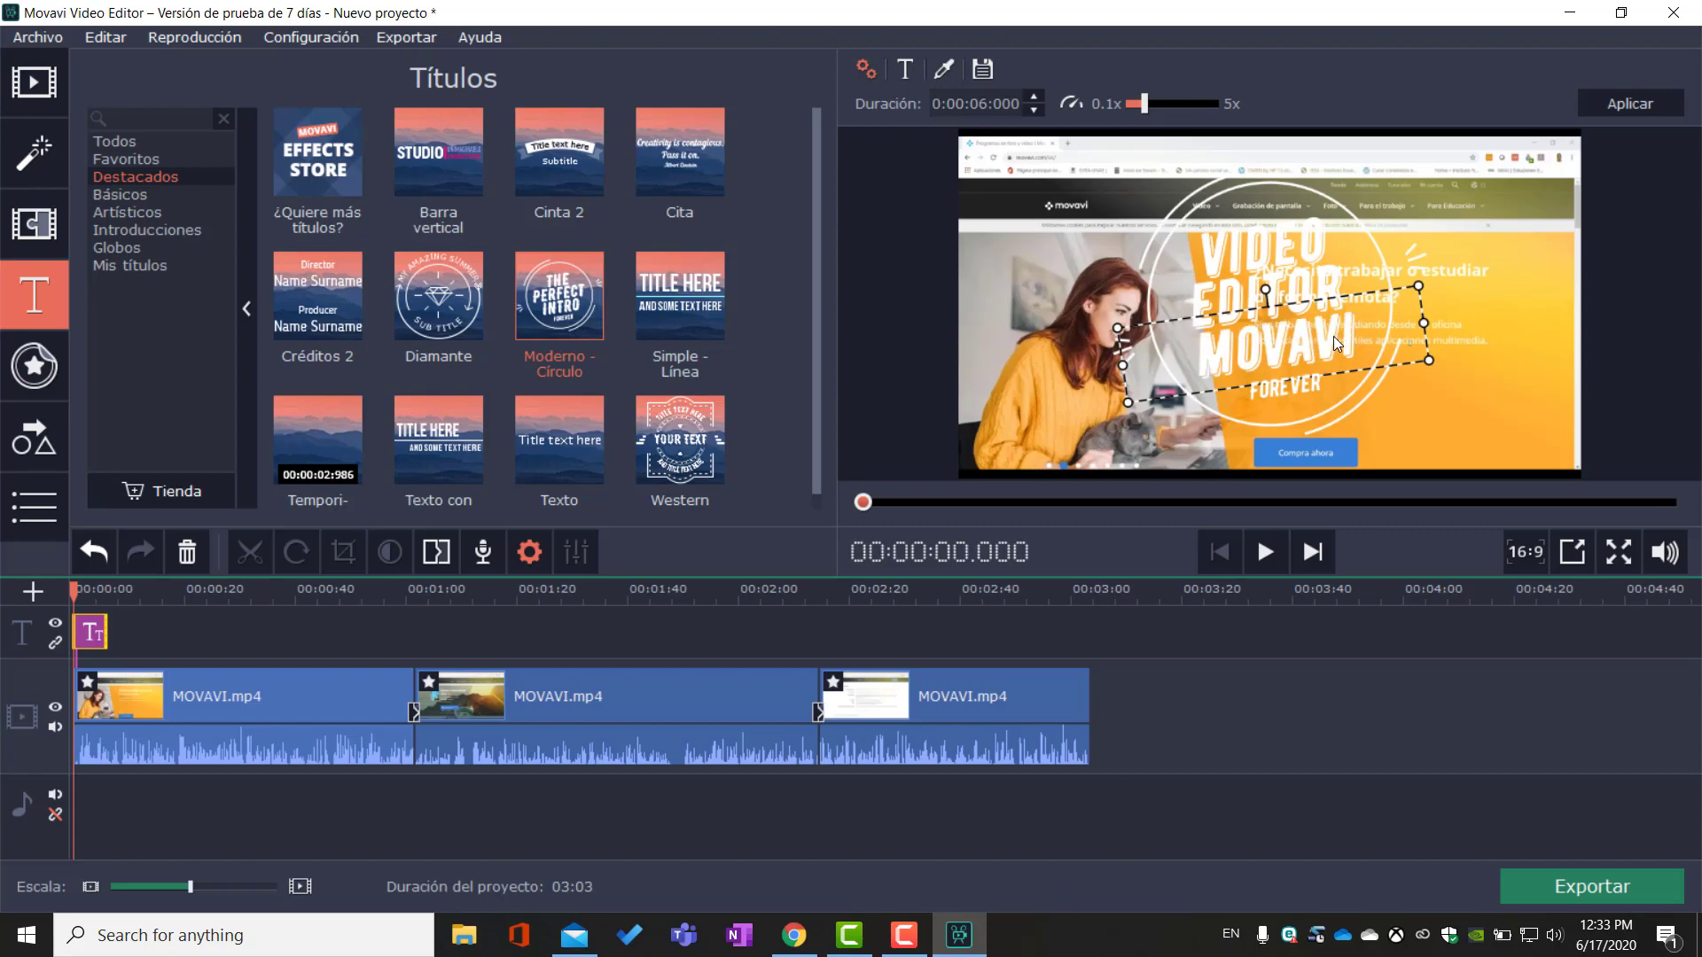
Step: Replace the small bottom line of the title, FOREVER, with GRABACIÓN
click(1300, 386)
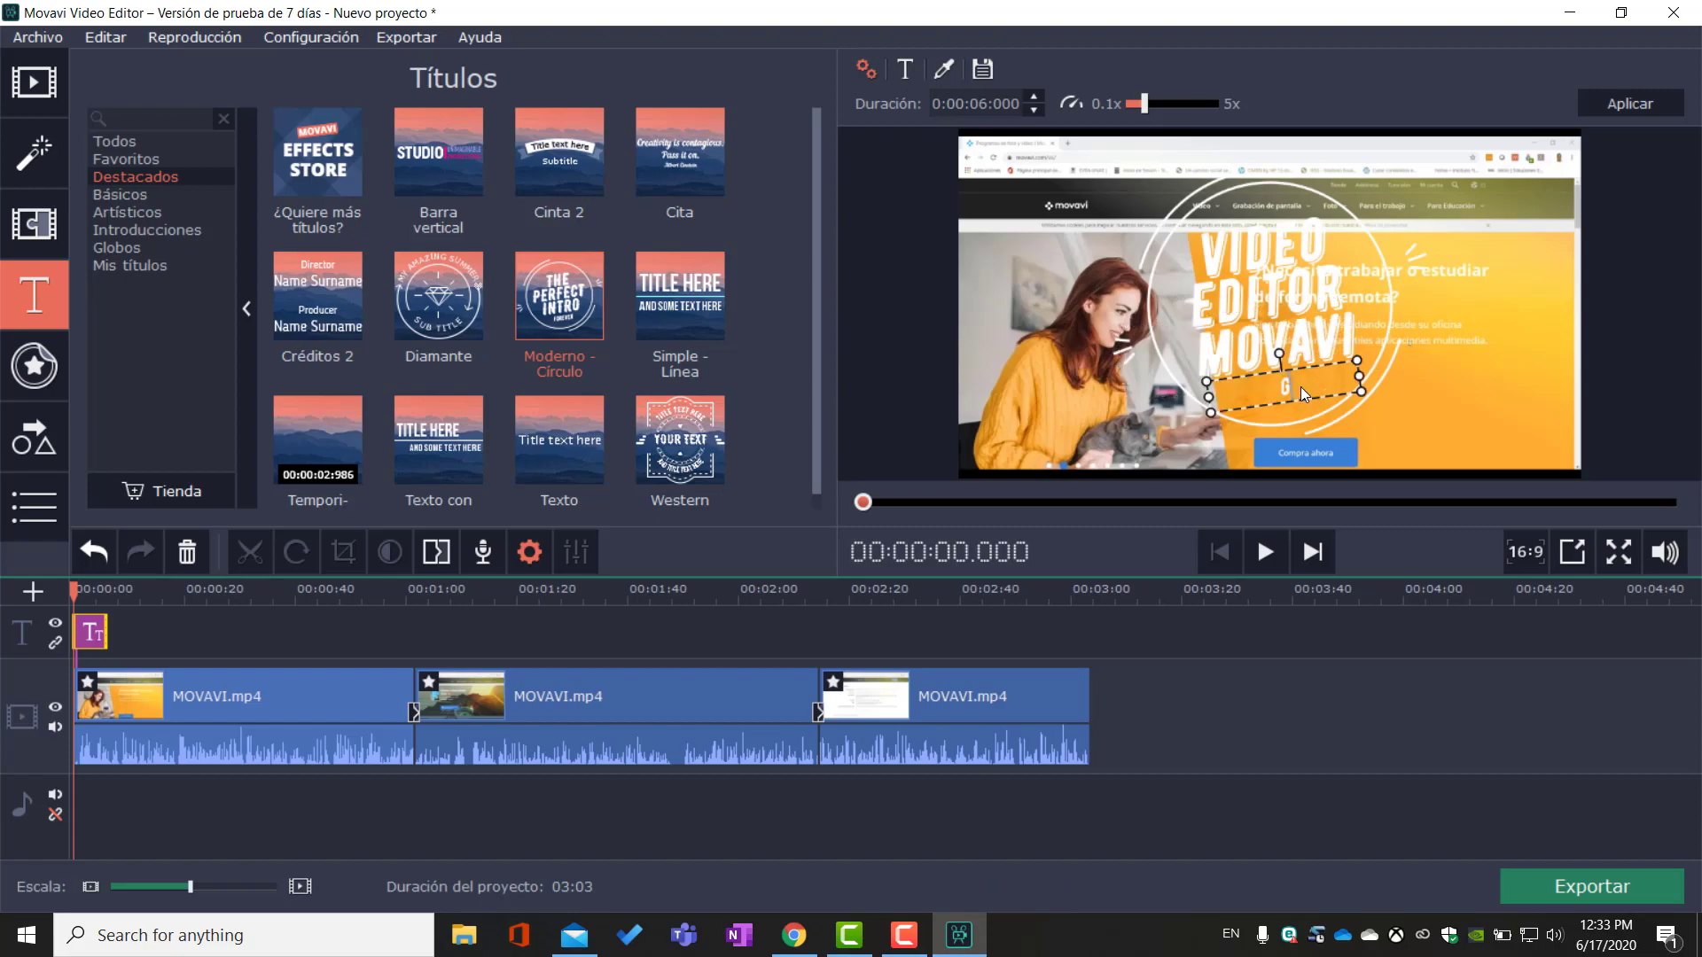
text(GRABACI'ON)
key(BackSpace)
key(BackSpace)
key(BackSpace)
text(ÓN)
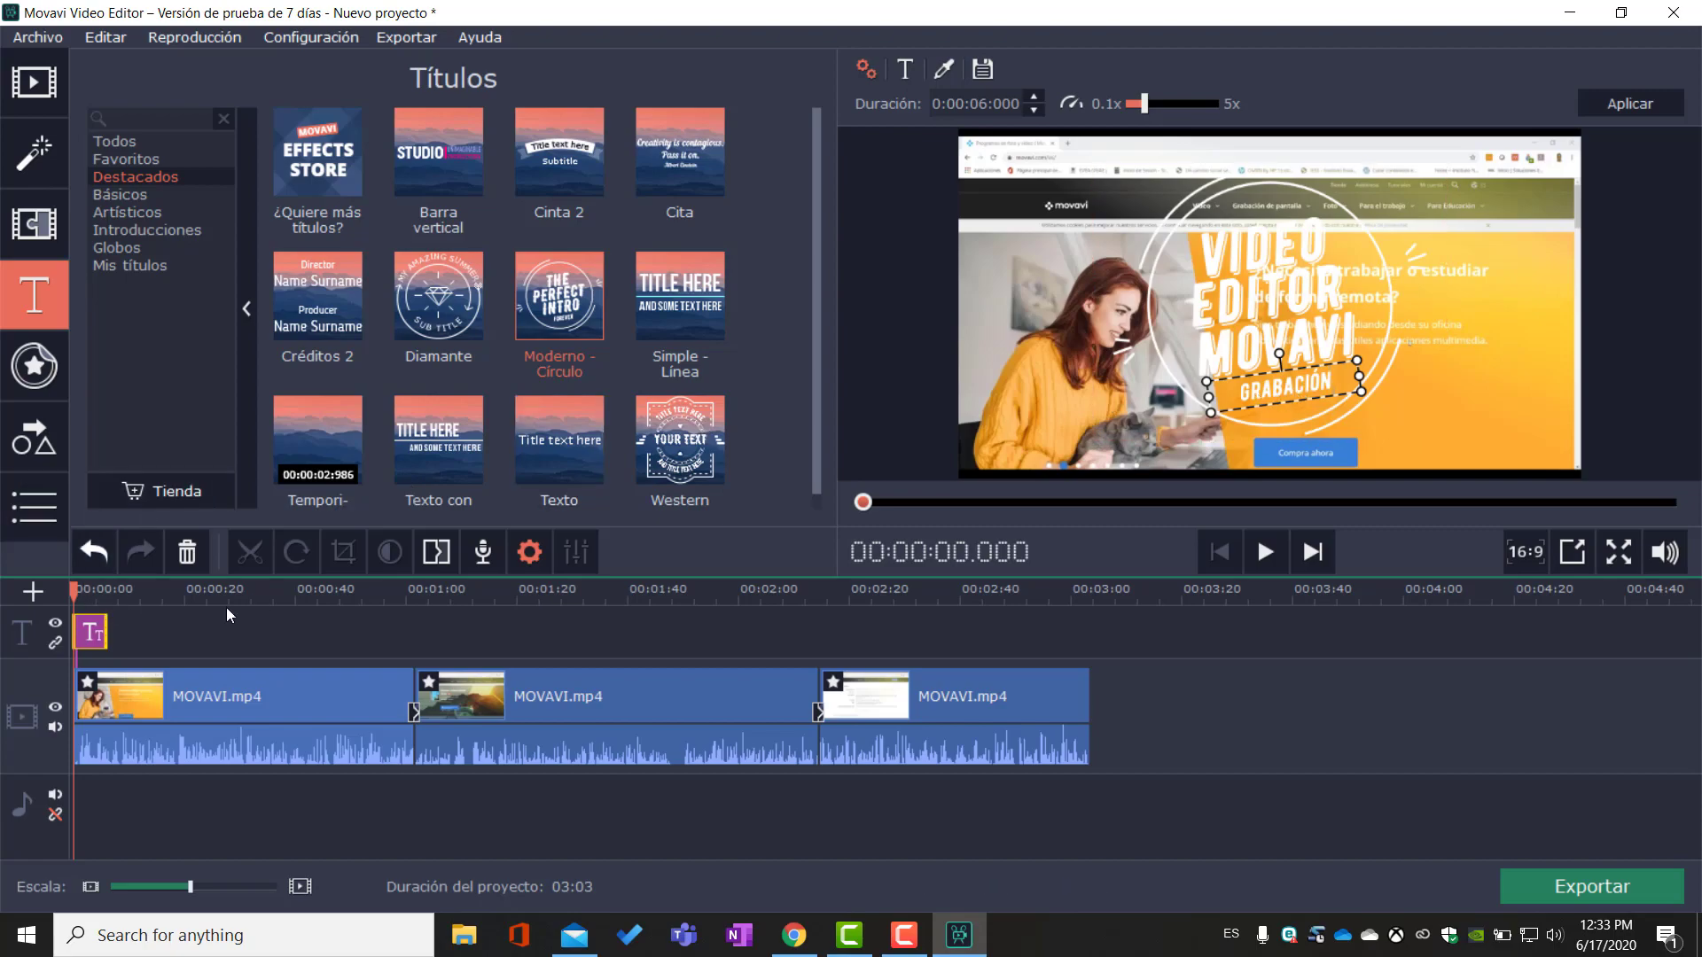
Step: Play the video from the start until the title has ended to check its animation
mouse_move(74, 589)
mouse_down()
mouse_move(133, 590)
mouse_move(68, 591)
mouse_up()
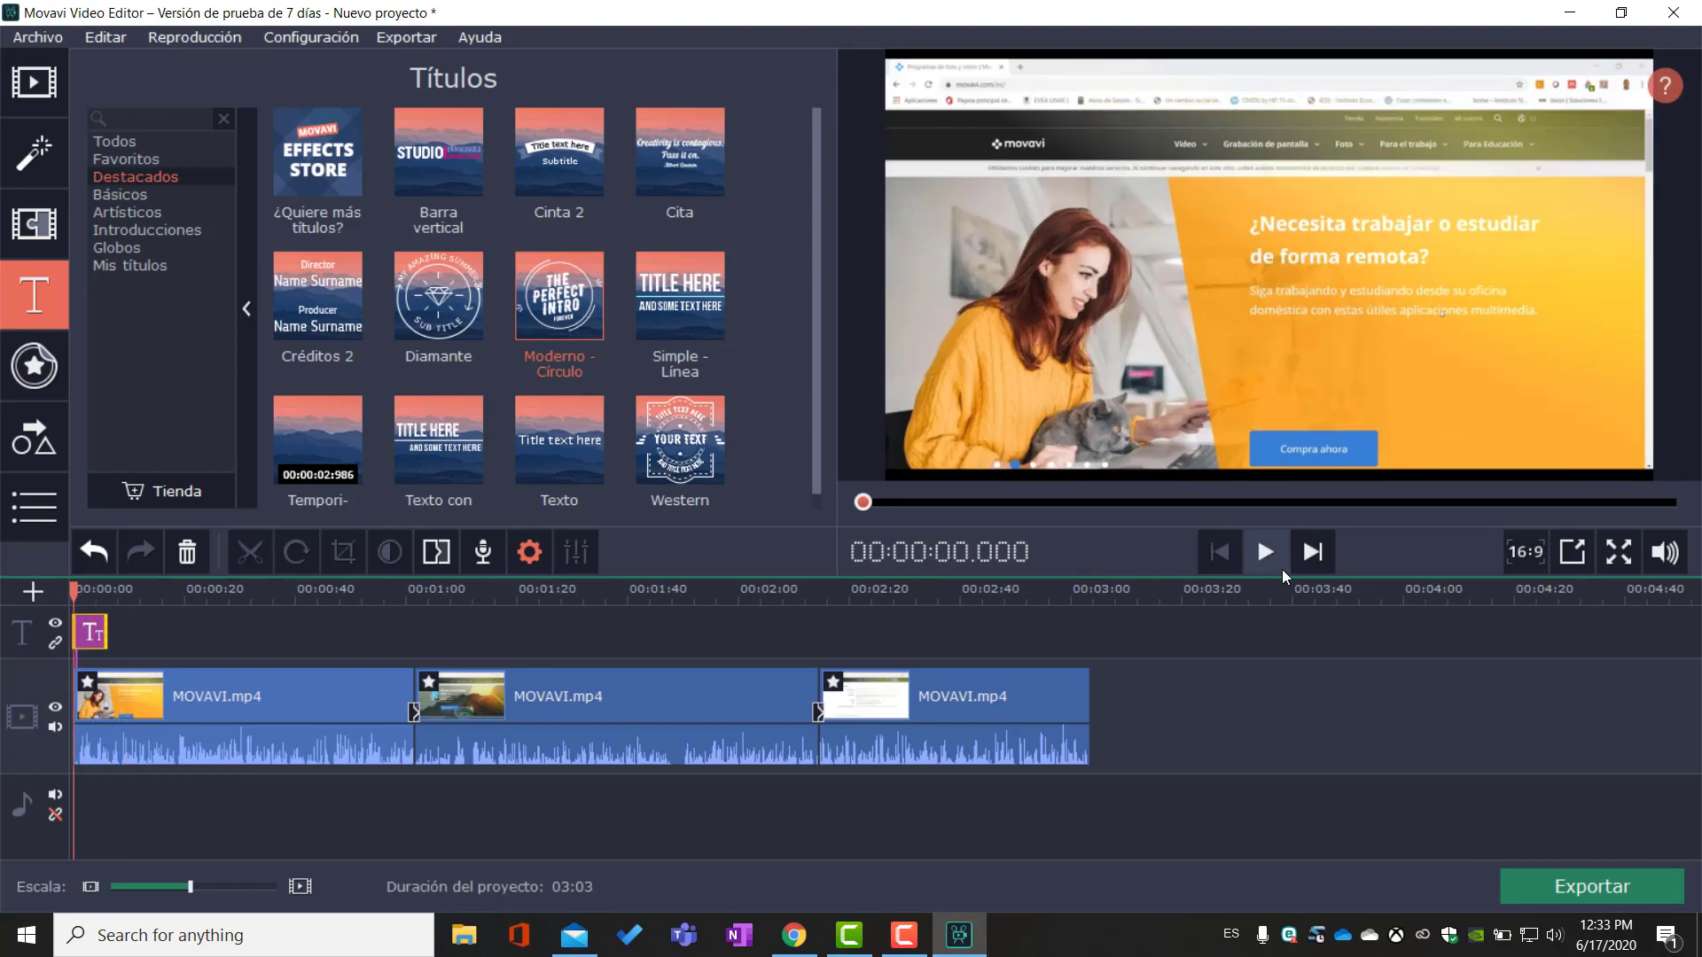
click(1273, 560)
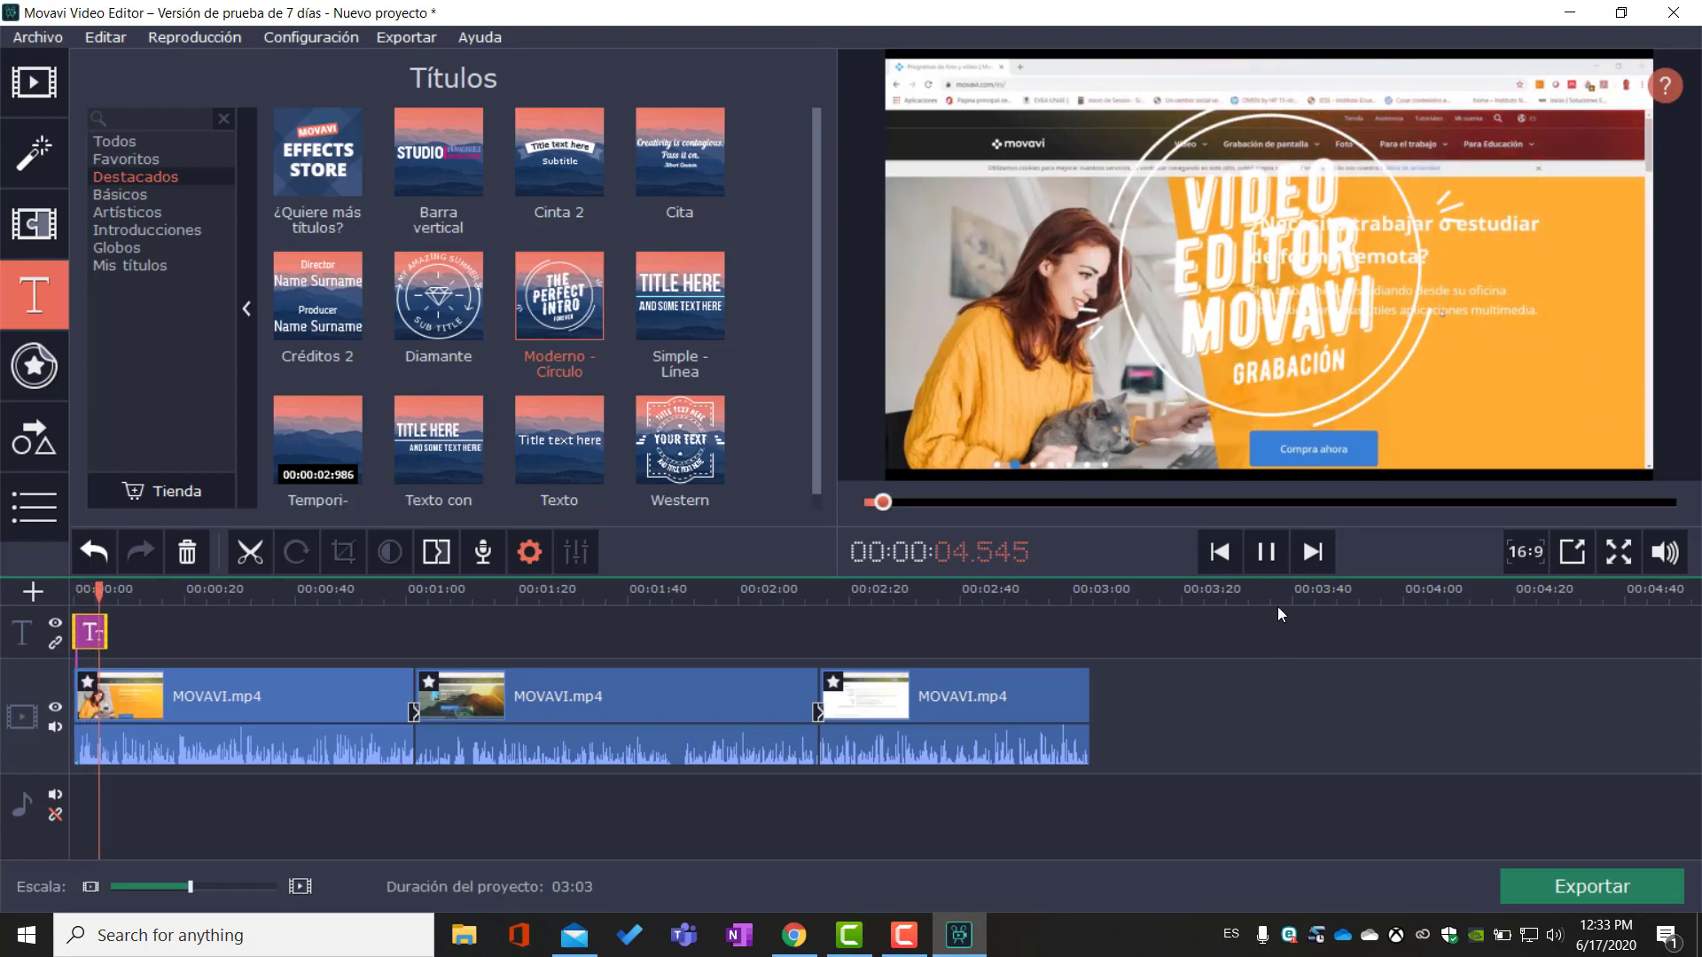
click(1271, 552)
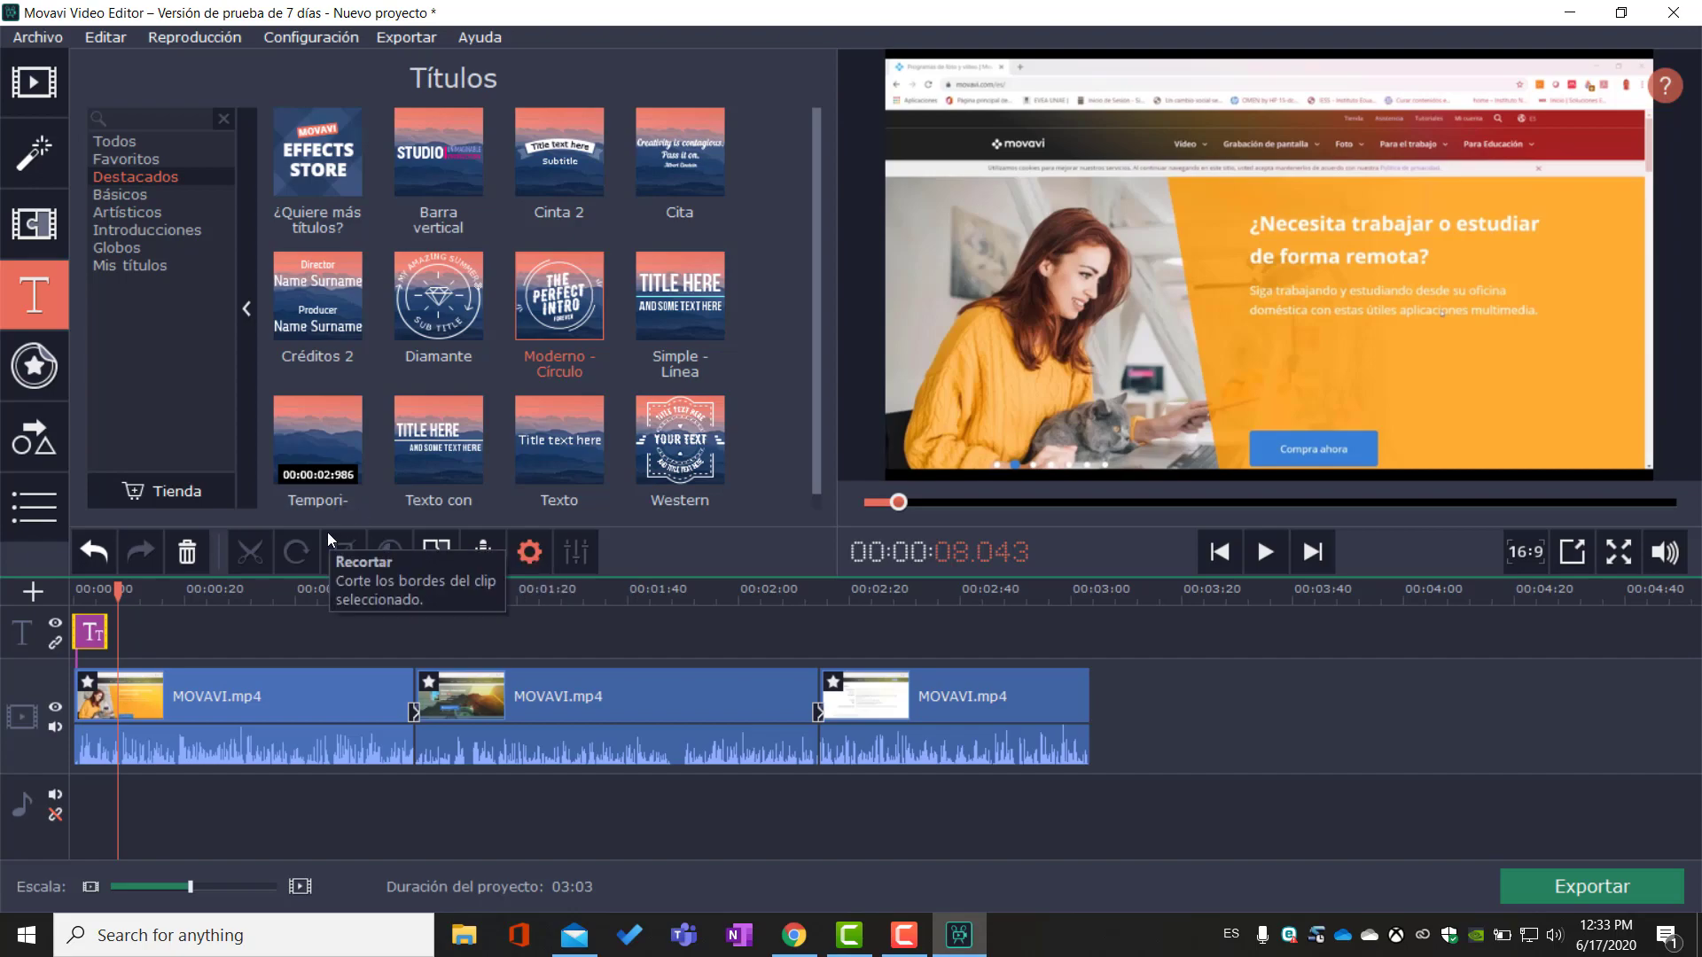
Step: Show the stickers and look through the complete collection
click(12, 364)
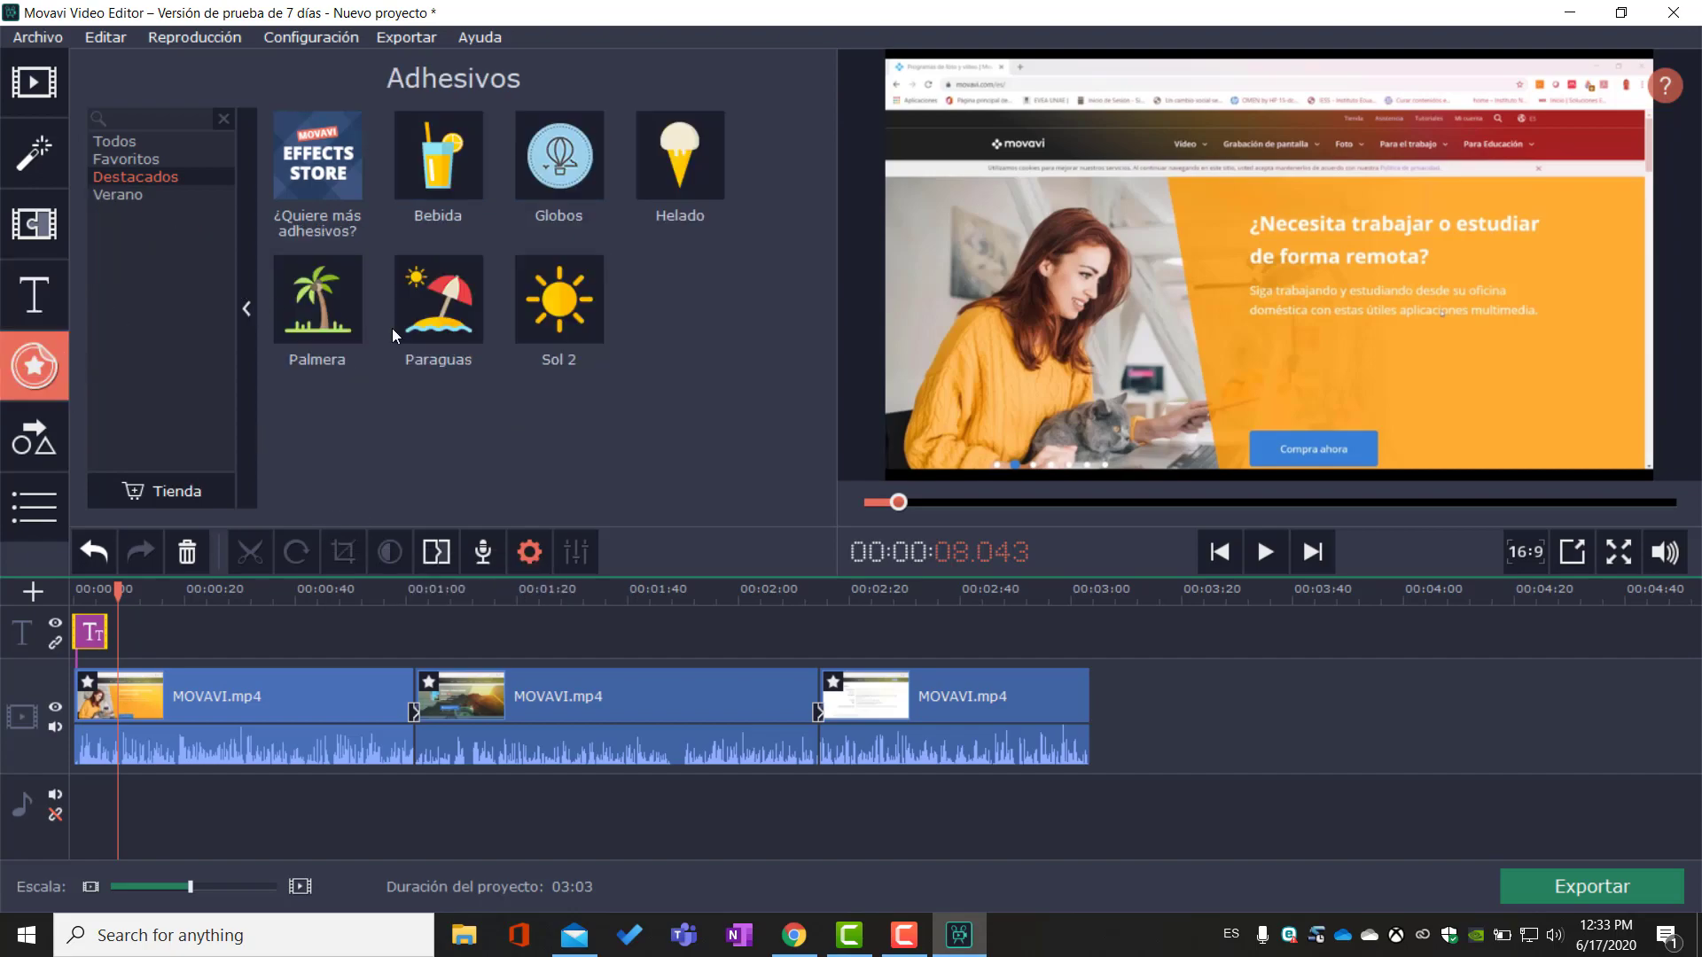
click(115, 142)
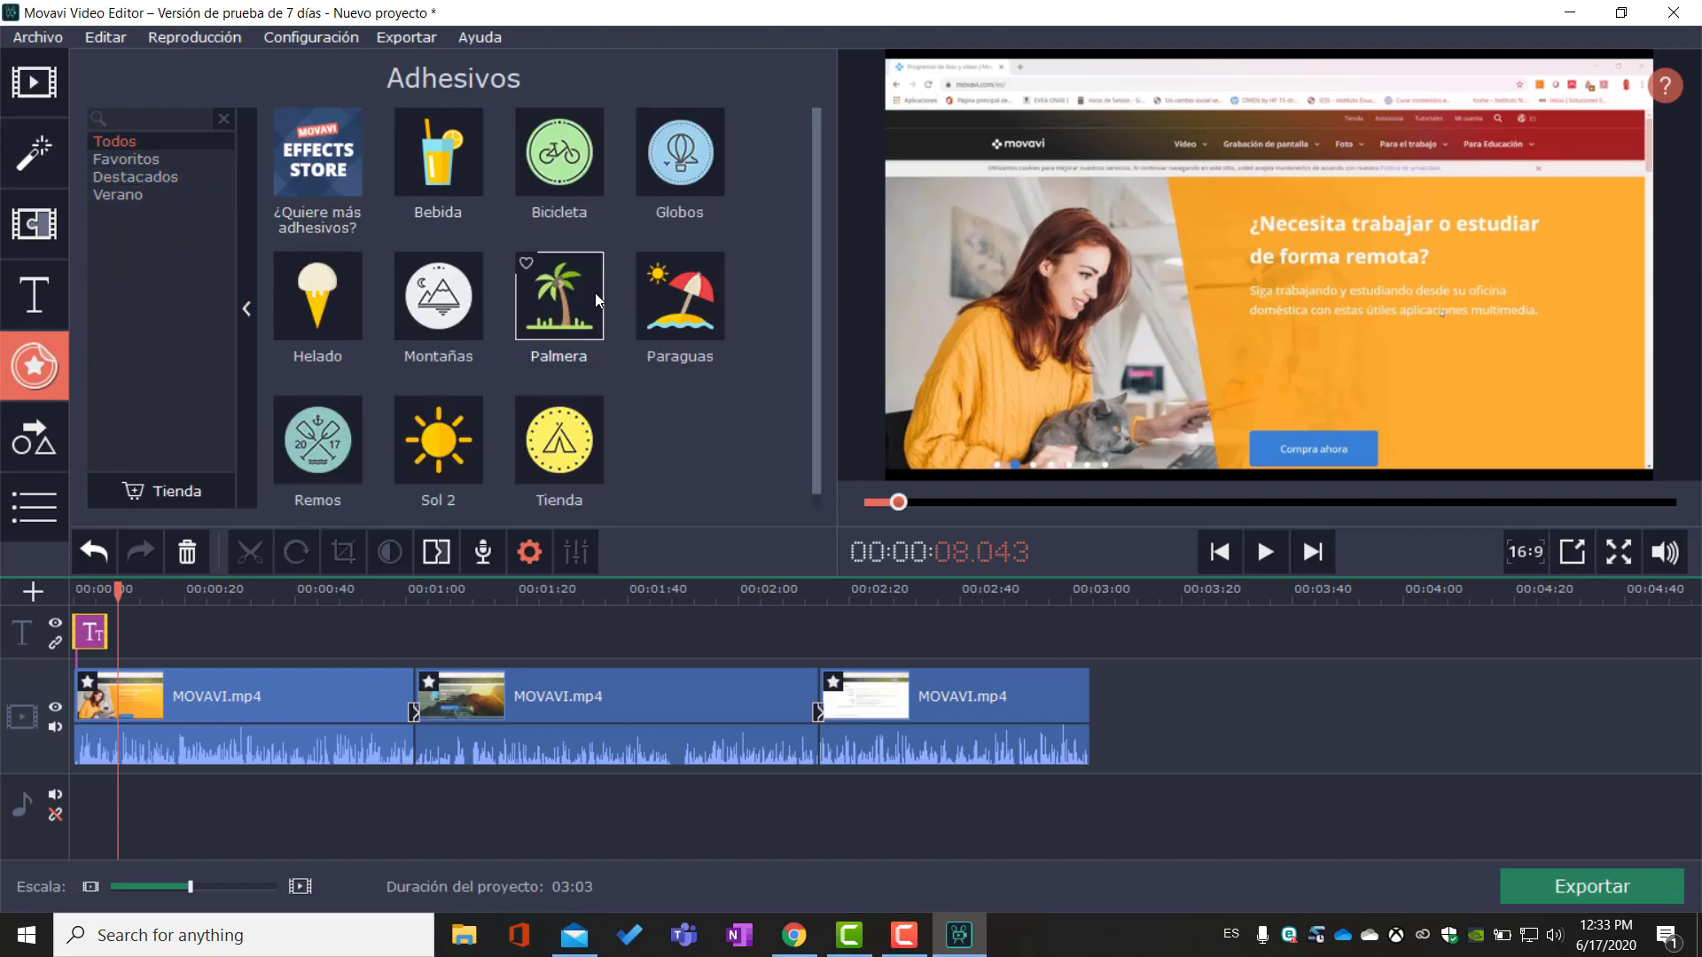
scroll(591, 290, down, 1)
scroll(402, 225, up, 1)
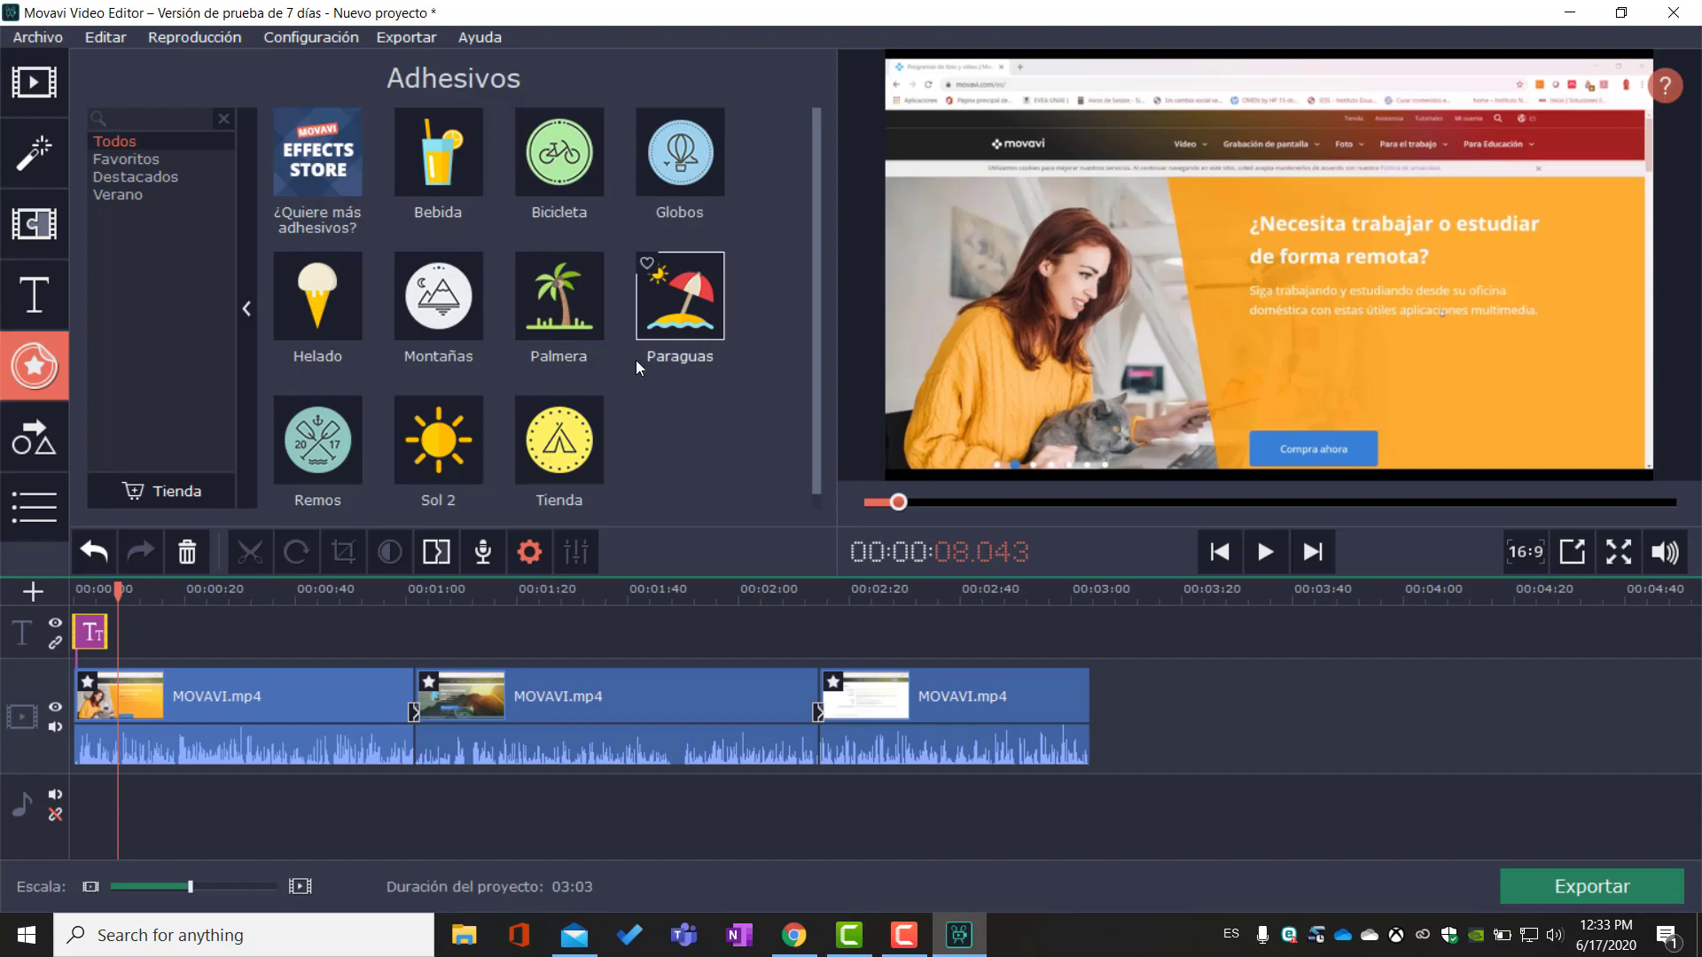
Step: Place the Globos sticker on the title track at about 29 seconds, shrink it and move it to the video frame's upper-right corner
scroll(674, 381, down, 1)
scroll(731, 438, up, 1)
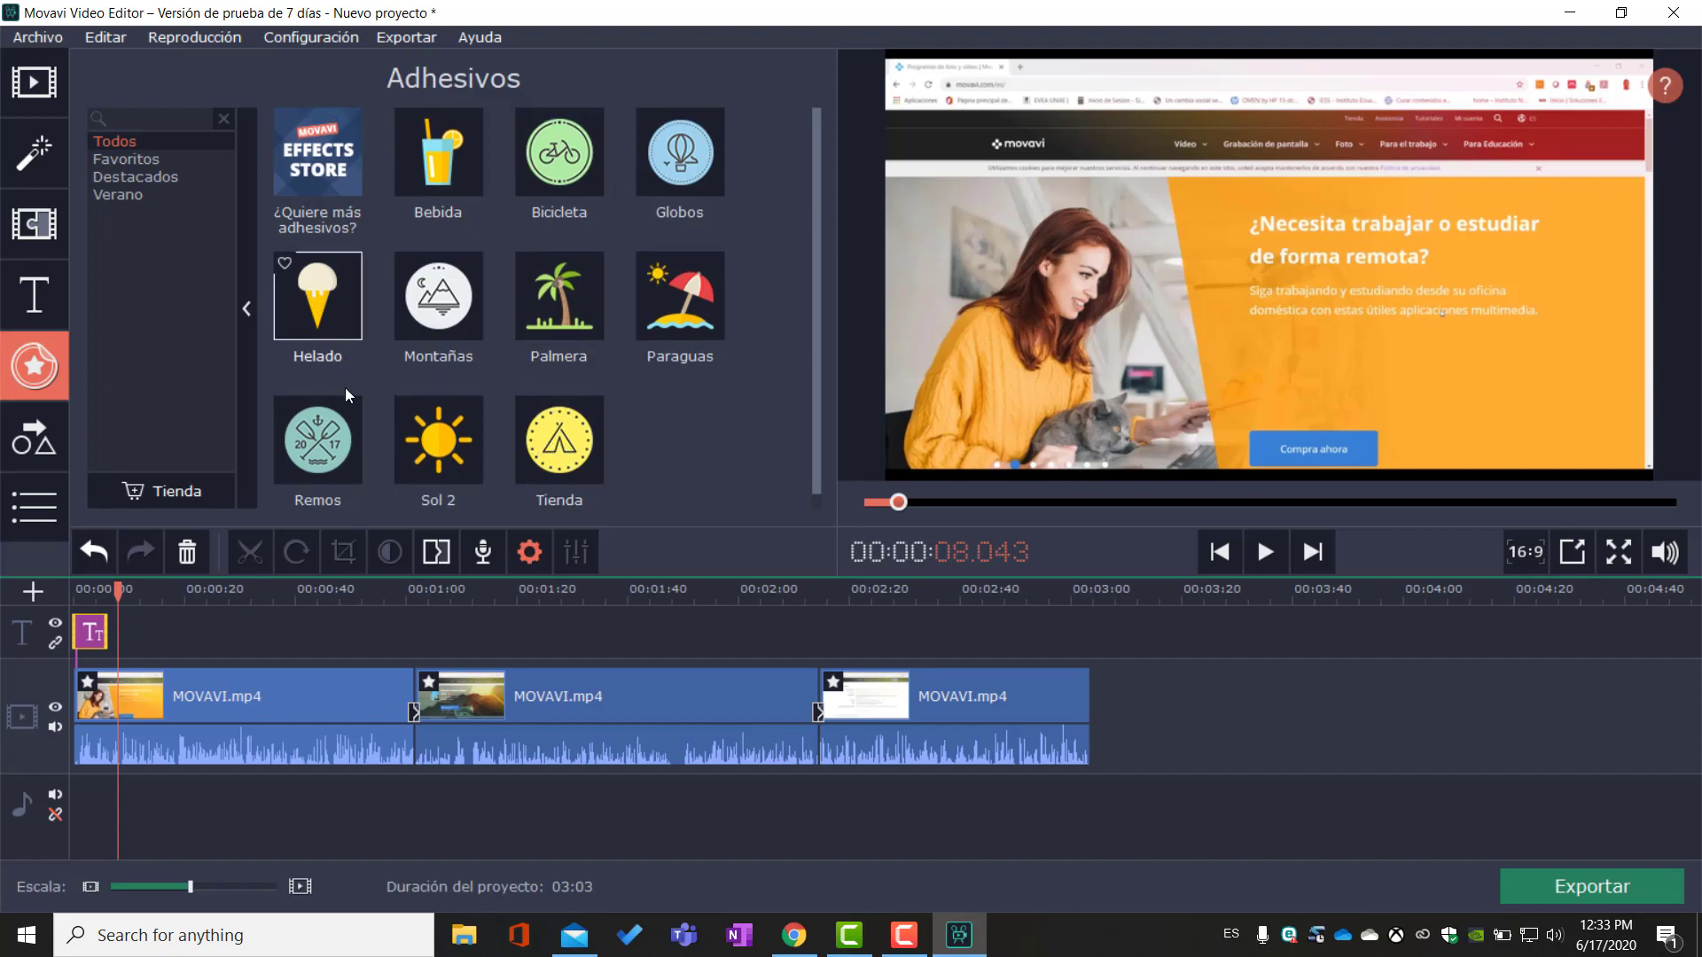
click(218, 590)
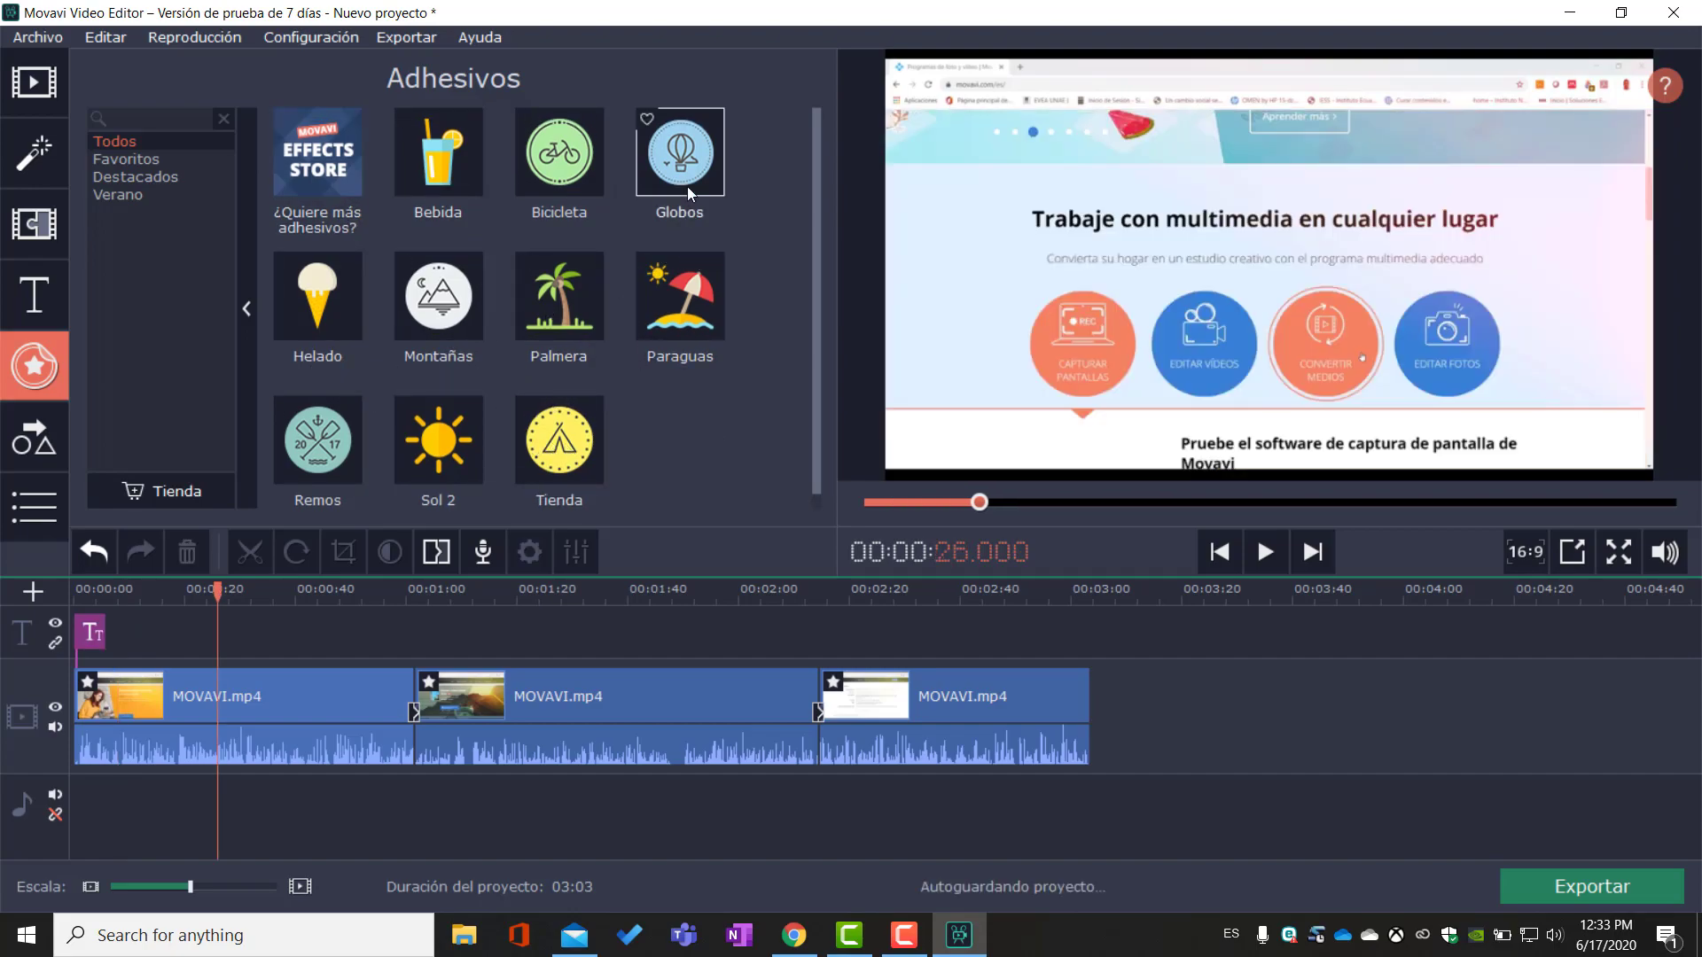
drag(688, 183, 232, 620)
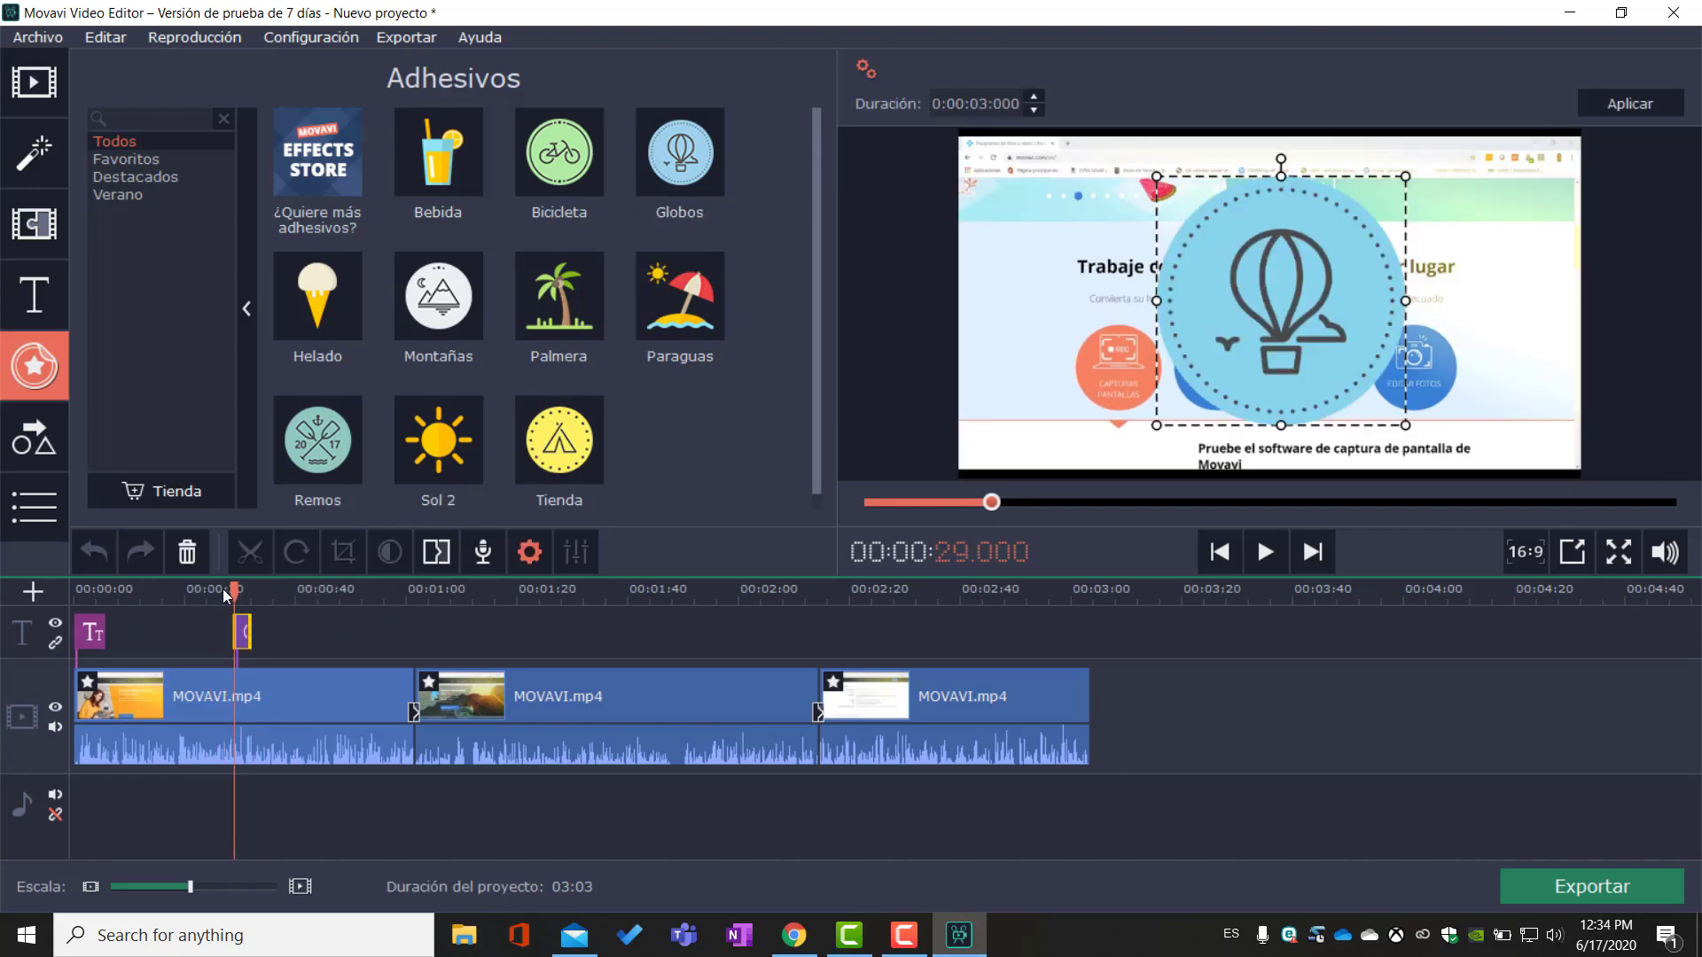
drag(1402, 174, 1269, 312)
drag(1221, 385, 1467, 280)
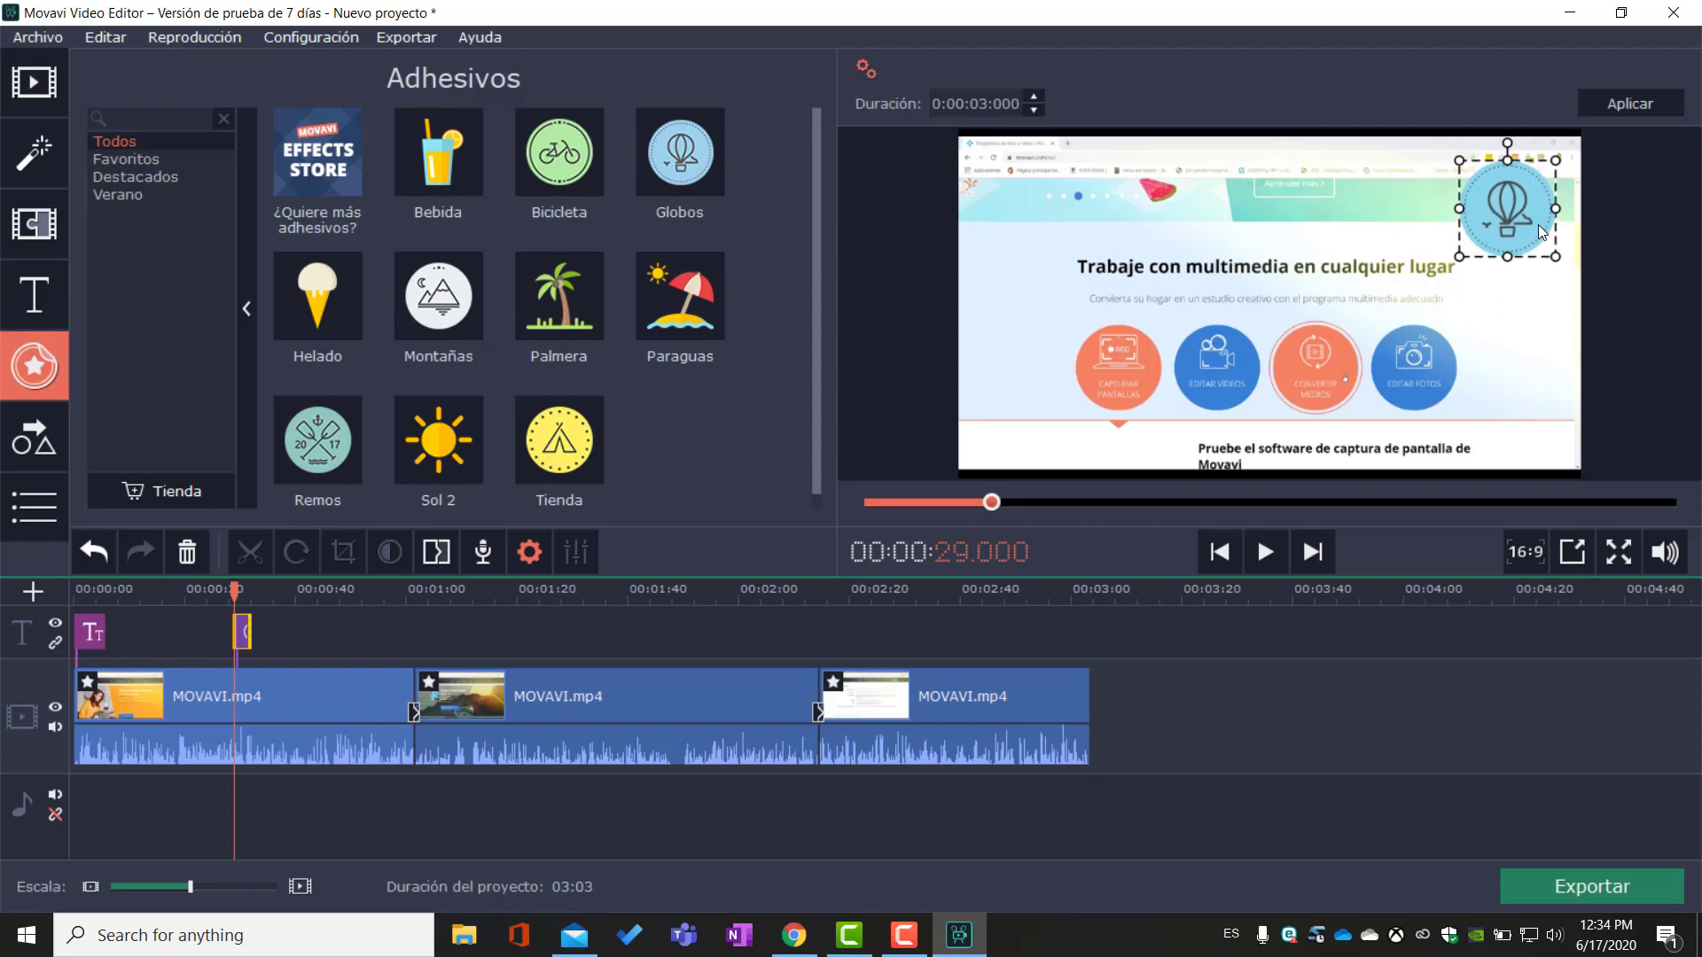
Step: Extend the Globos sticker on the timeline to end at about 51 seconds and preview it at 44.2 seconds
drag(251, 631, 545, 631)
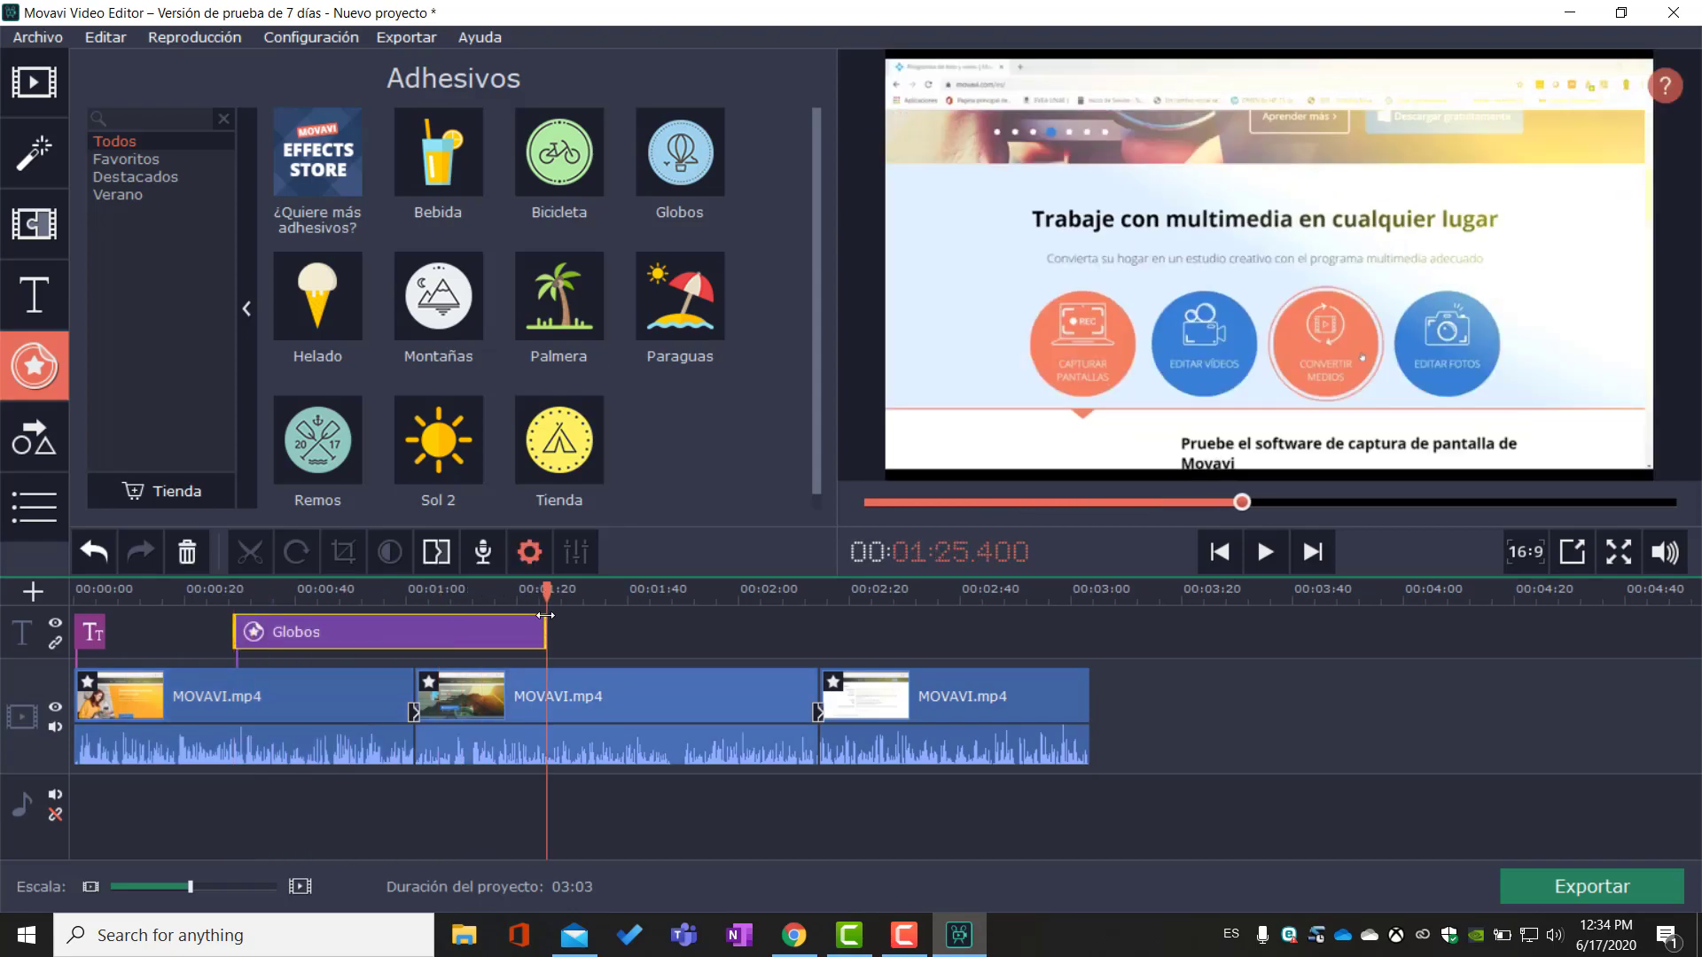
click(151, 667)
drag(150, 667, 357, 653)
drag(359, 588, 319, 588)
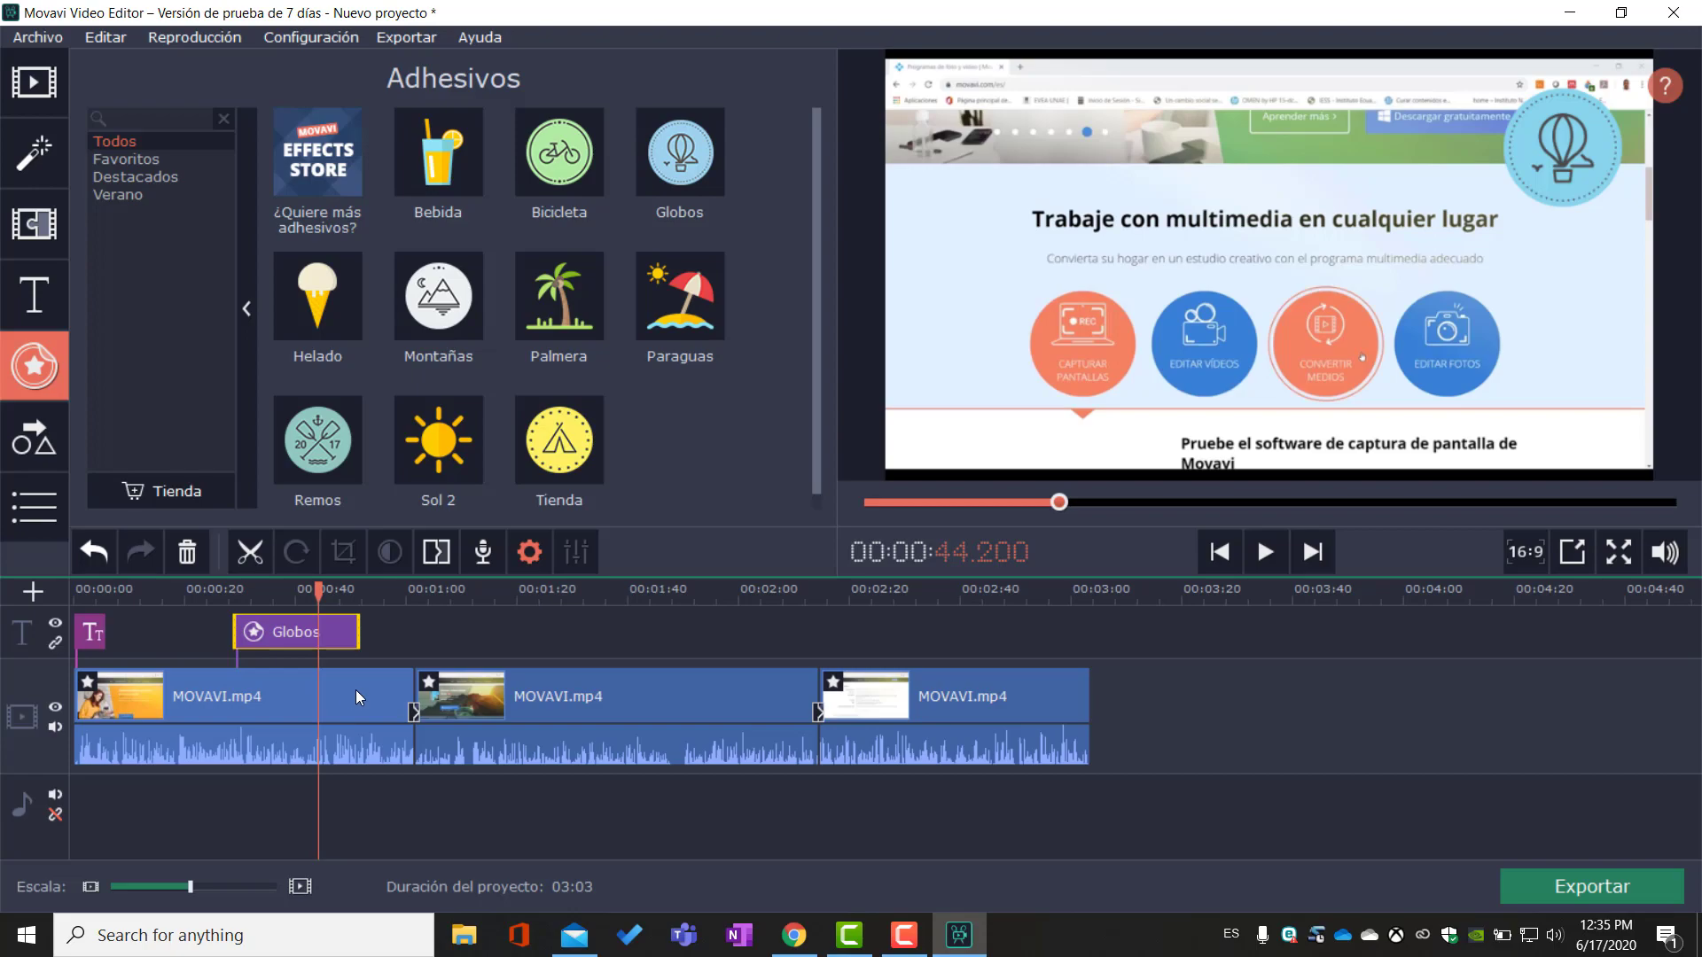
Step: Open the export settings in trial mode, name the file Movavi Video Editor and choose Máxima quality
click(1591, 886)
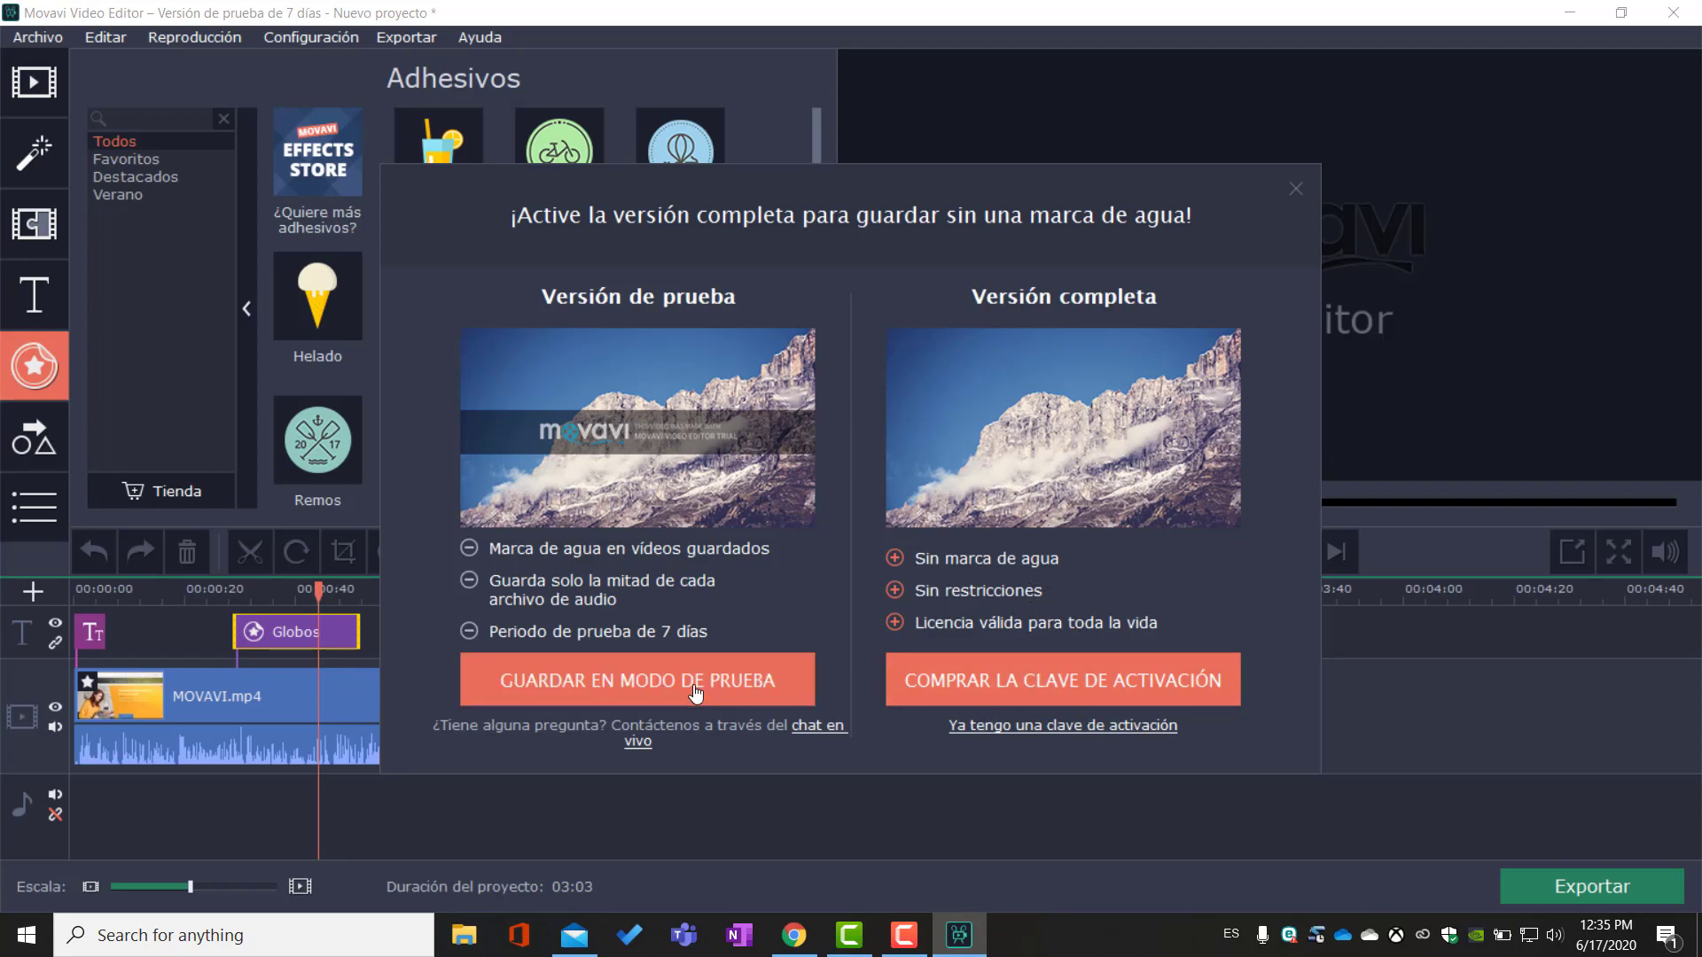
click(619, 691)
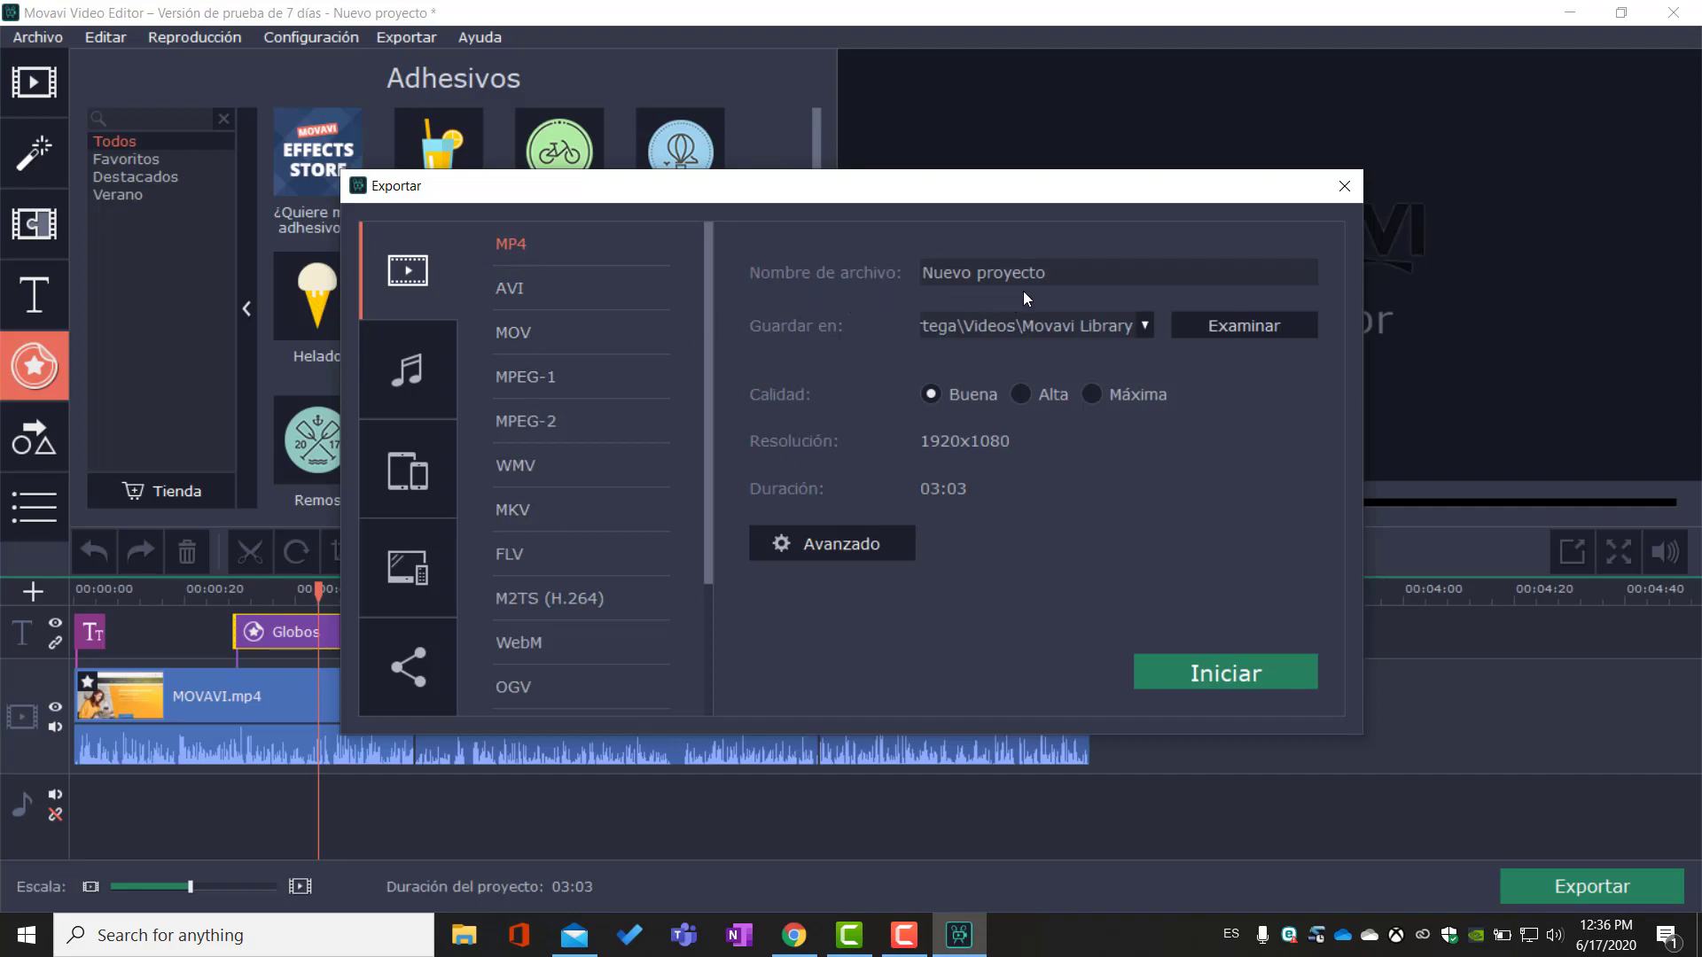
drag(1047, 273, 910, 272)
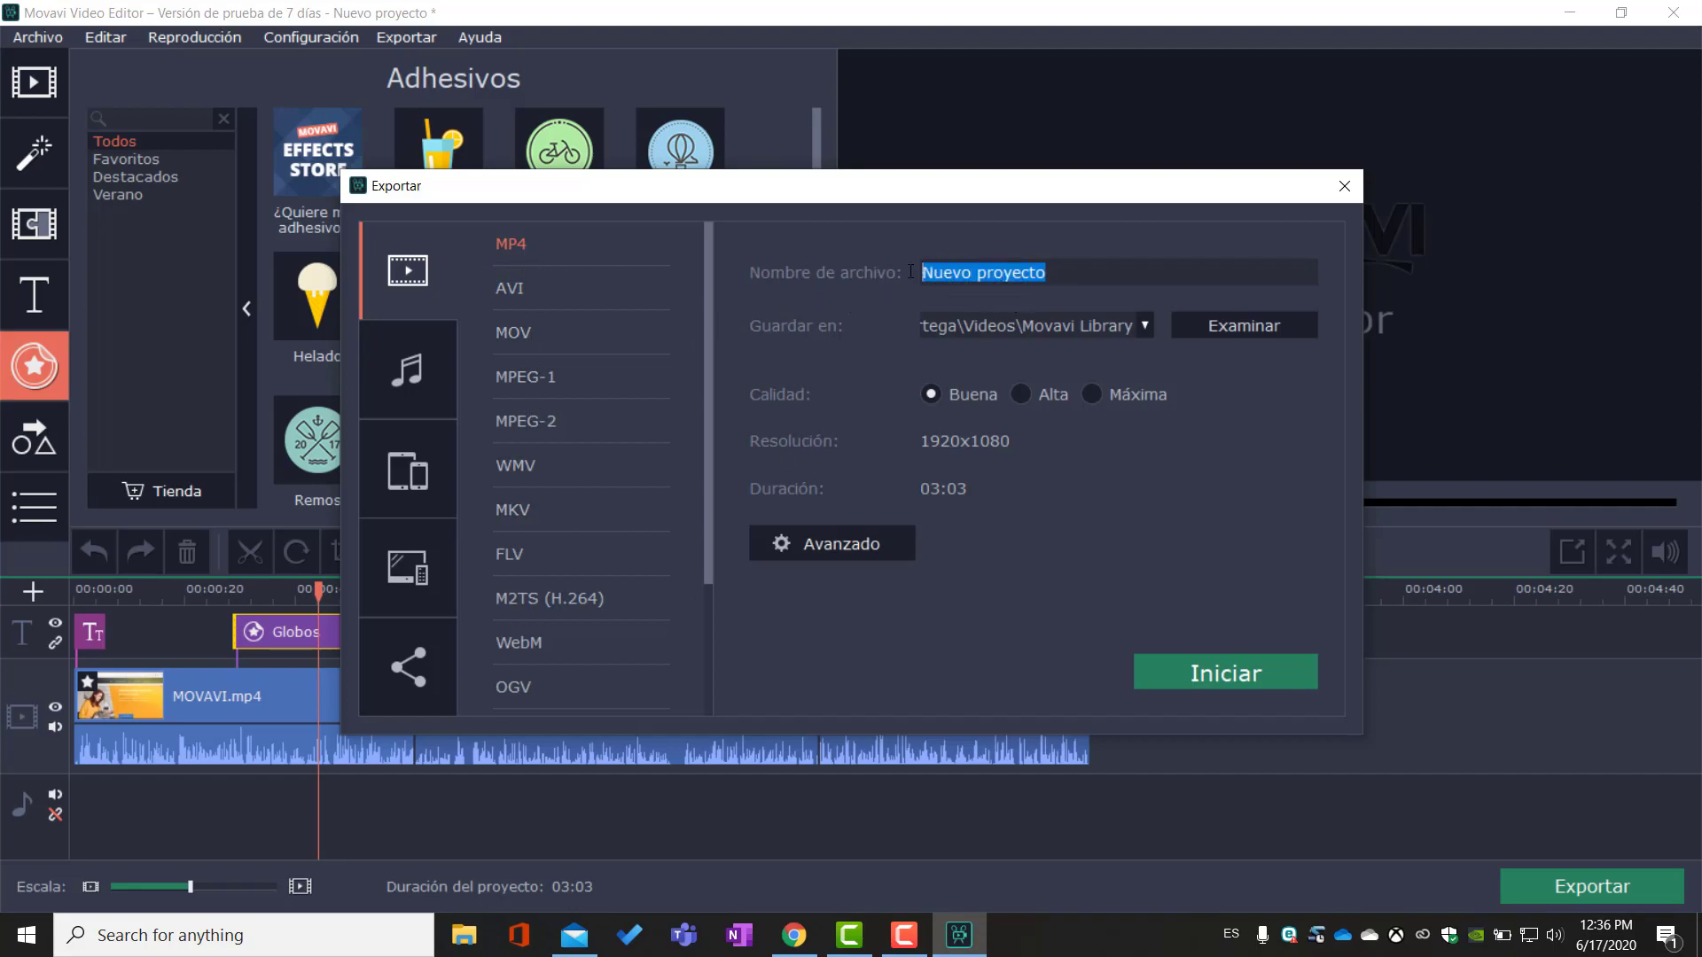
text(Movavi Video Editor)
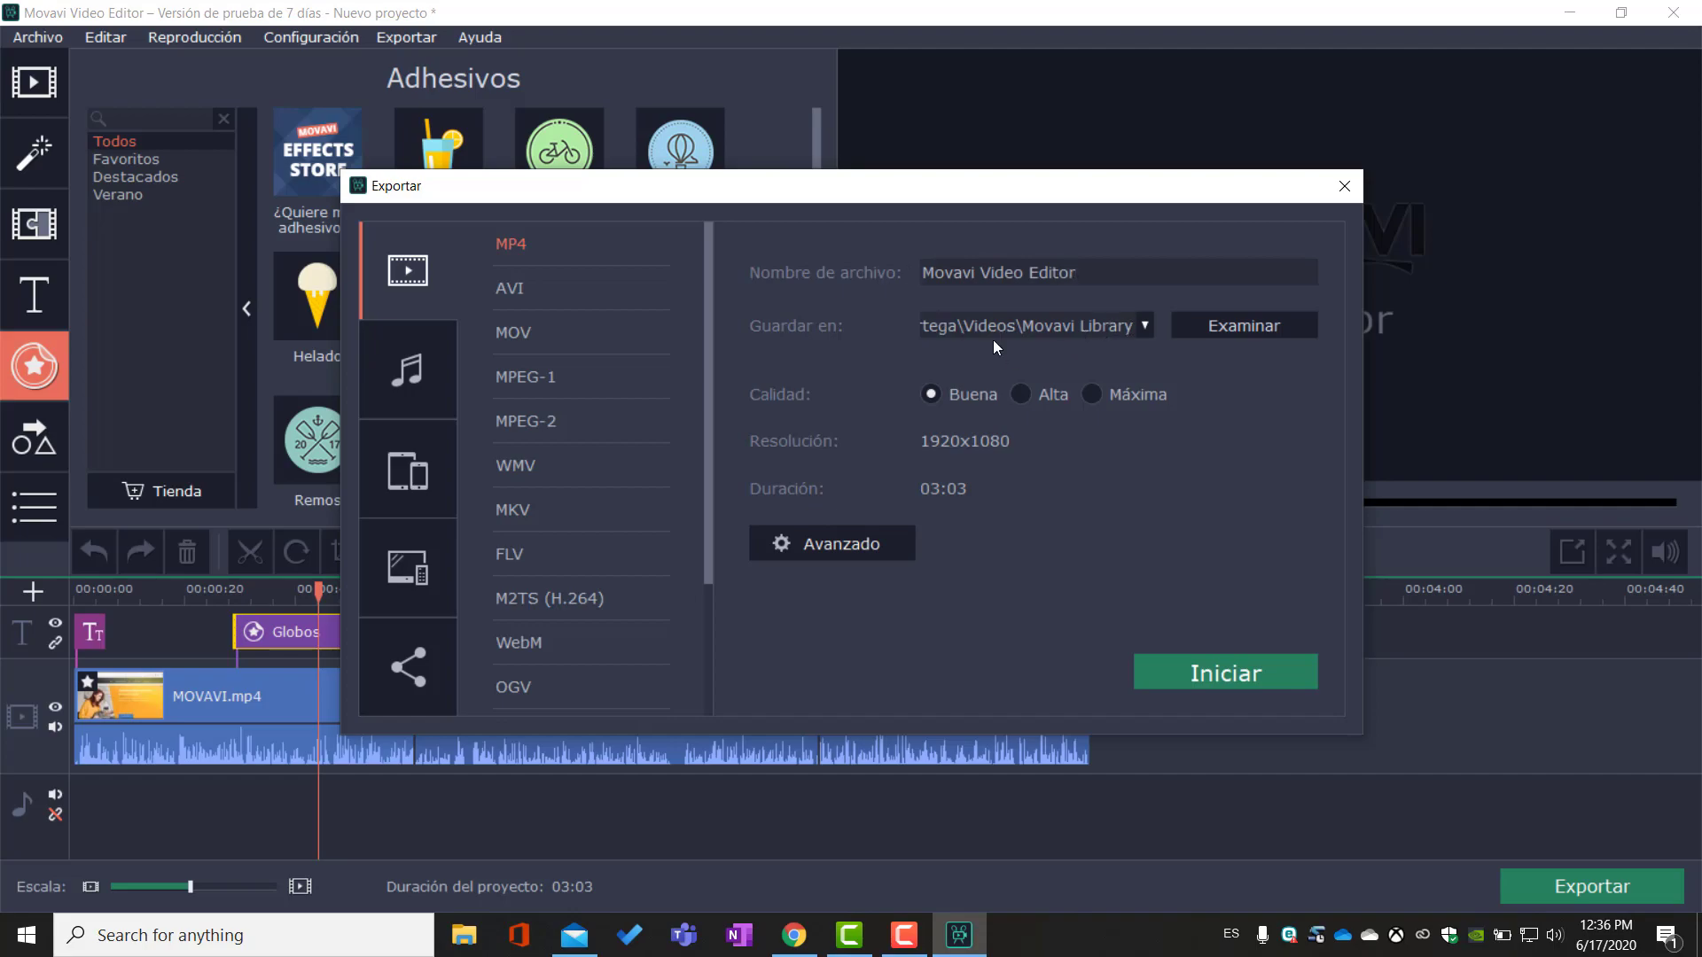
click(1092, 398)
Step: Review the advanced export settings, including the available resolutions and frame rates, keeping the current options
click(826, 553)
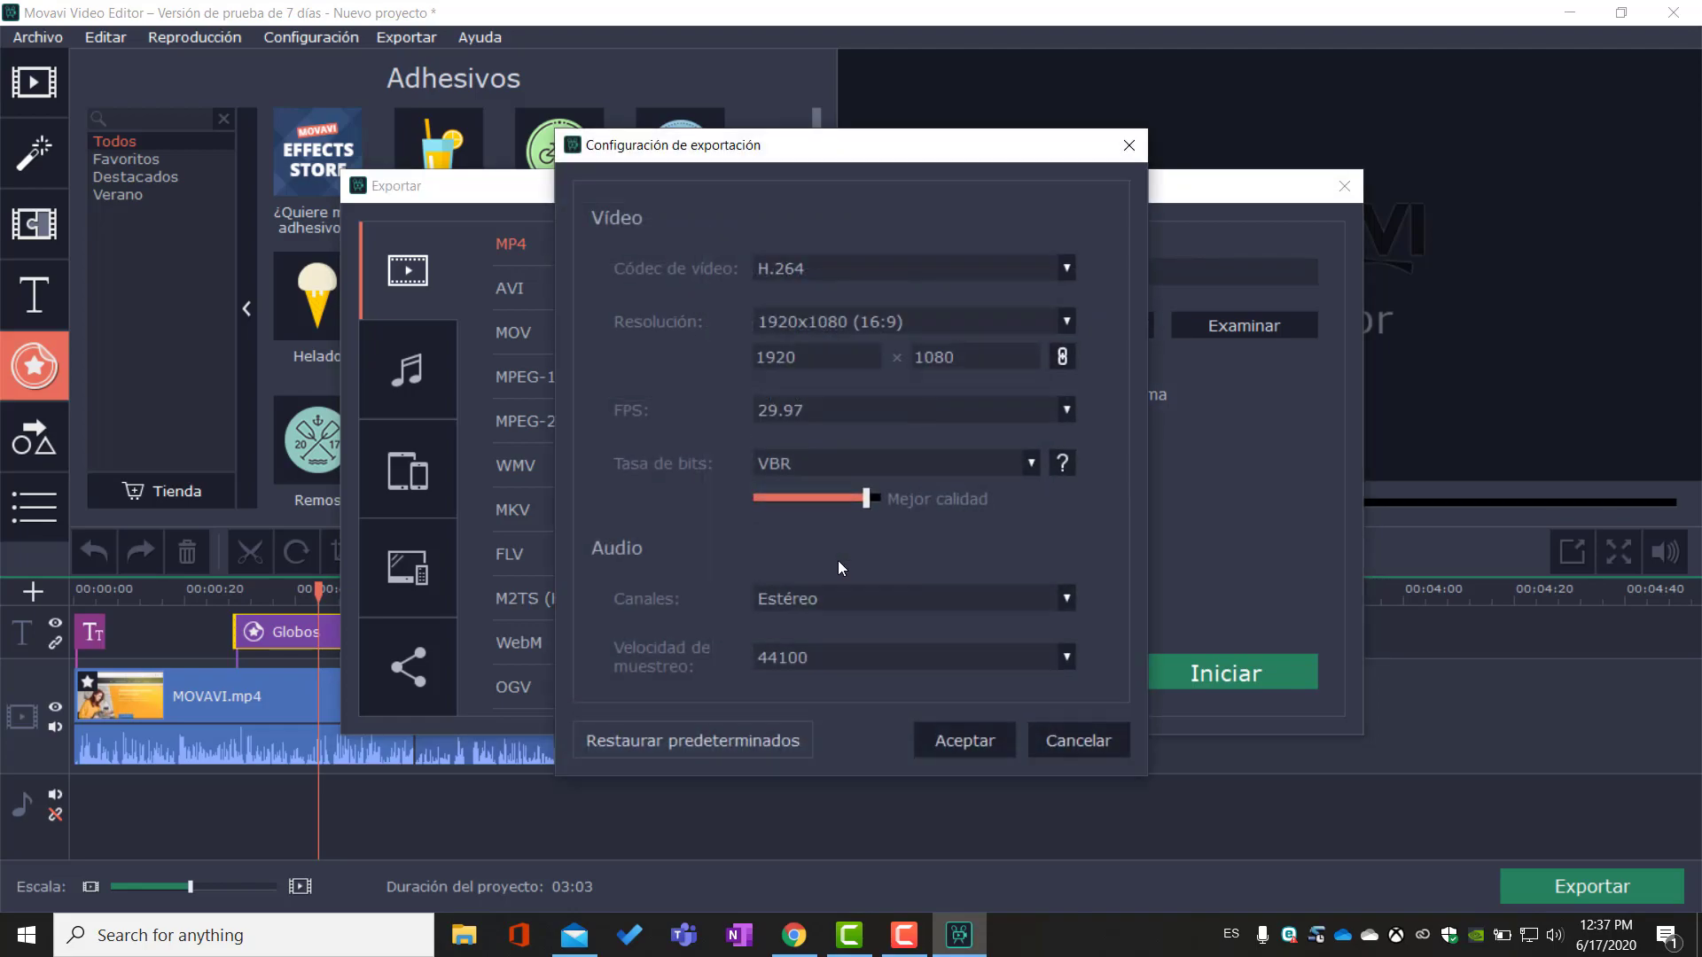
drag(842, 161, 501, 125)
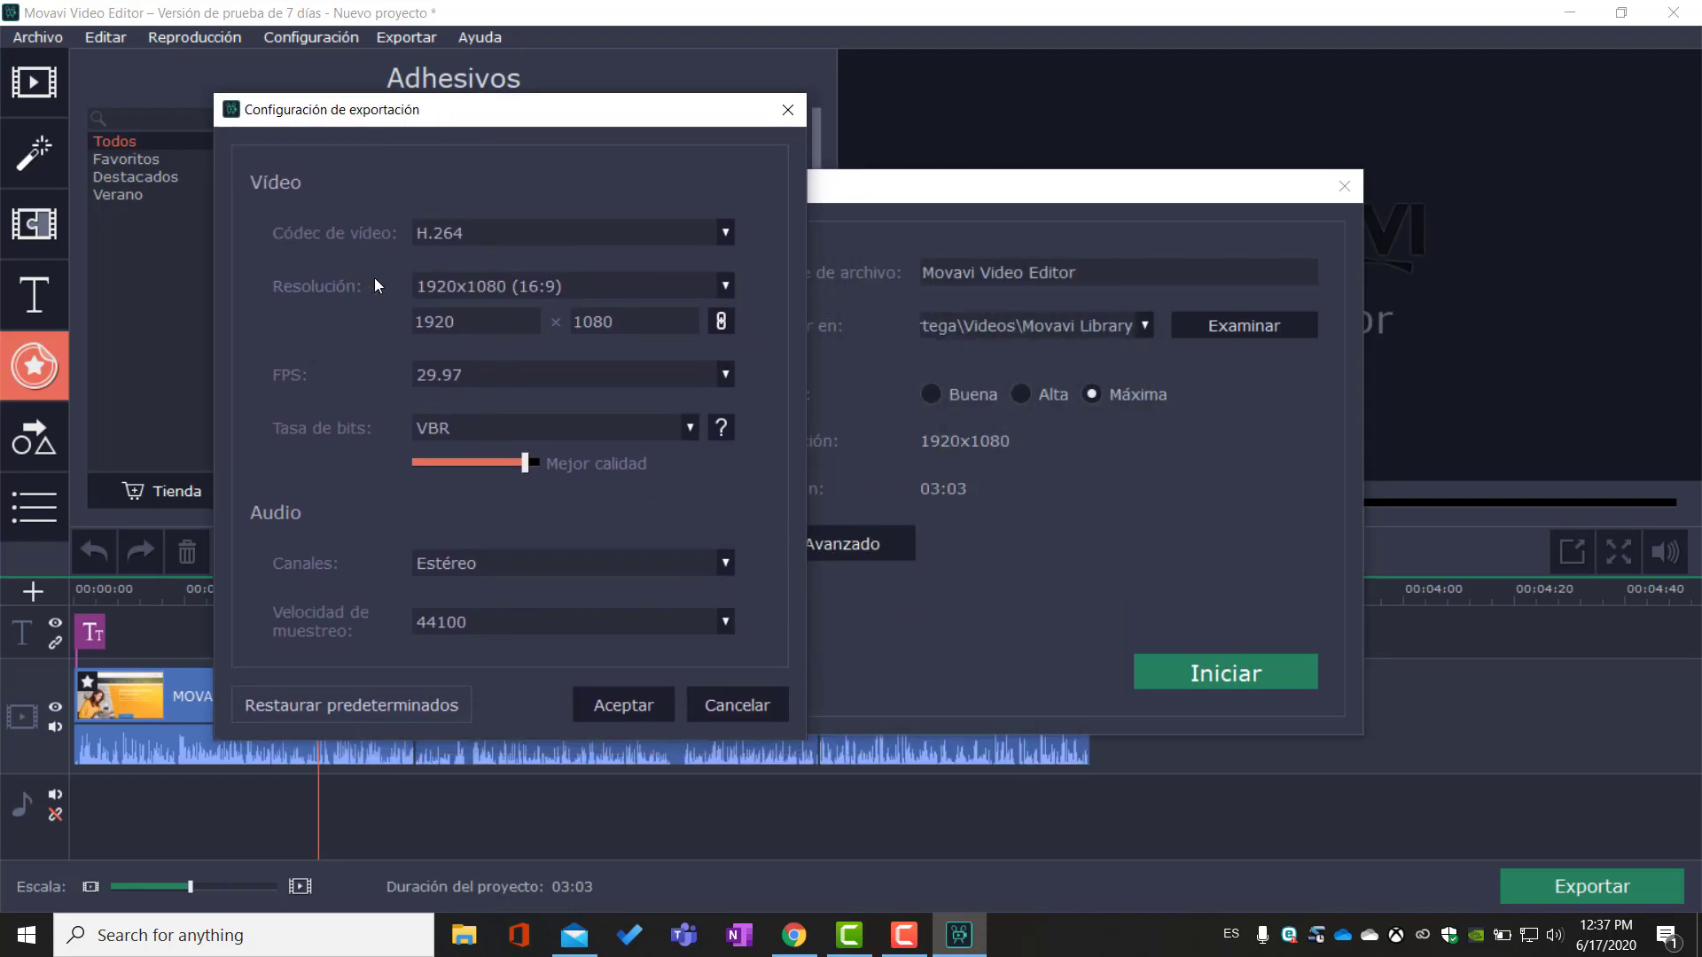
click(503, 288)
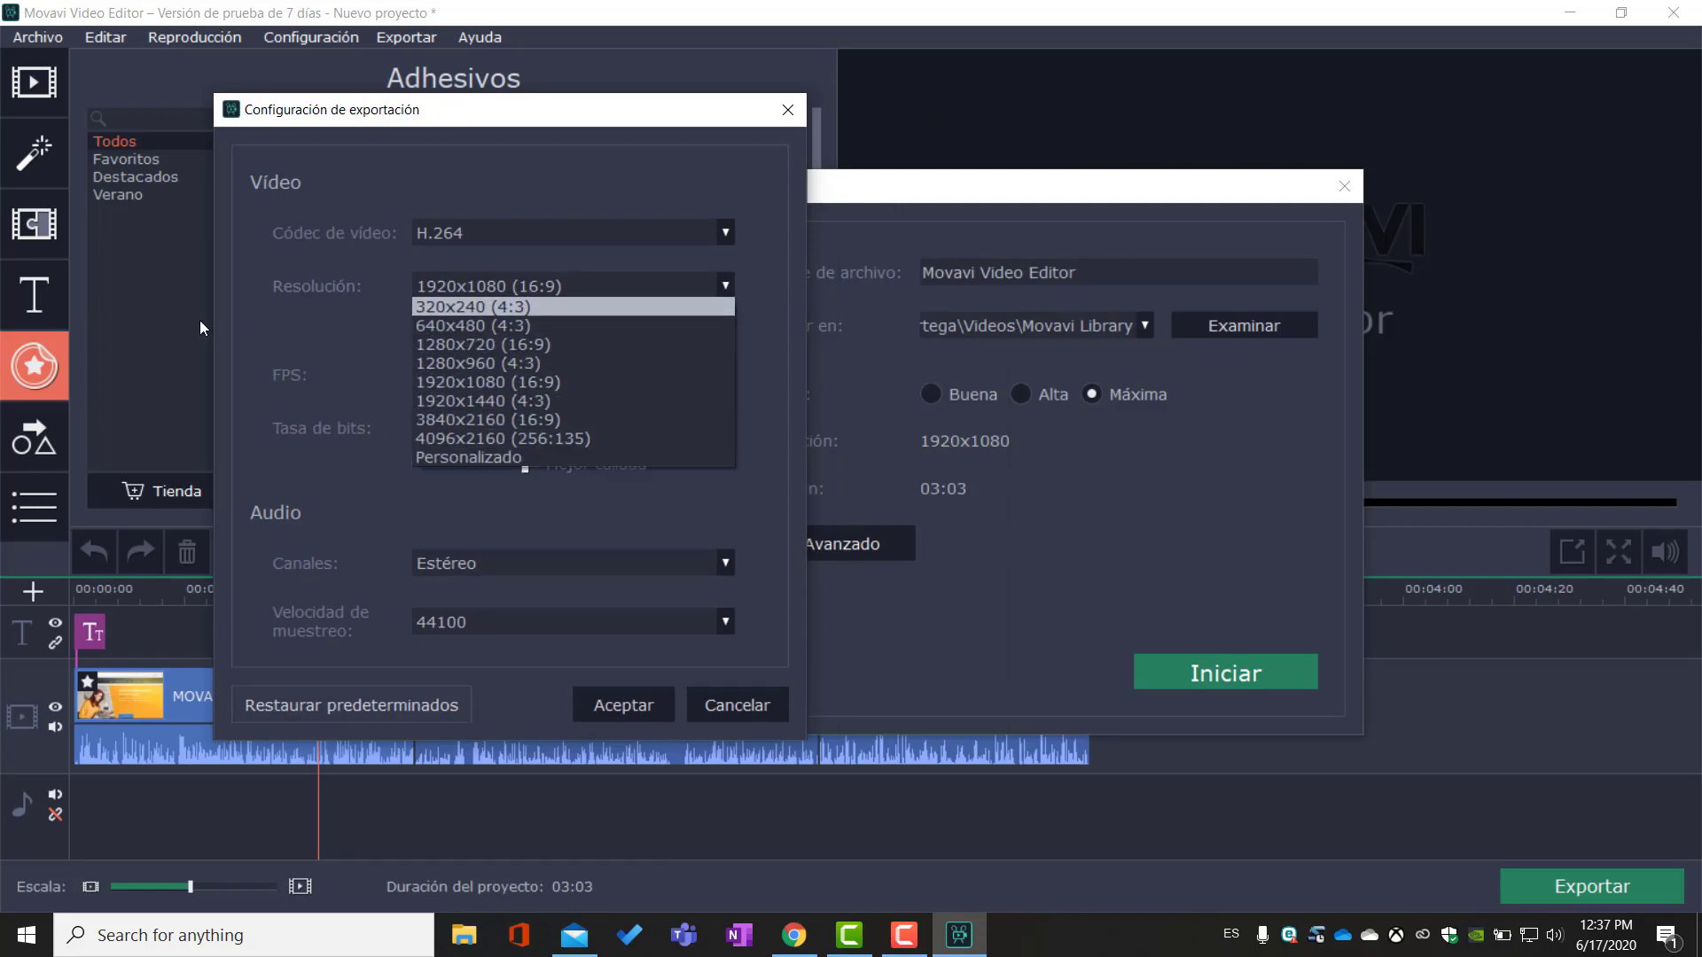
click(310, 395)
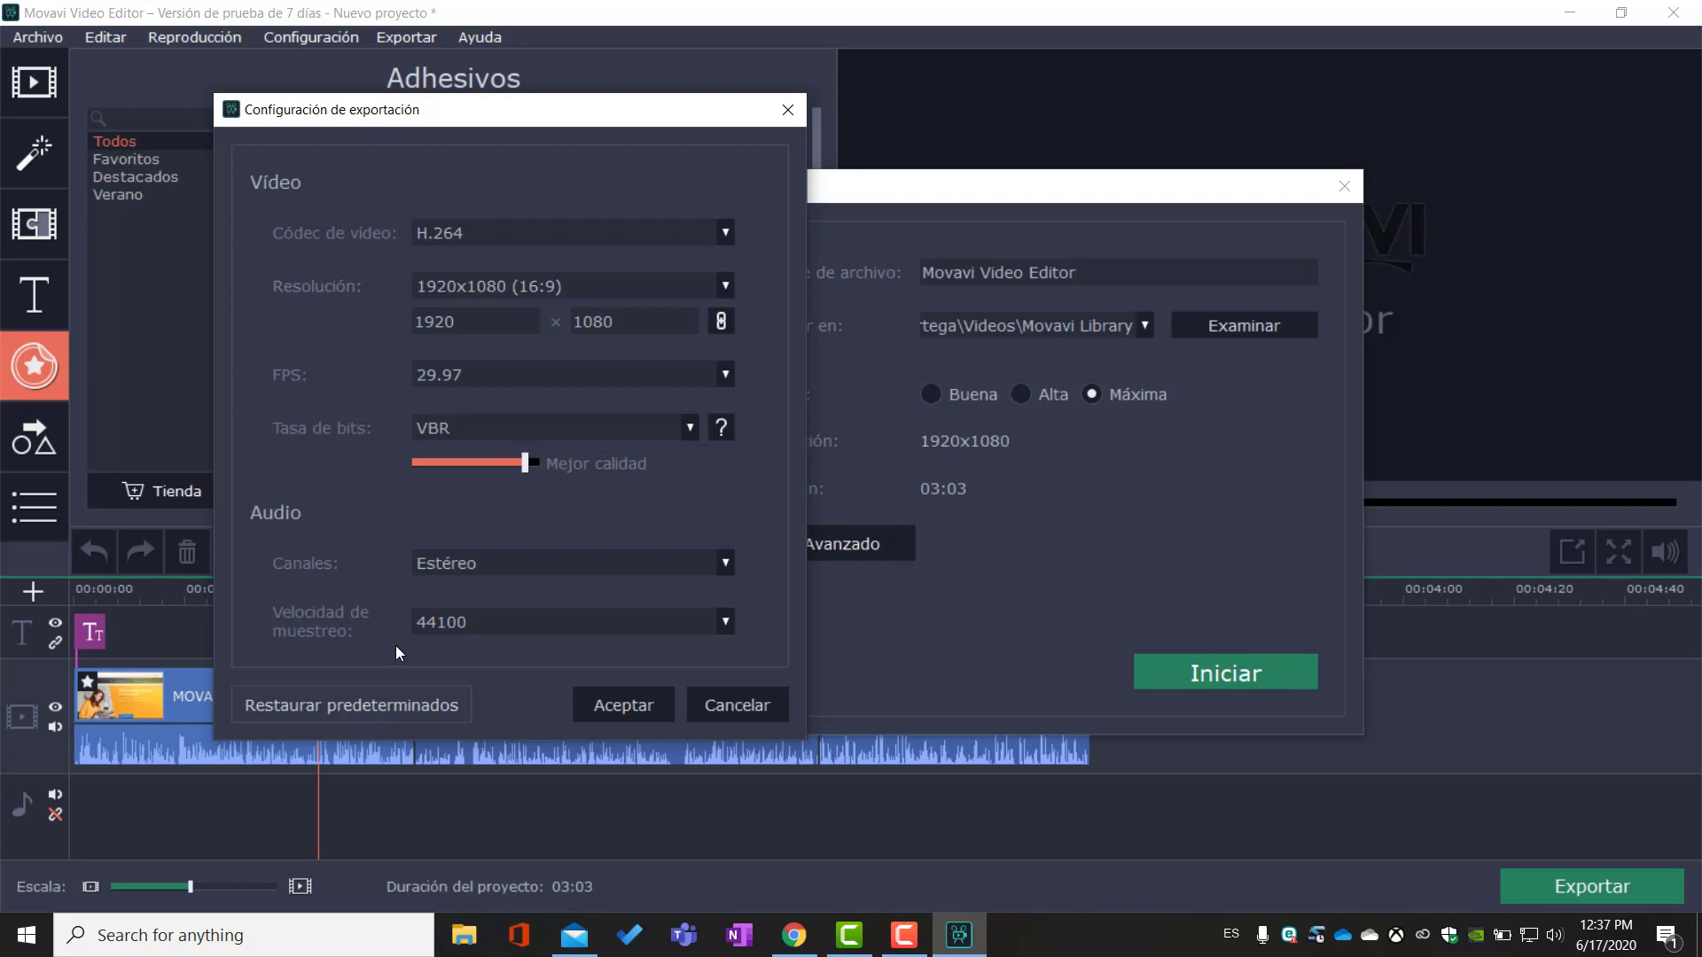
click(725, 374)
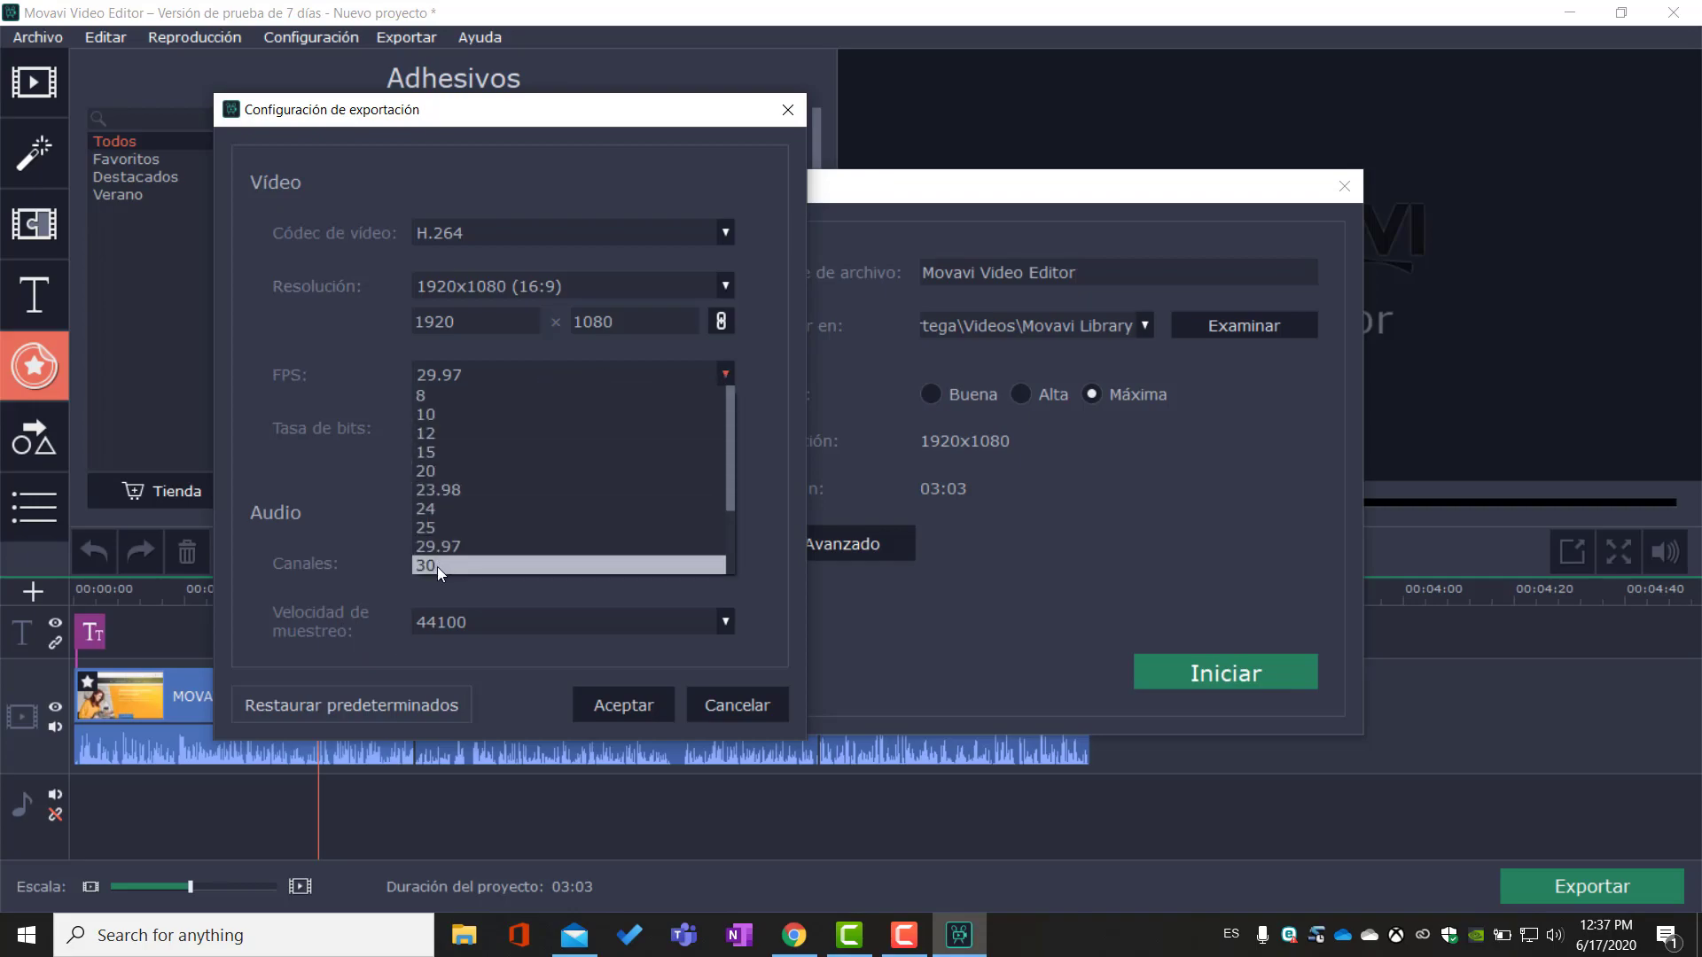
drag(732, 440, 730, 508)
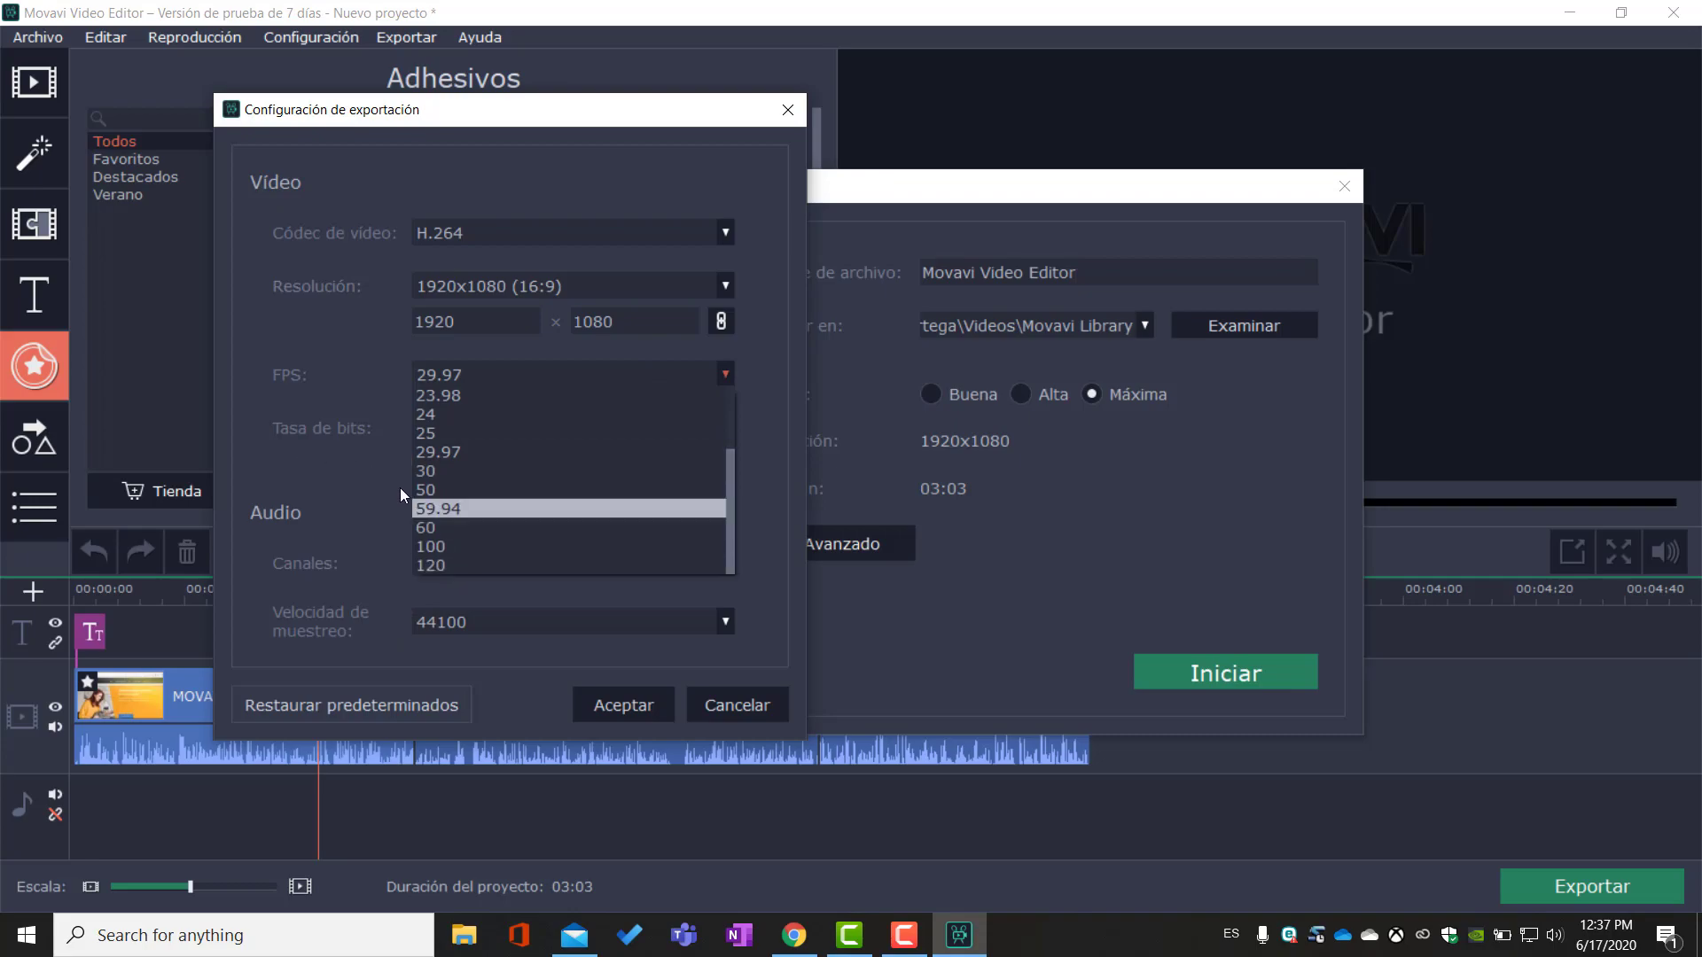
click(280, 465)
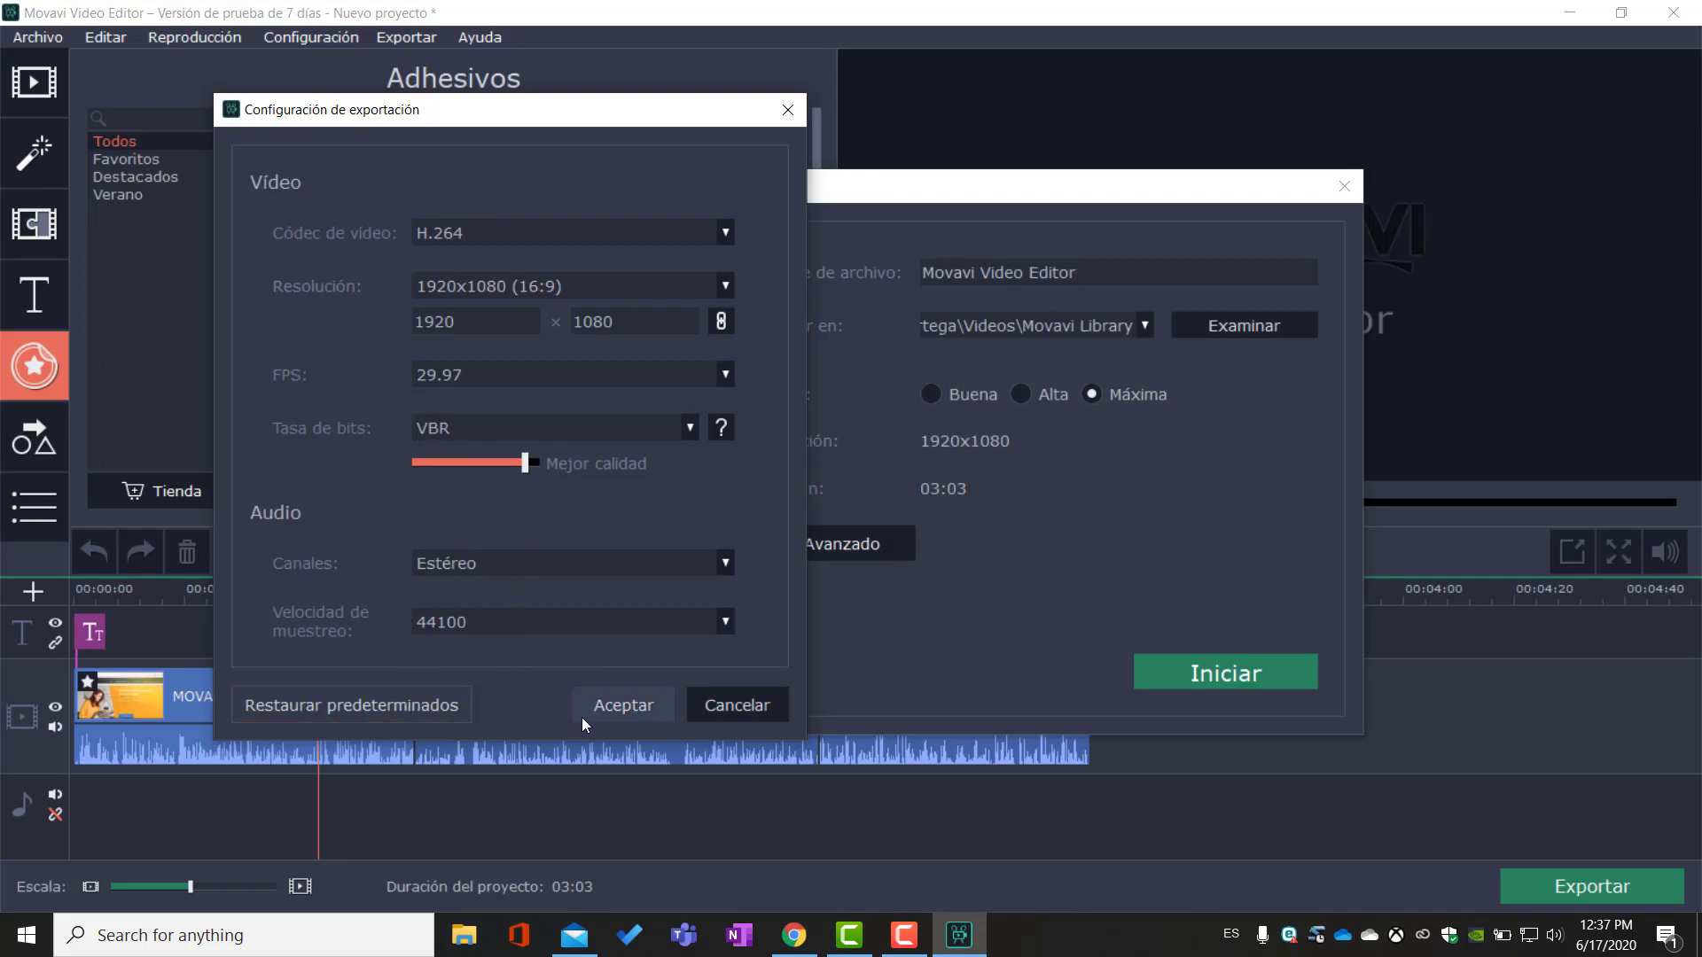
click(627, 709)
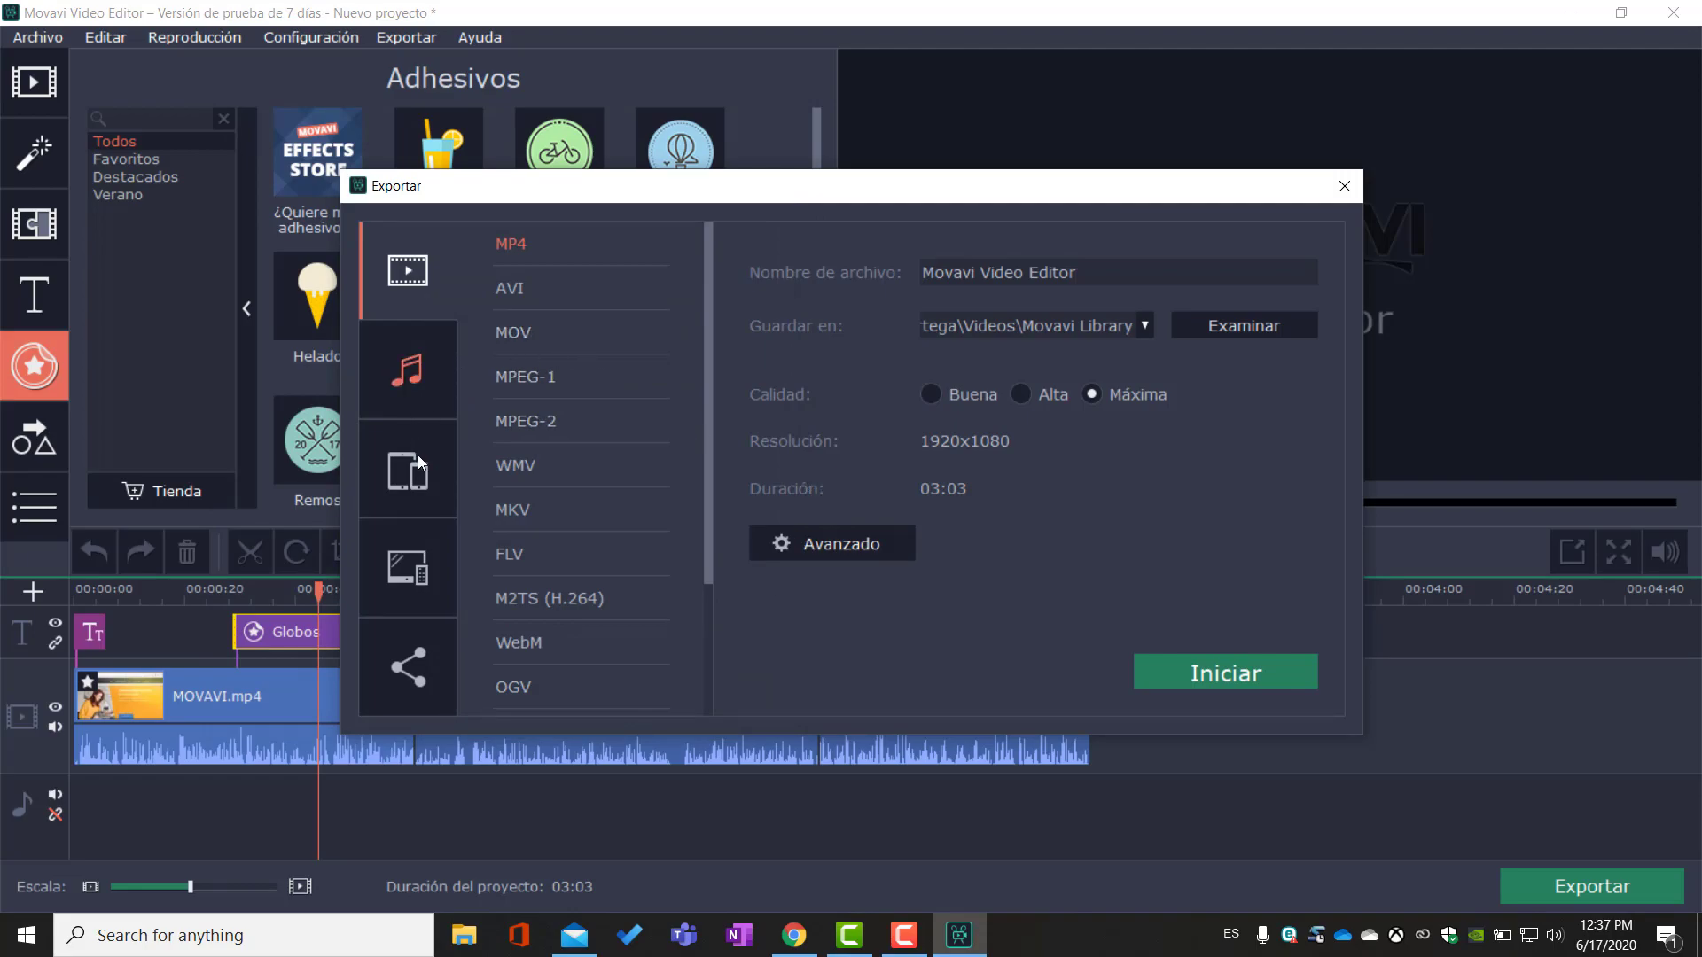
Step: Look through the export presets for audio, mobile devices and televisions, and the online sharing options
click(434, 381)
click(417, 485)
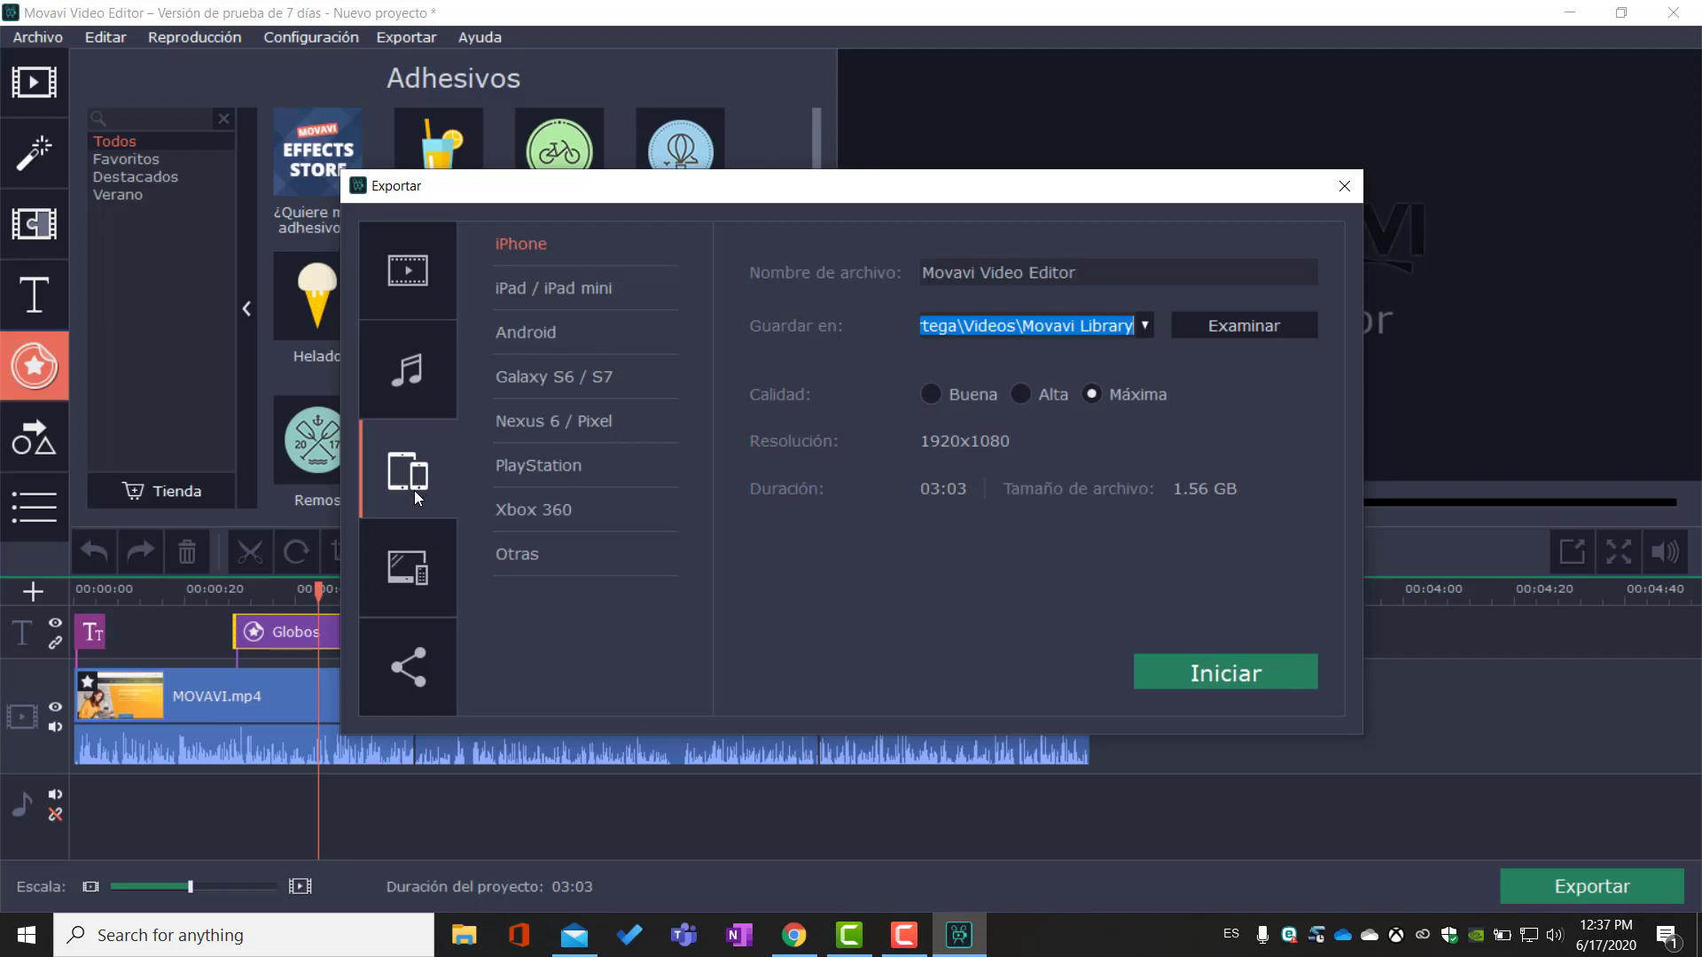
click(418, 572)
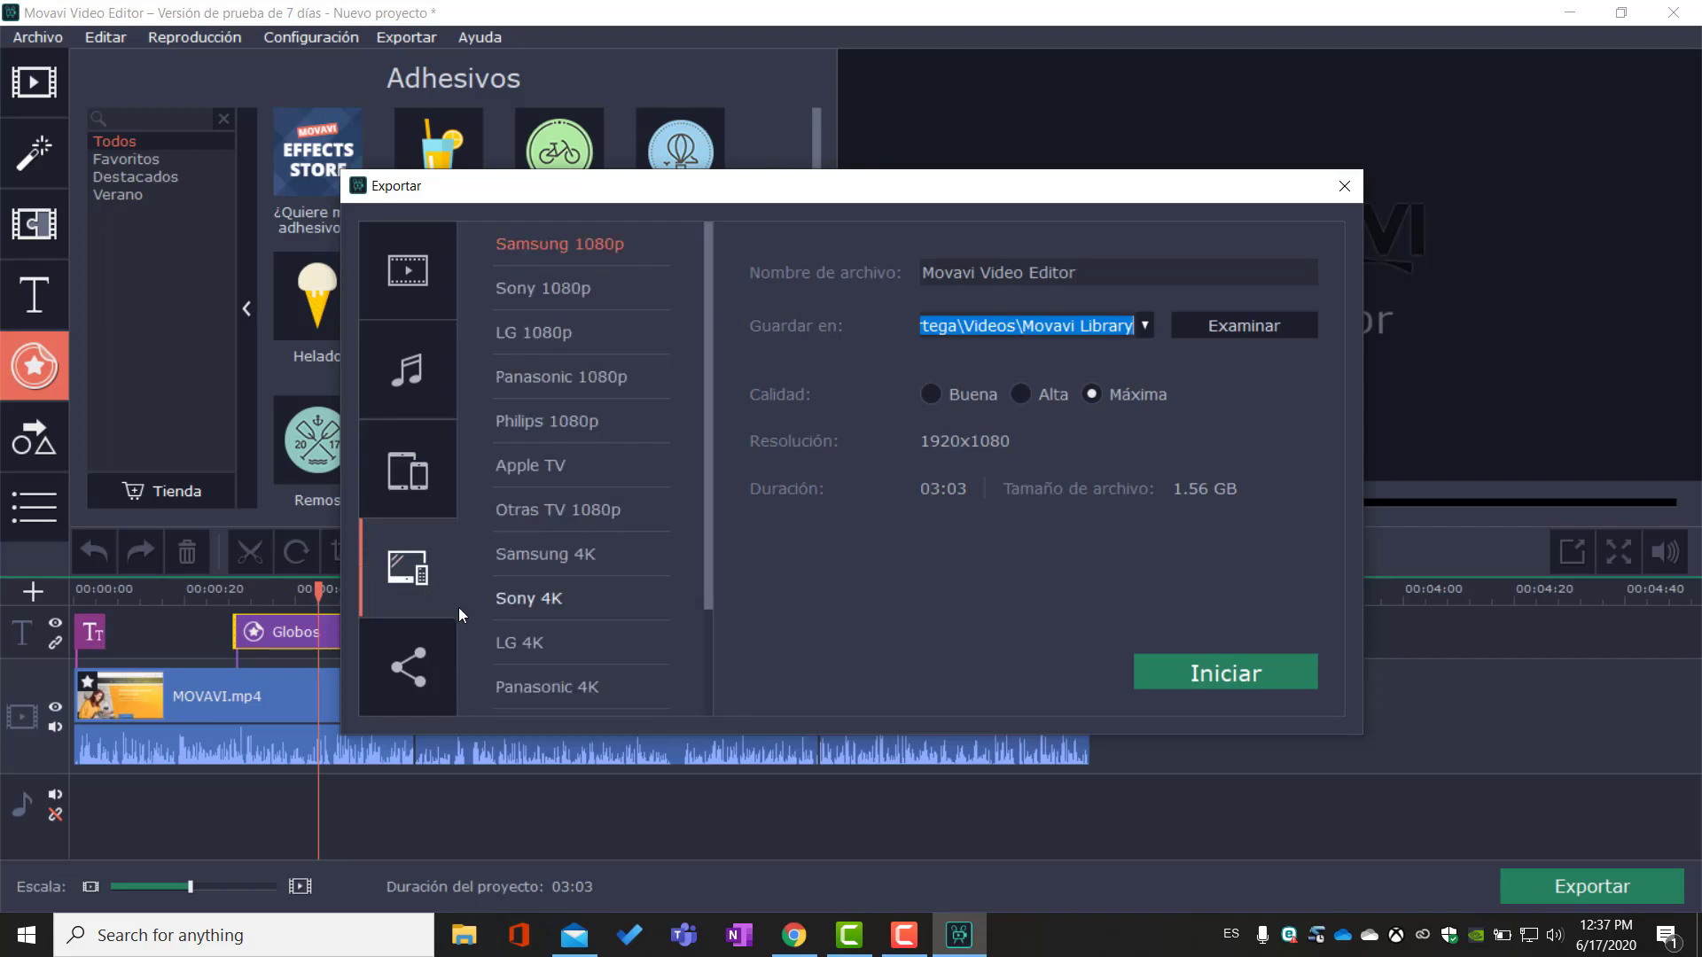
click(424, 654)
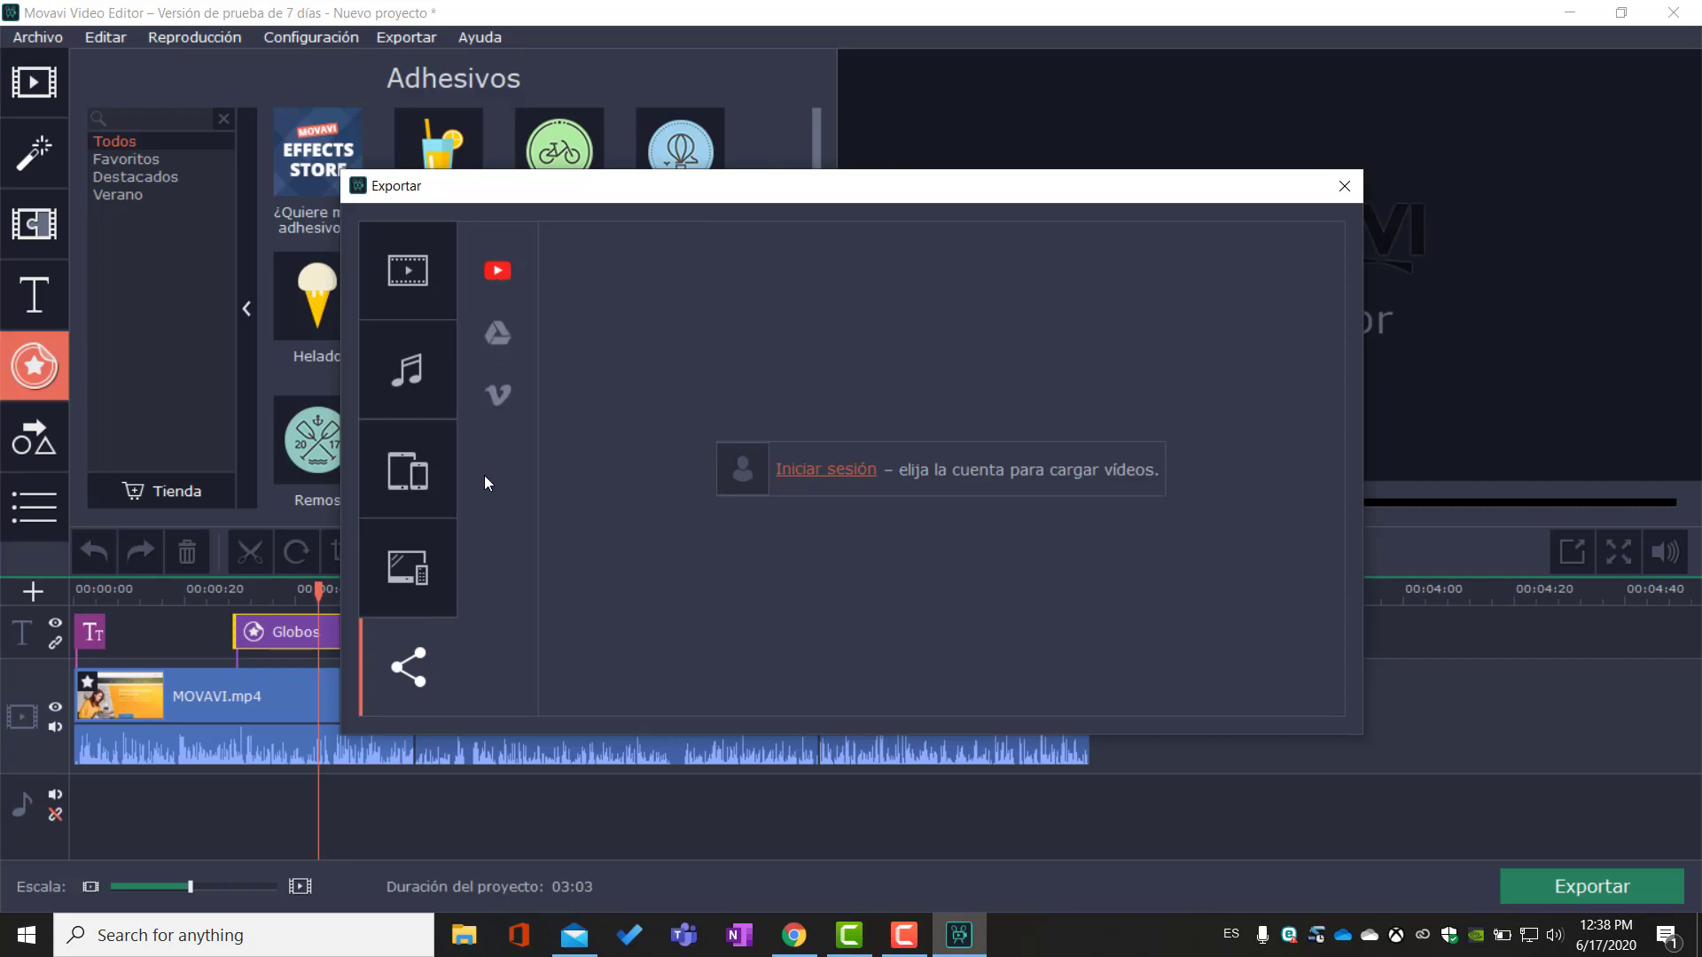
click(417, 483)
click(413, 387)
Step: Return to the MP4 video format and start the export, overwriting the existing Movavi Video Editor.mp4
click(401, 292)
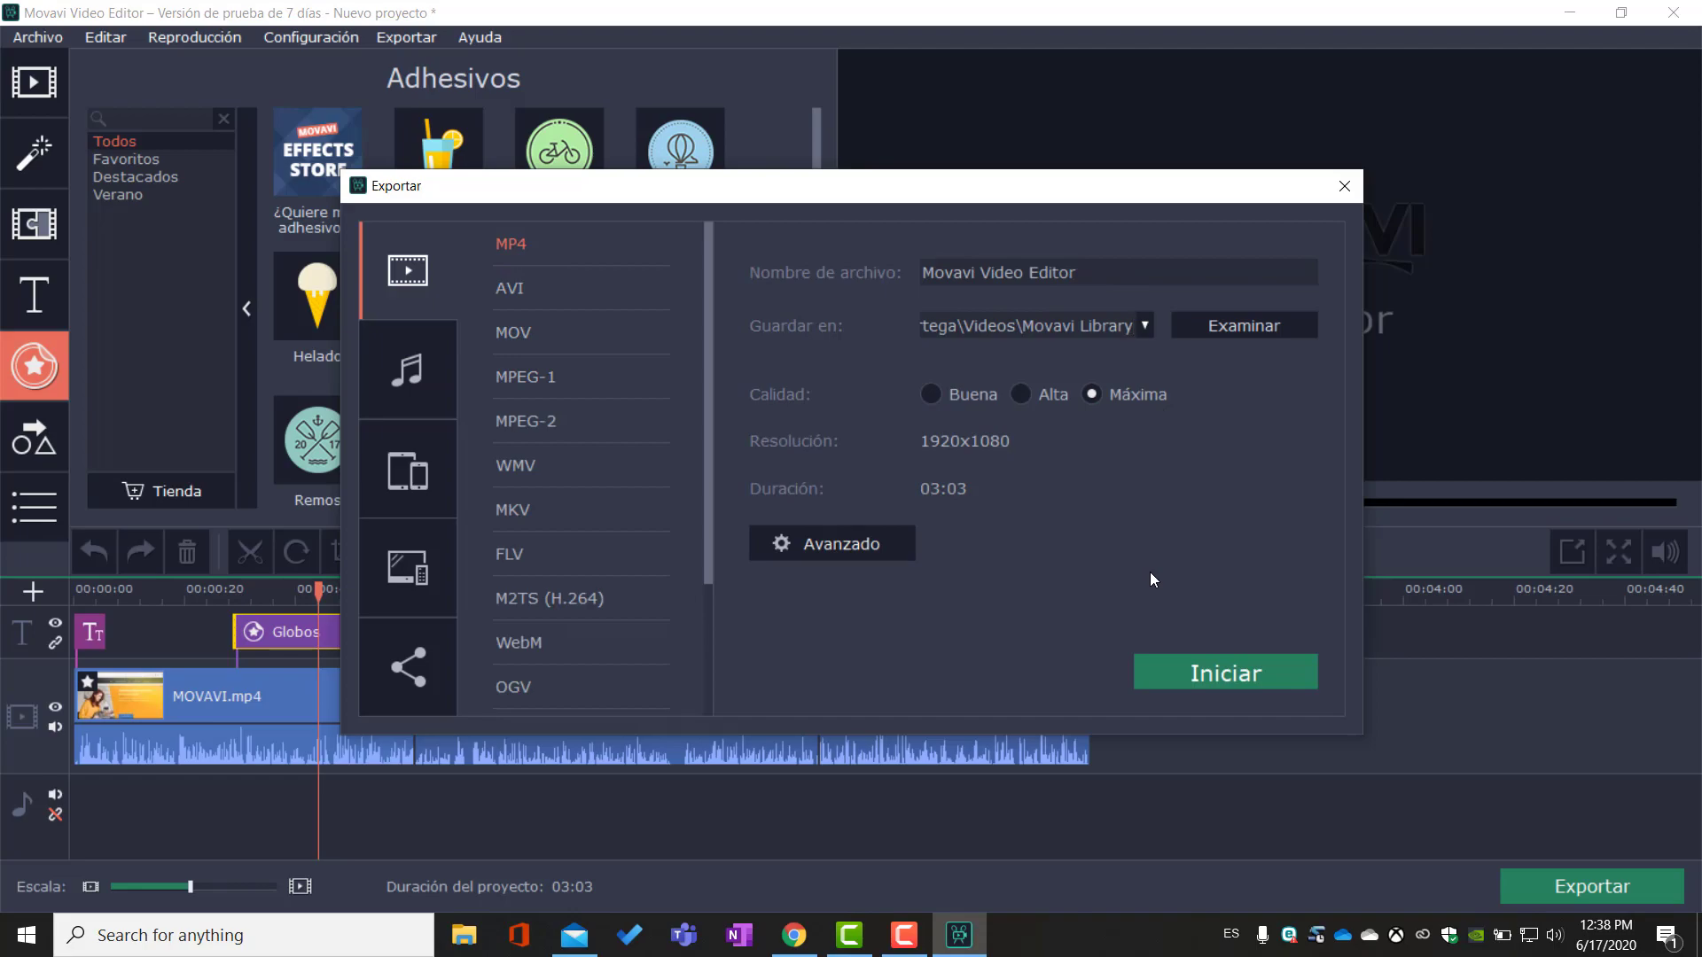
click(1234, 672)
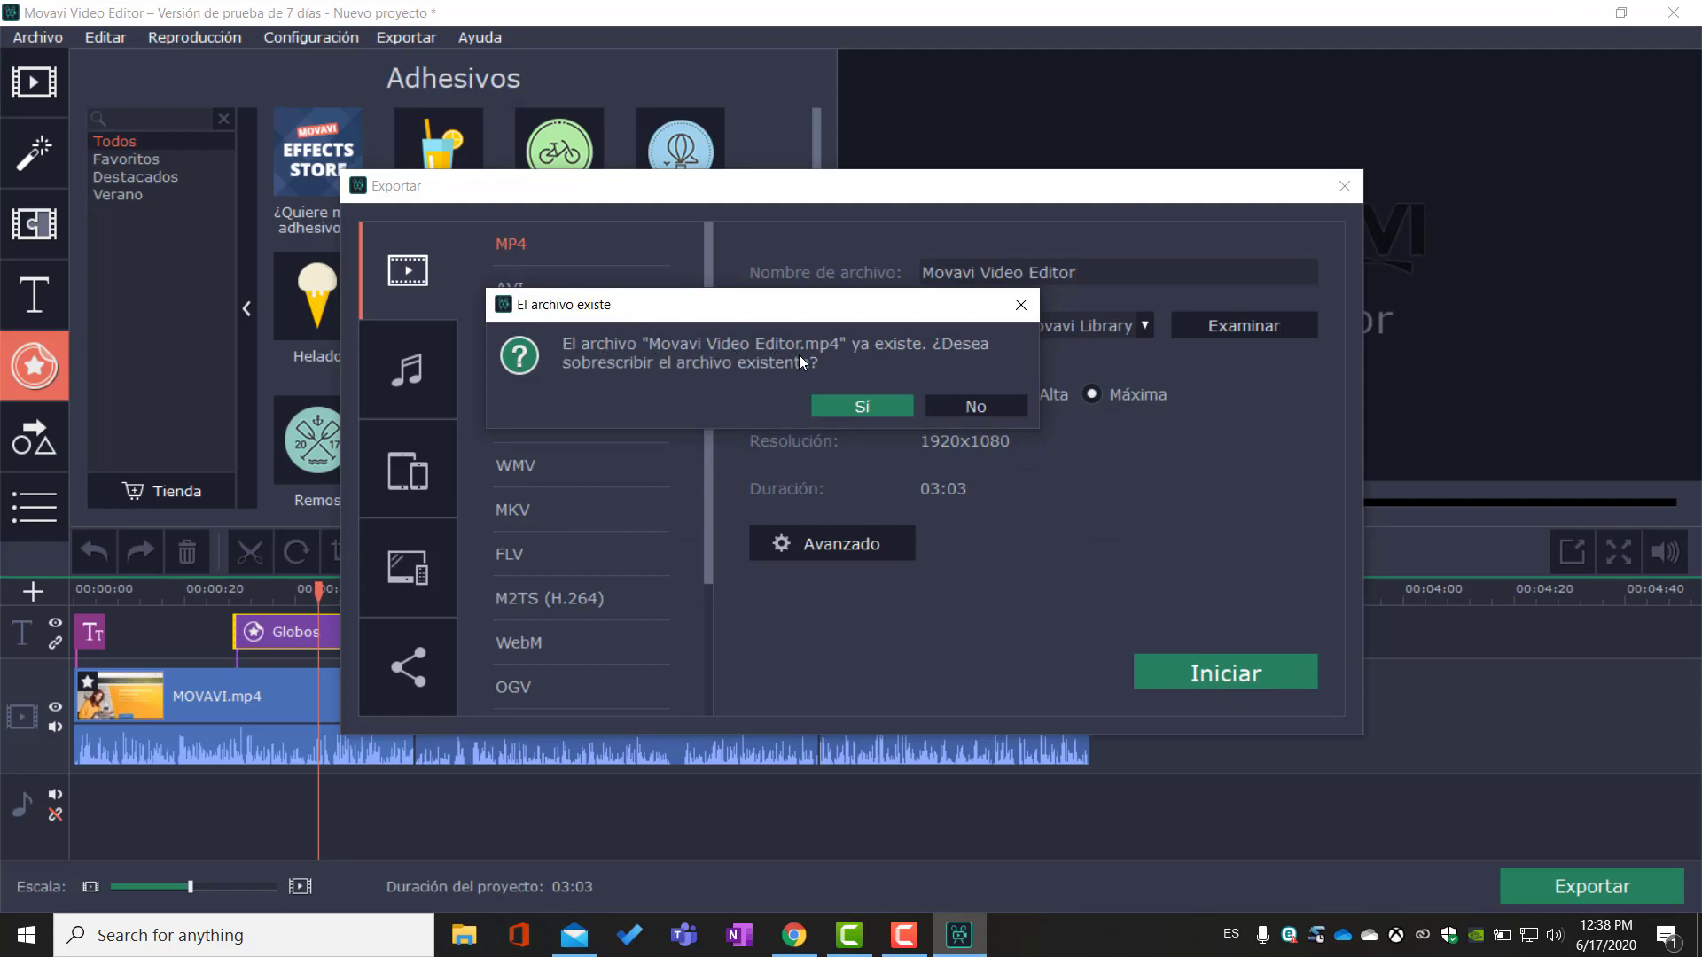
click(848, 408)
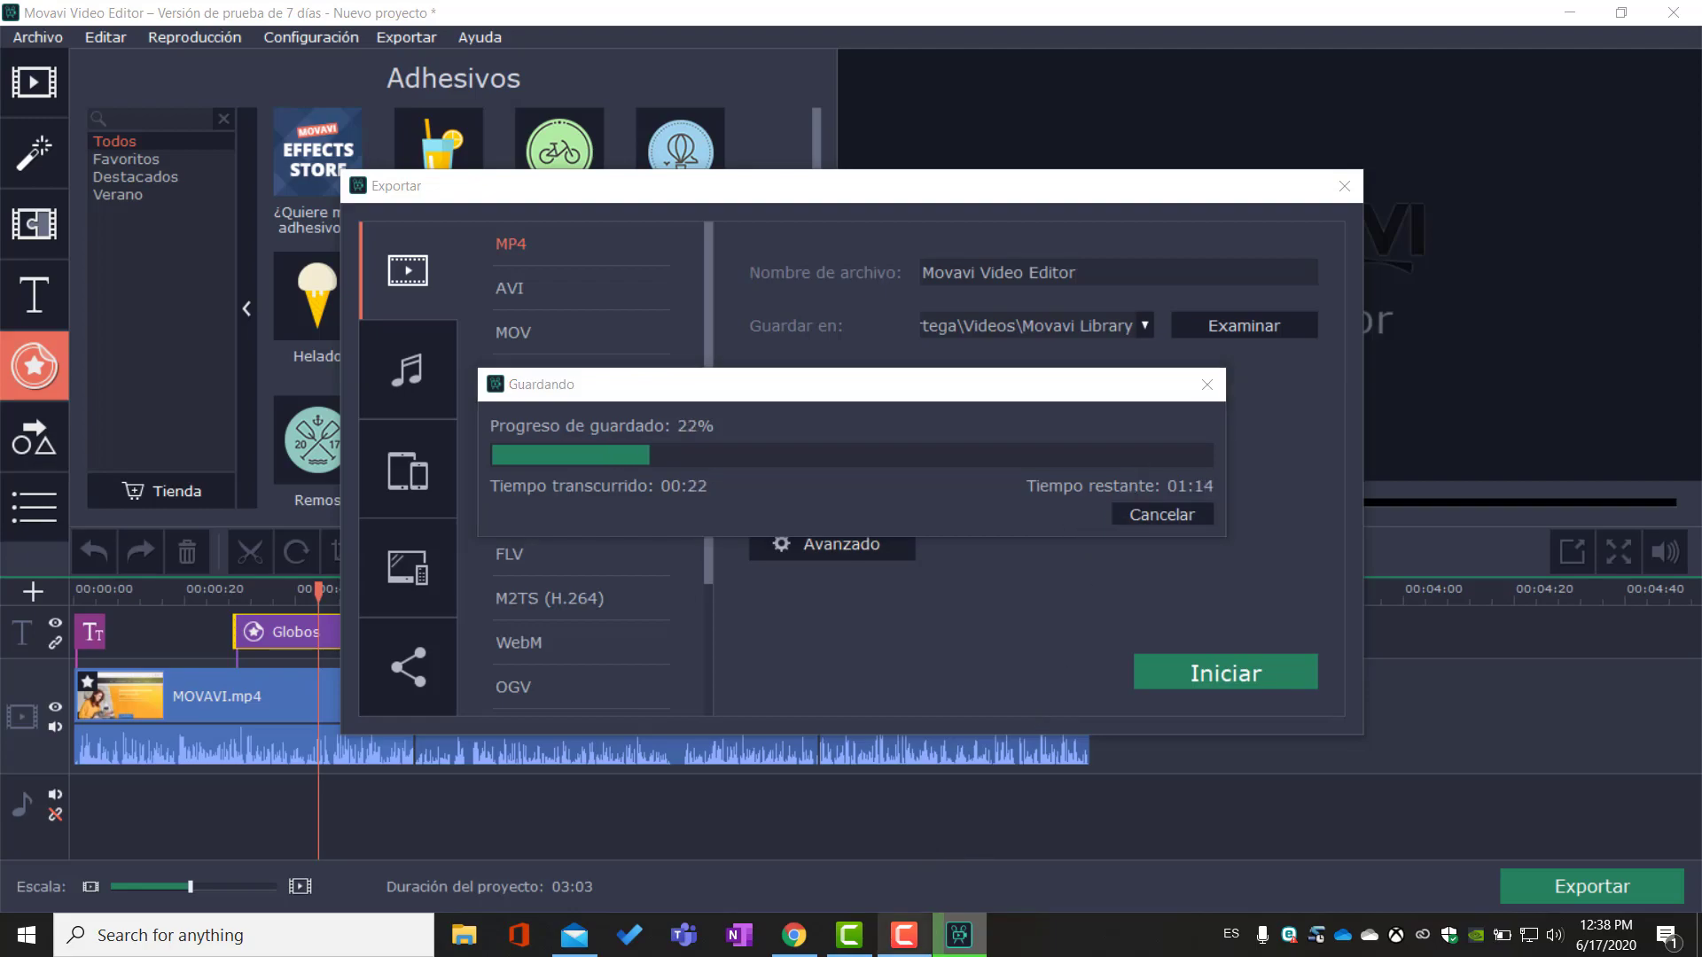
click(904, 935)
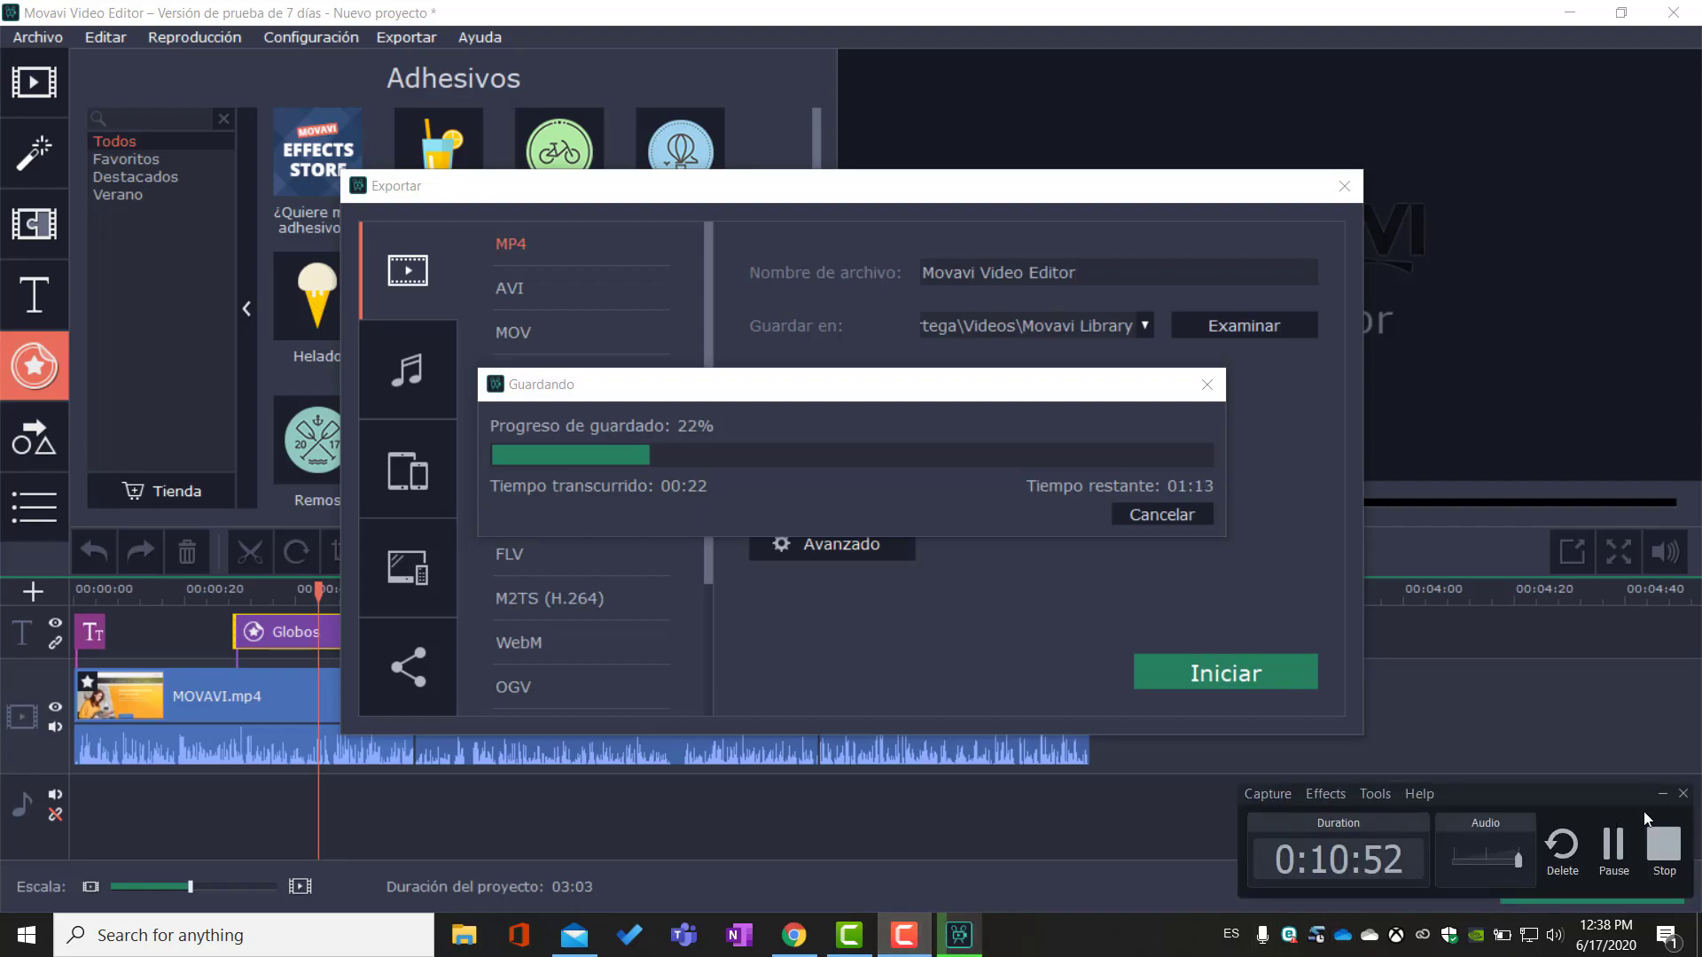
click(1618, 853)
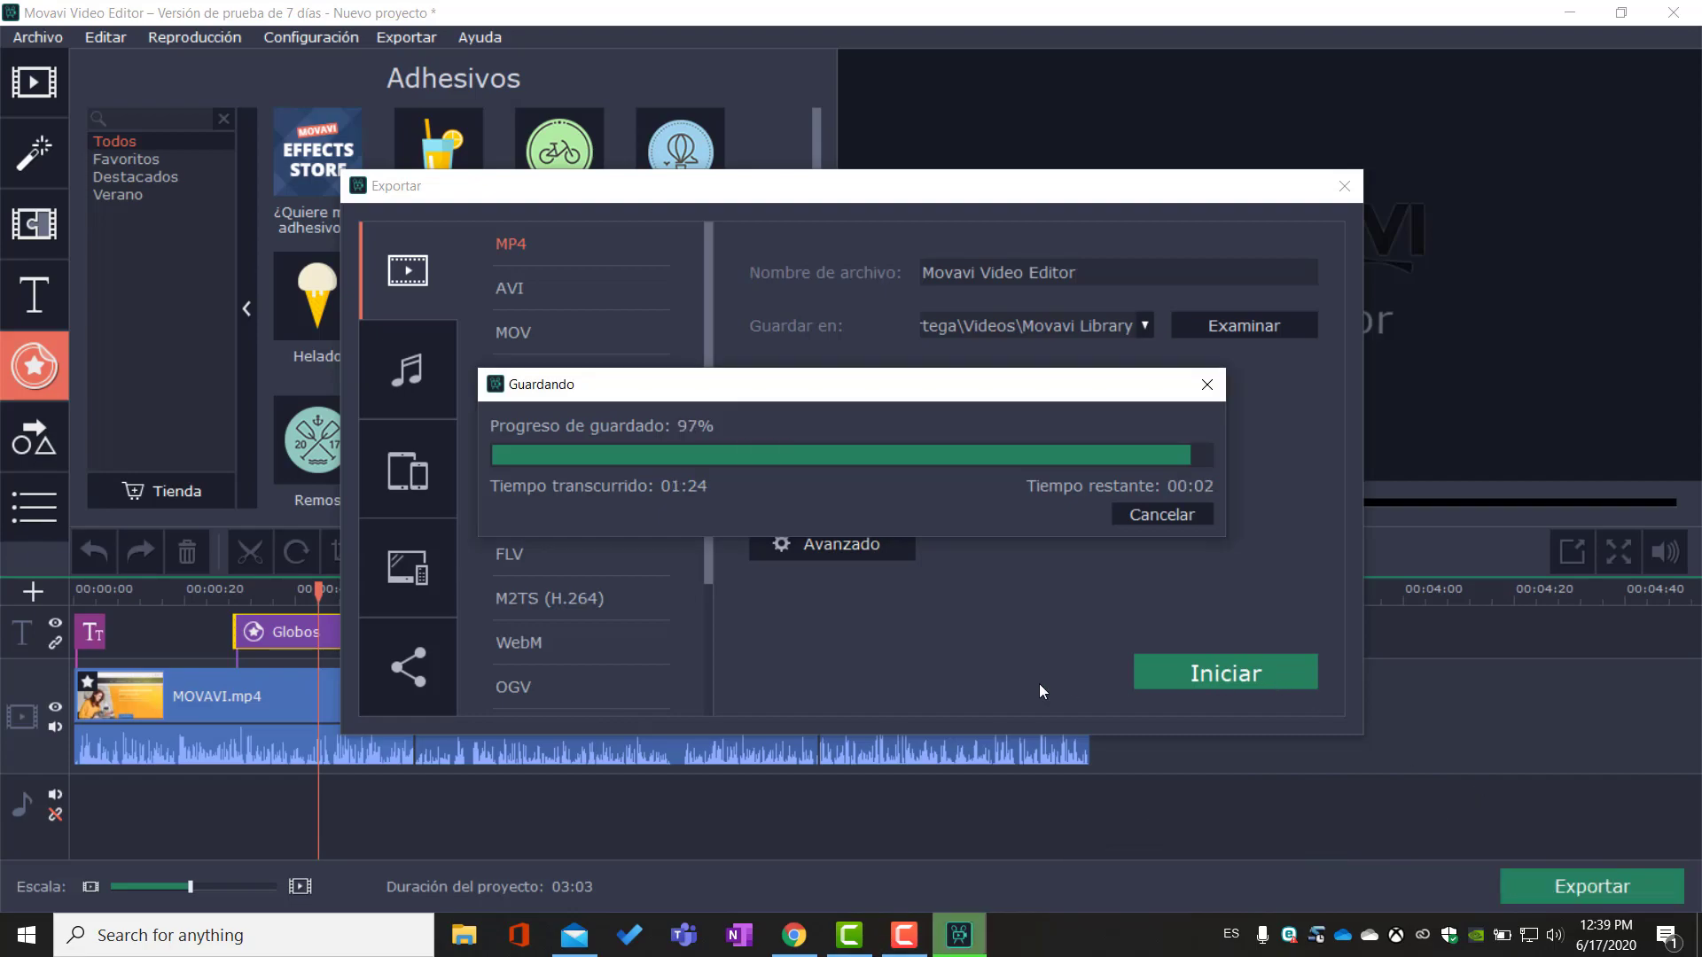